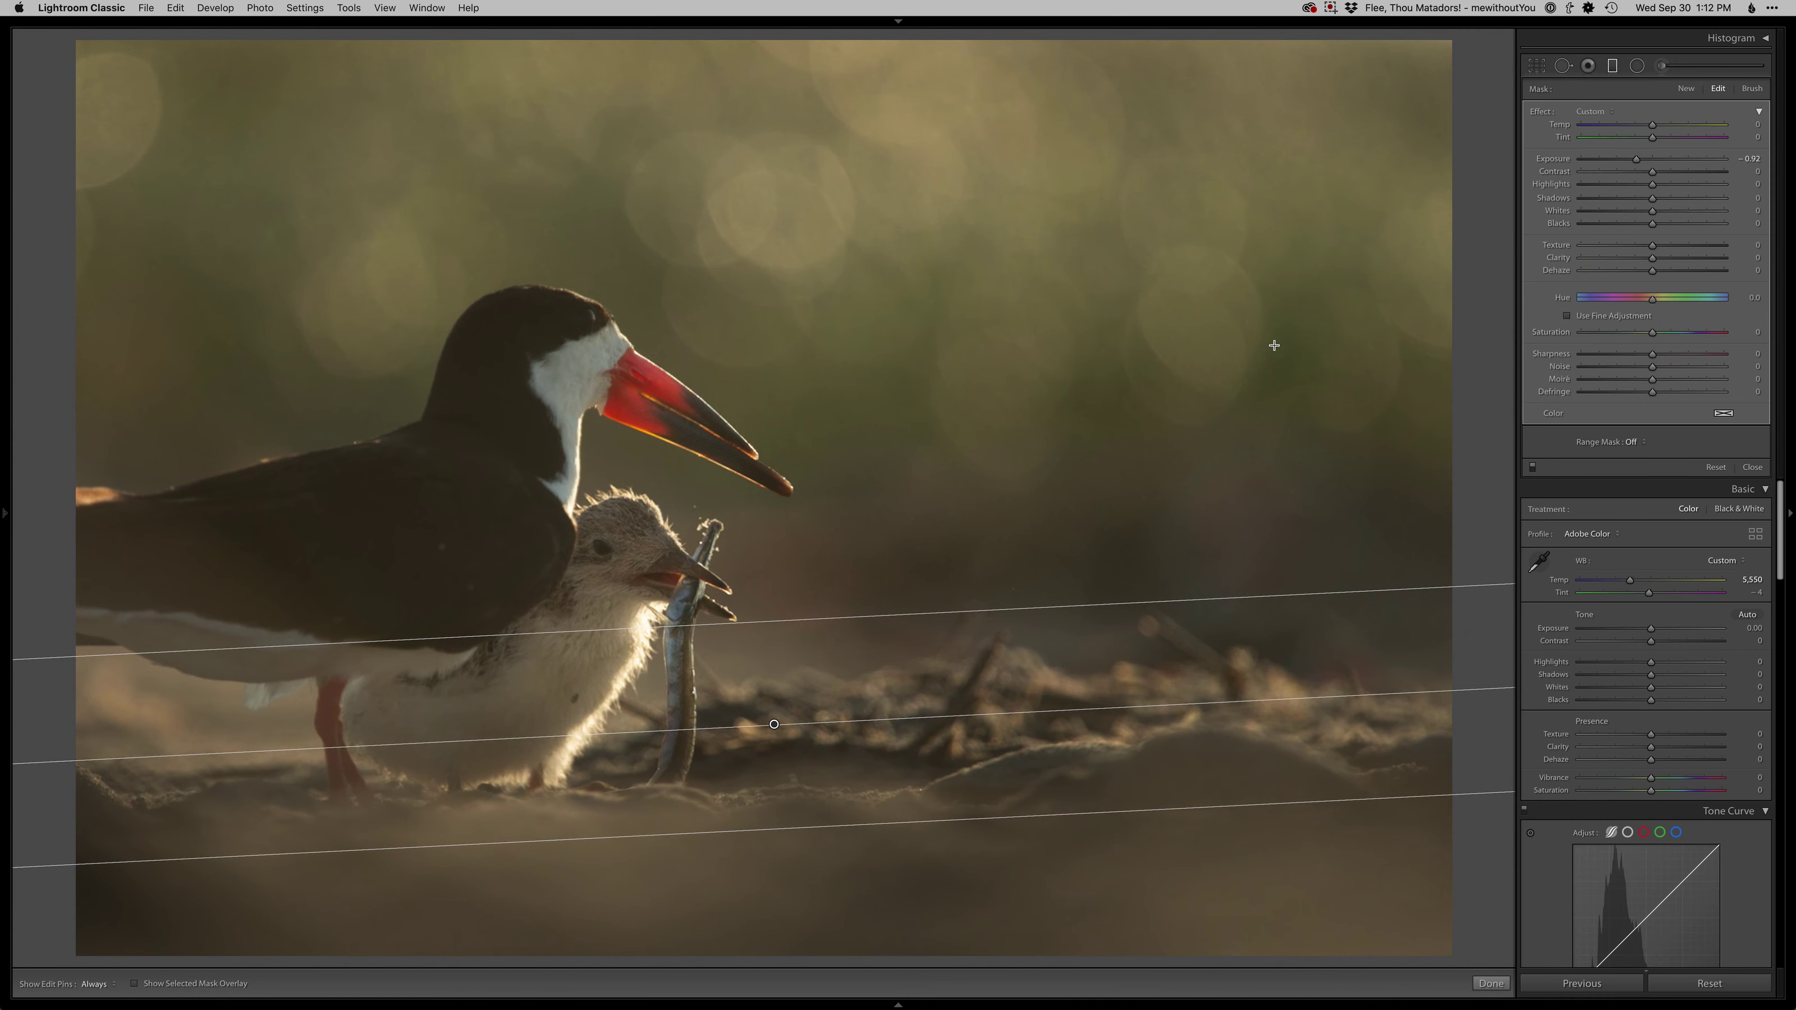
# Leave the Graduated Filter and set the photo's Exposure to +0.20, Shadows to +40 and Blacks to -30
pyautogui.press('m')
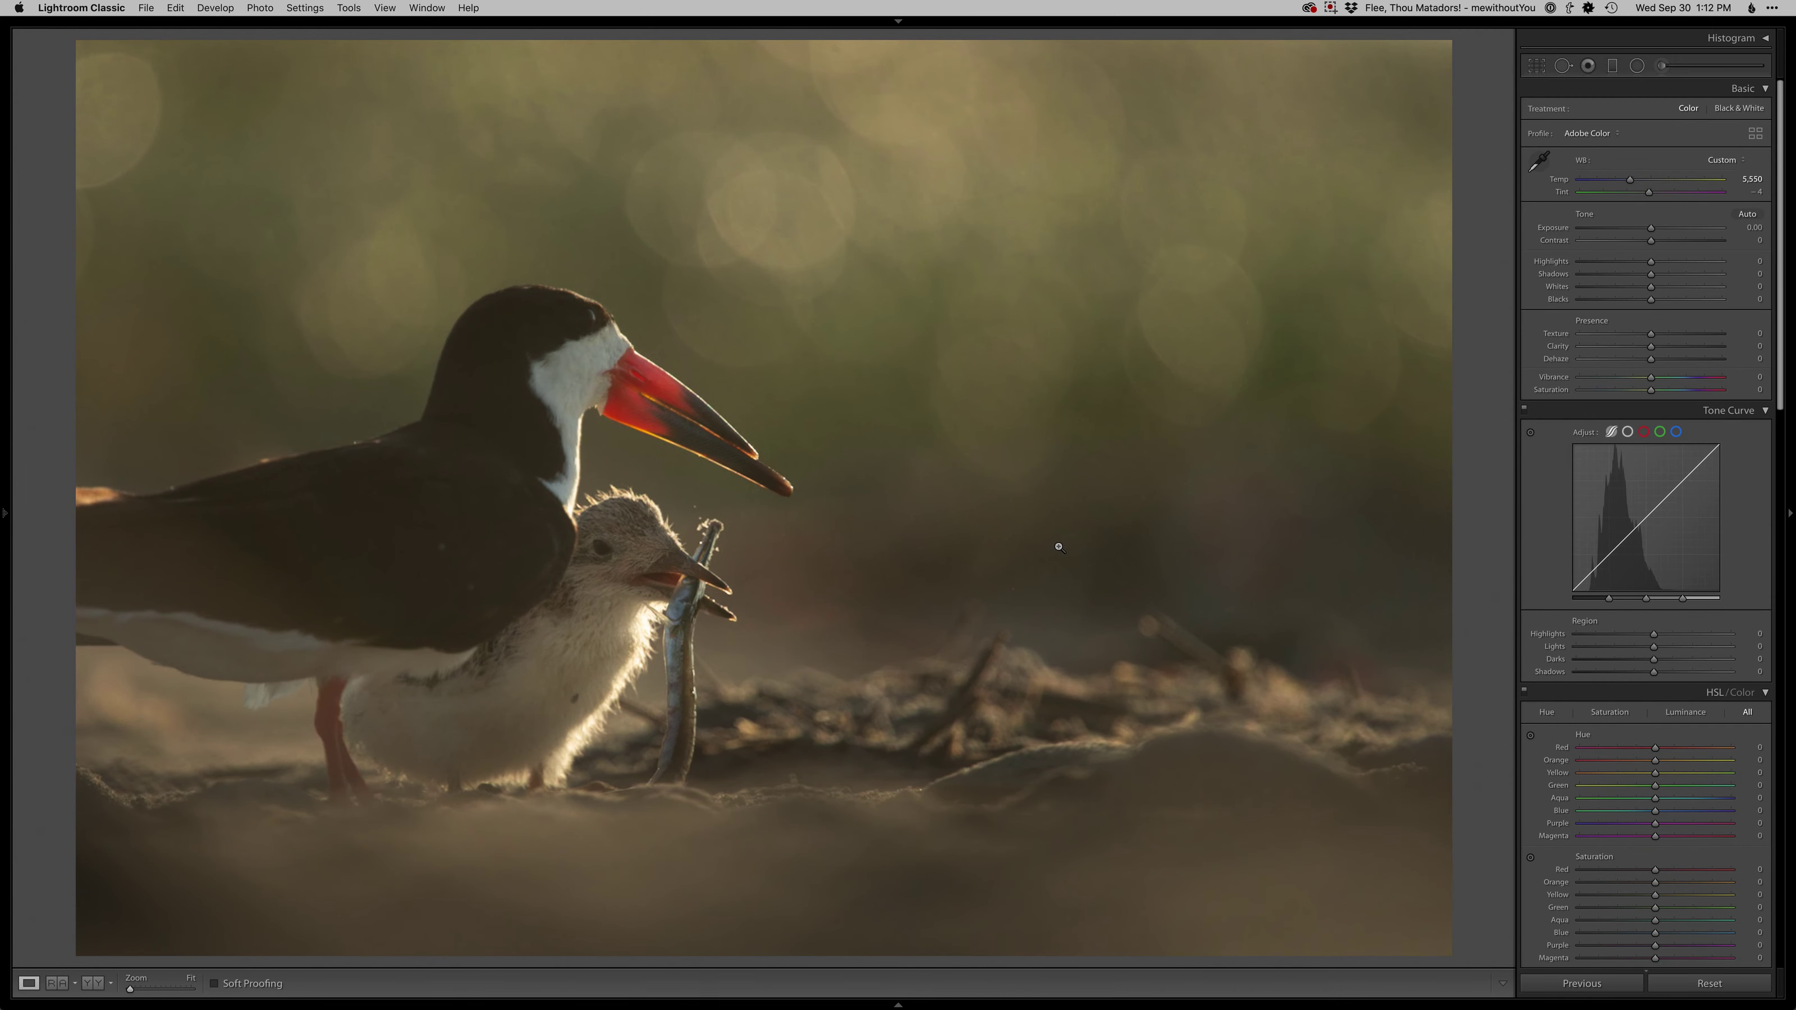
pyautogui.press('=')
pyautogui.press('=')
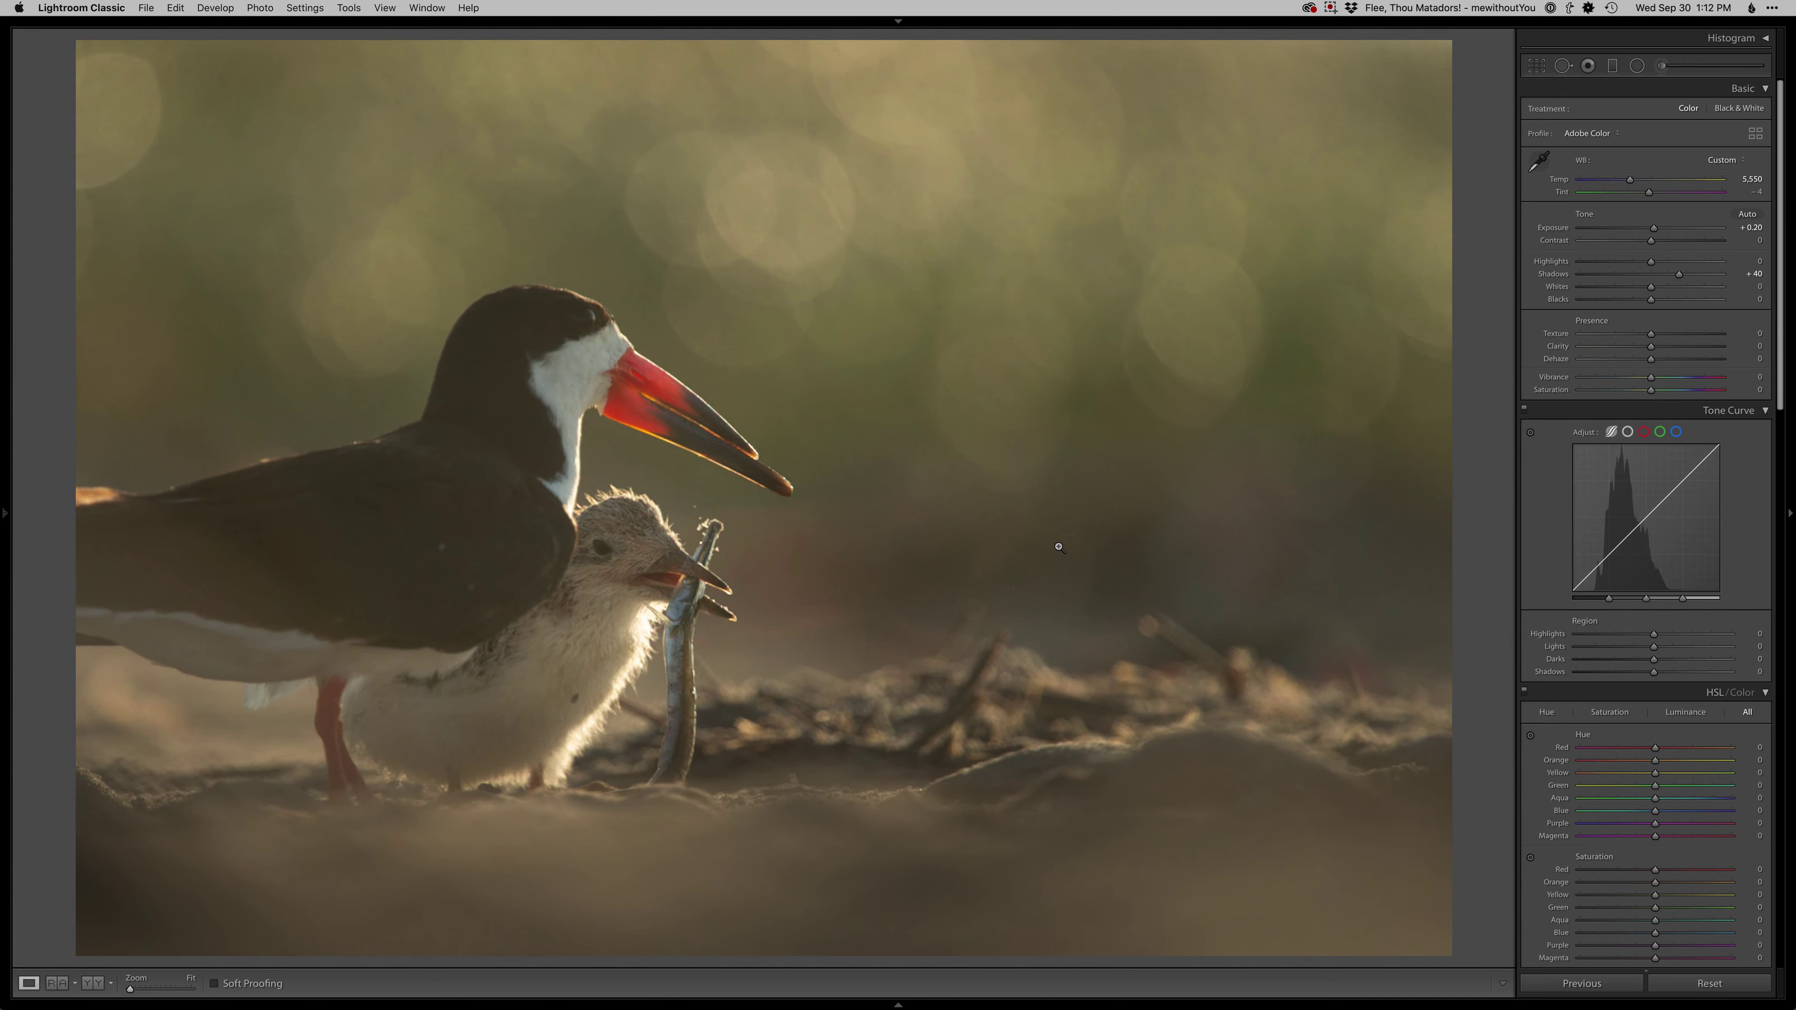
pyautogui.press('super+shift+z')
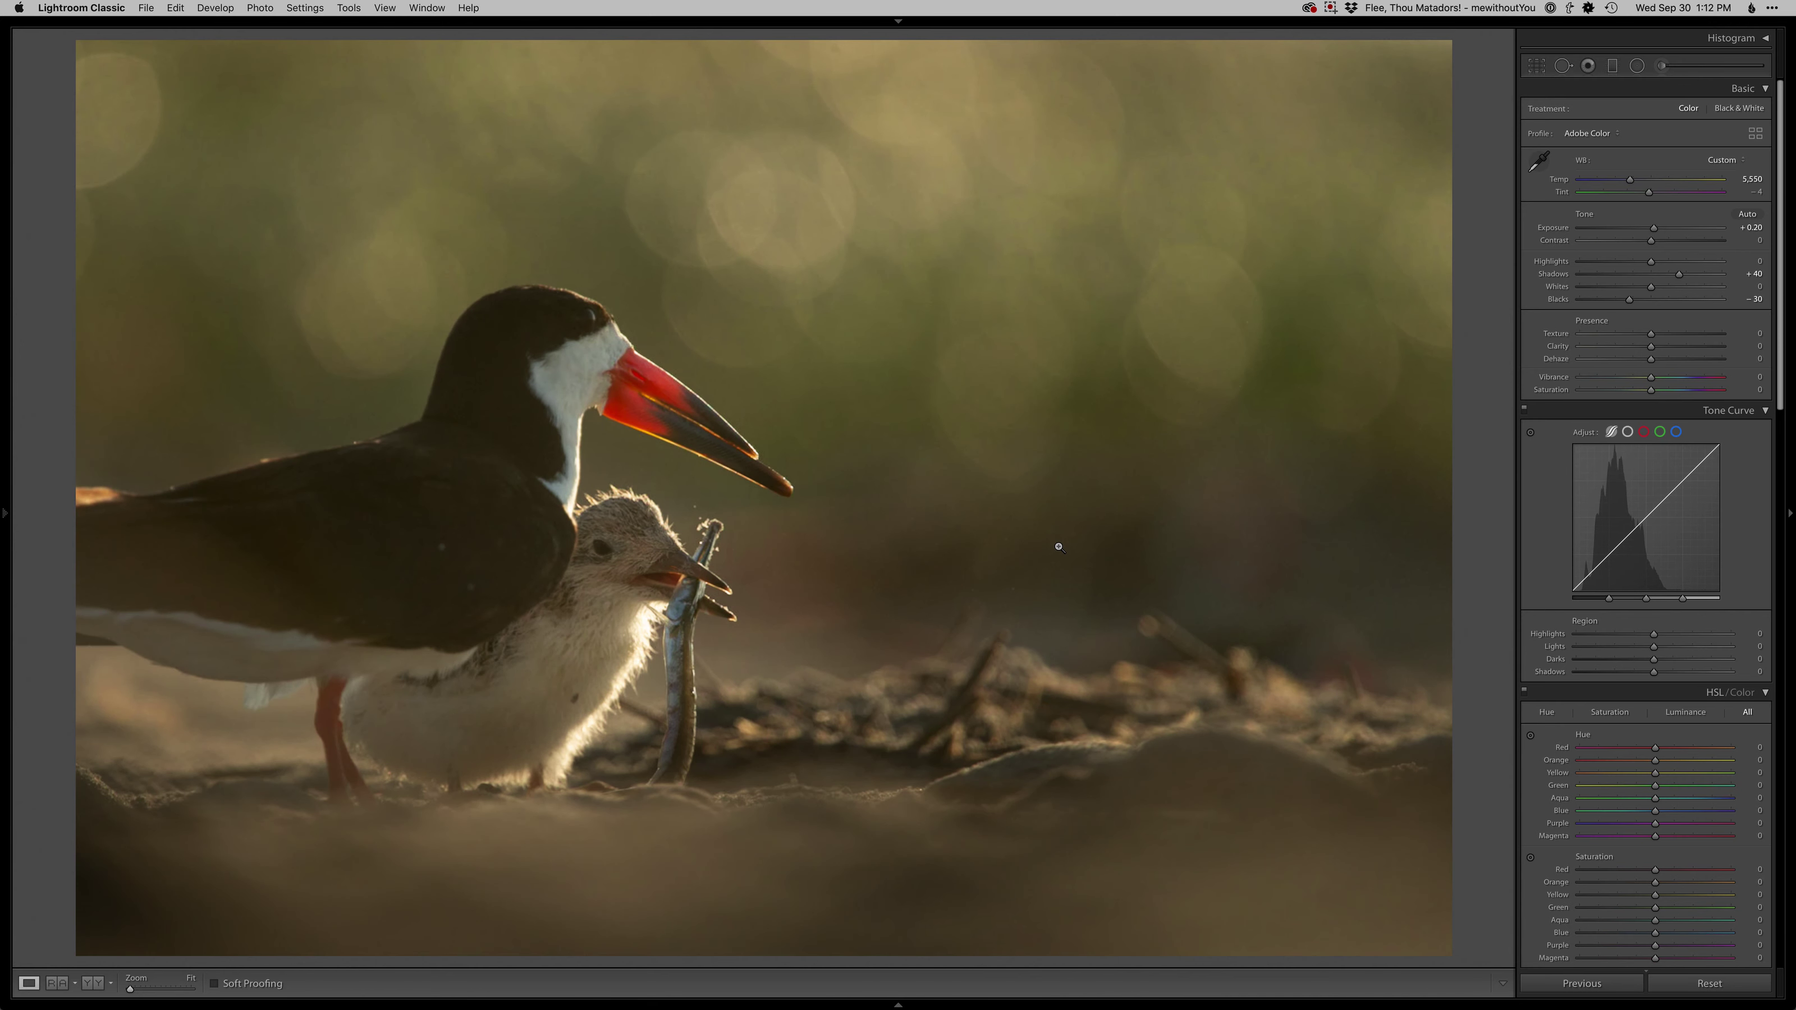
pyautogui.press('=')
# Send the bird photo to Photoshop for editing, show it full screen and add an empty layer named Retouch
pyautogui.press('super+e')
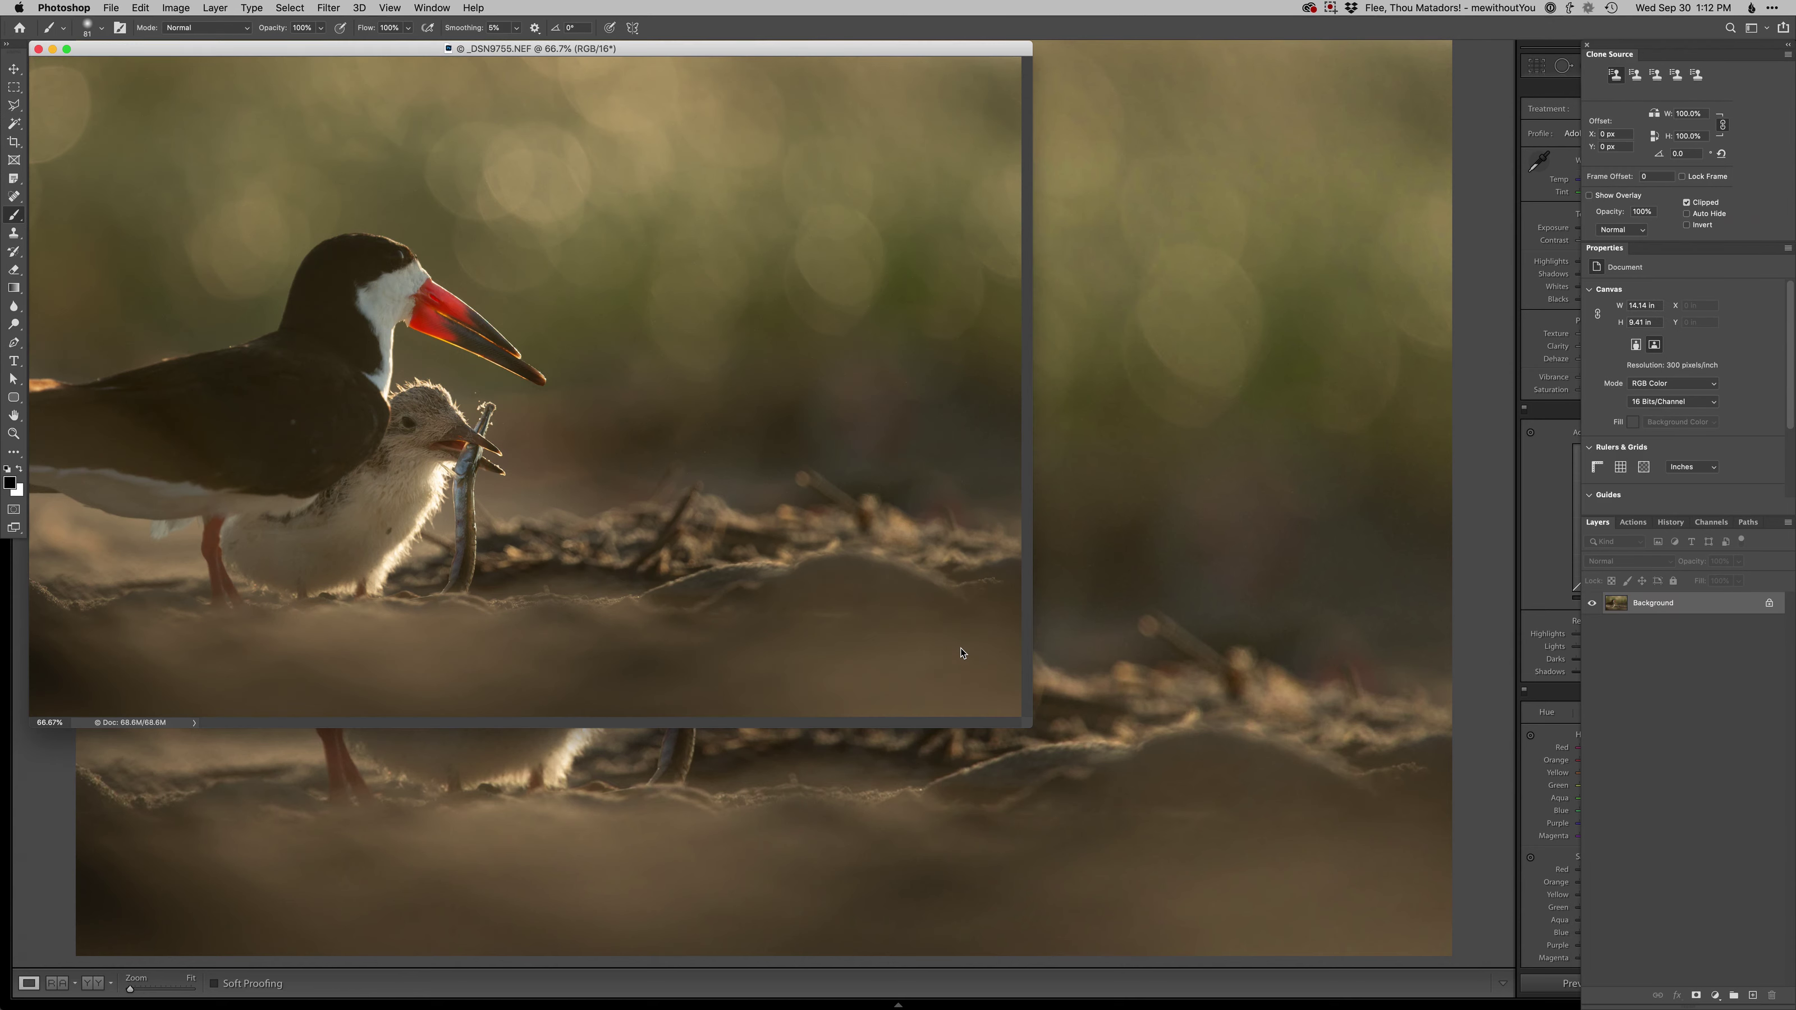
pyautogui.press('f')
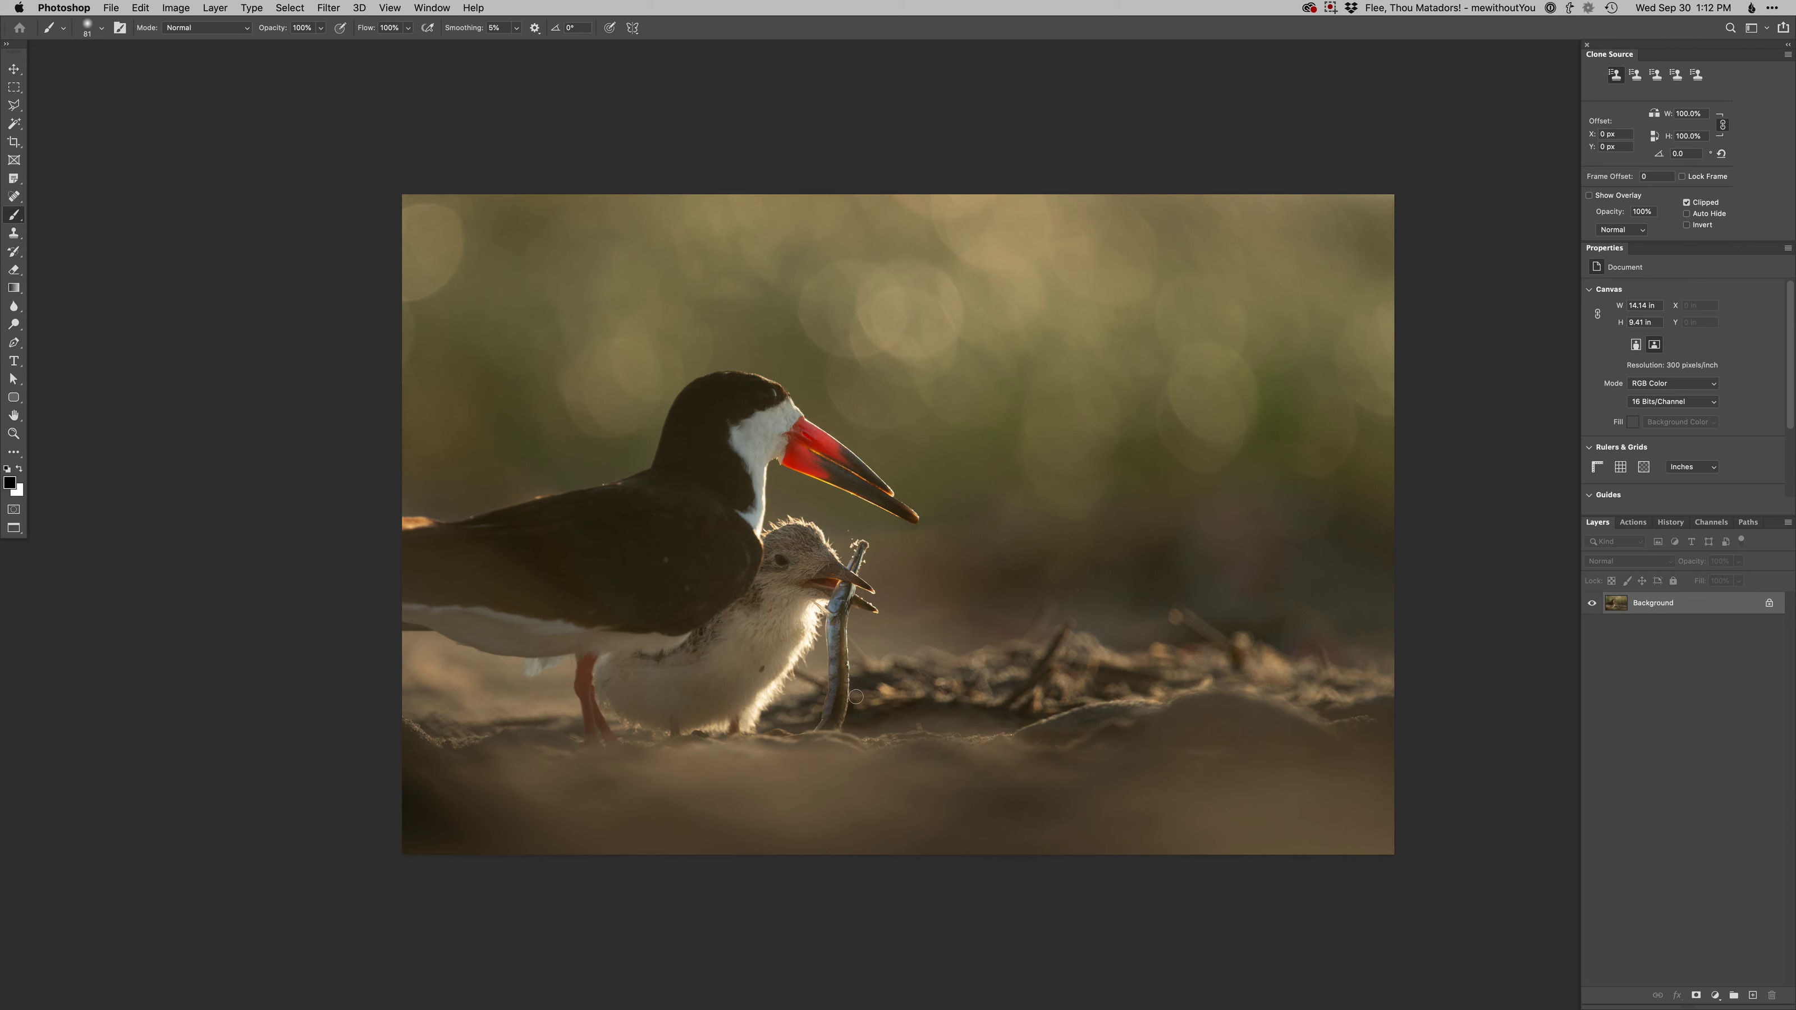
pyautogui.press('F2')
pyautogui.rightClick(902, 702)
pyautogui.press('Escape')
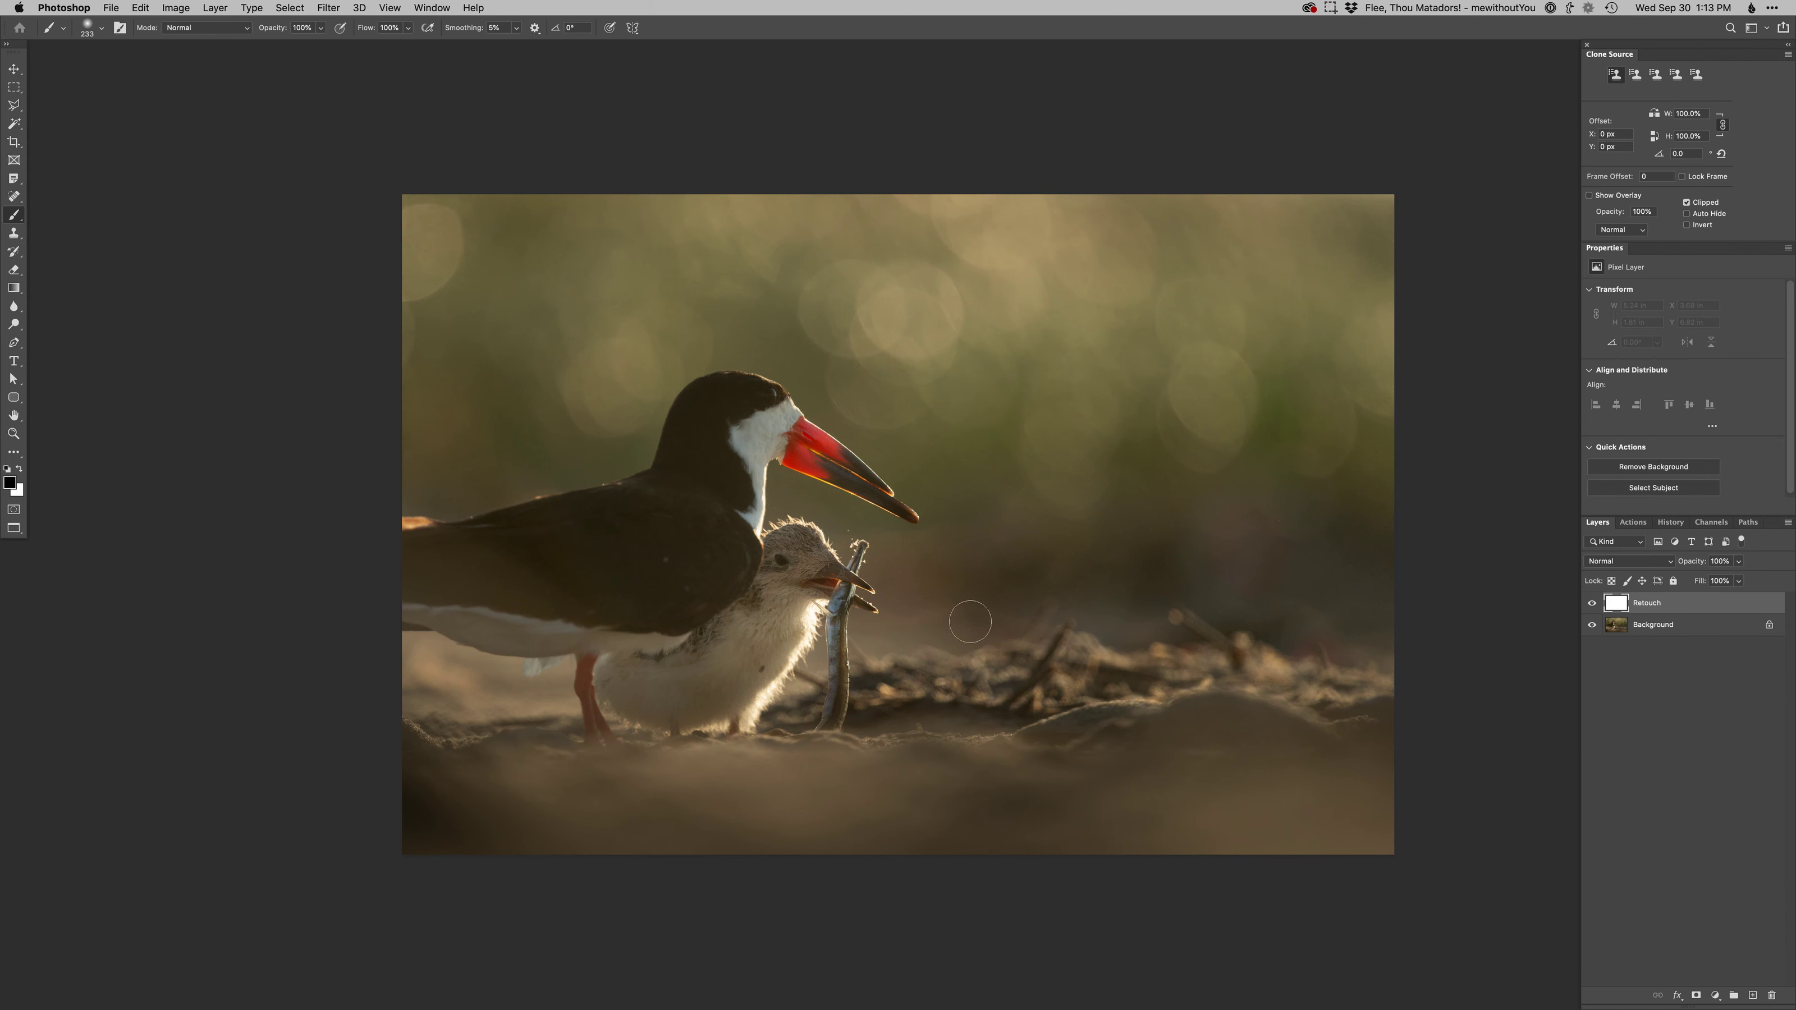
# Clone Stamp blurred background and sand over the bright twigs and debris to the right of the birds on the Retouch layer
pyautogui.press('s')
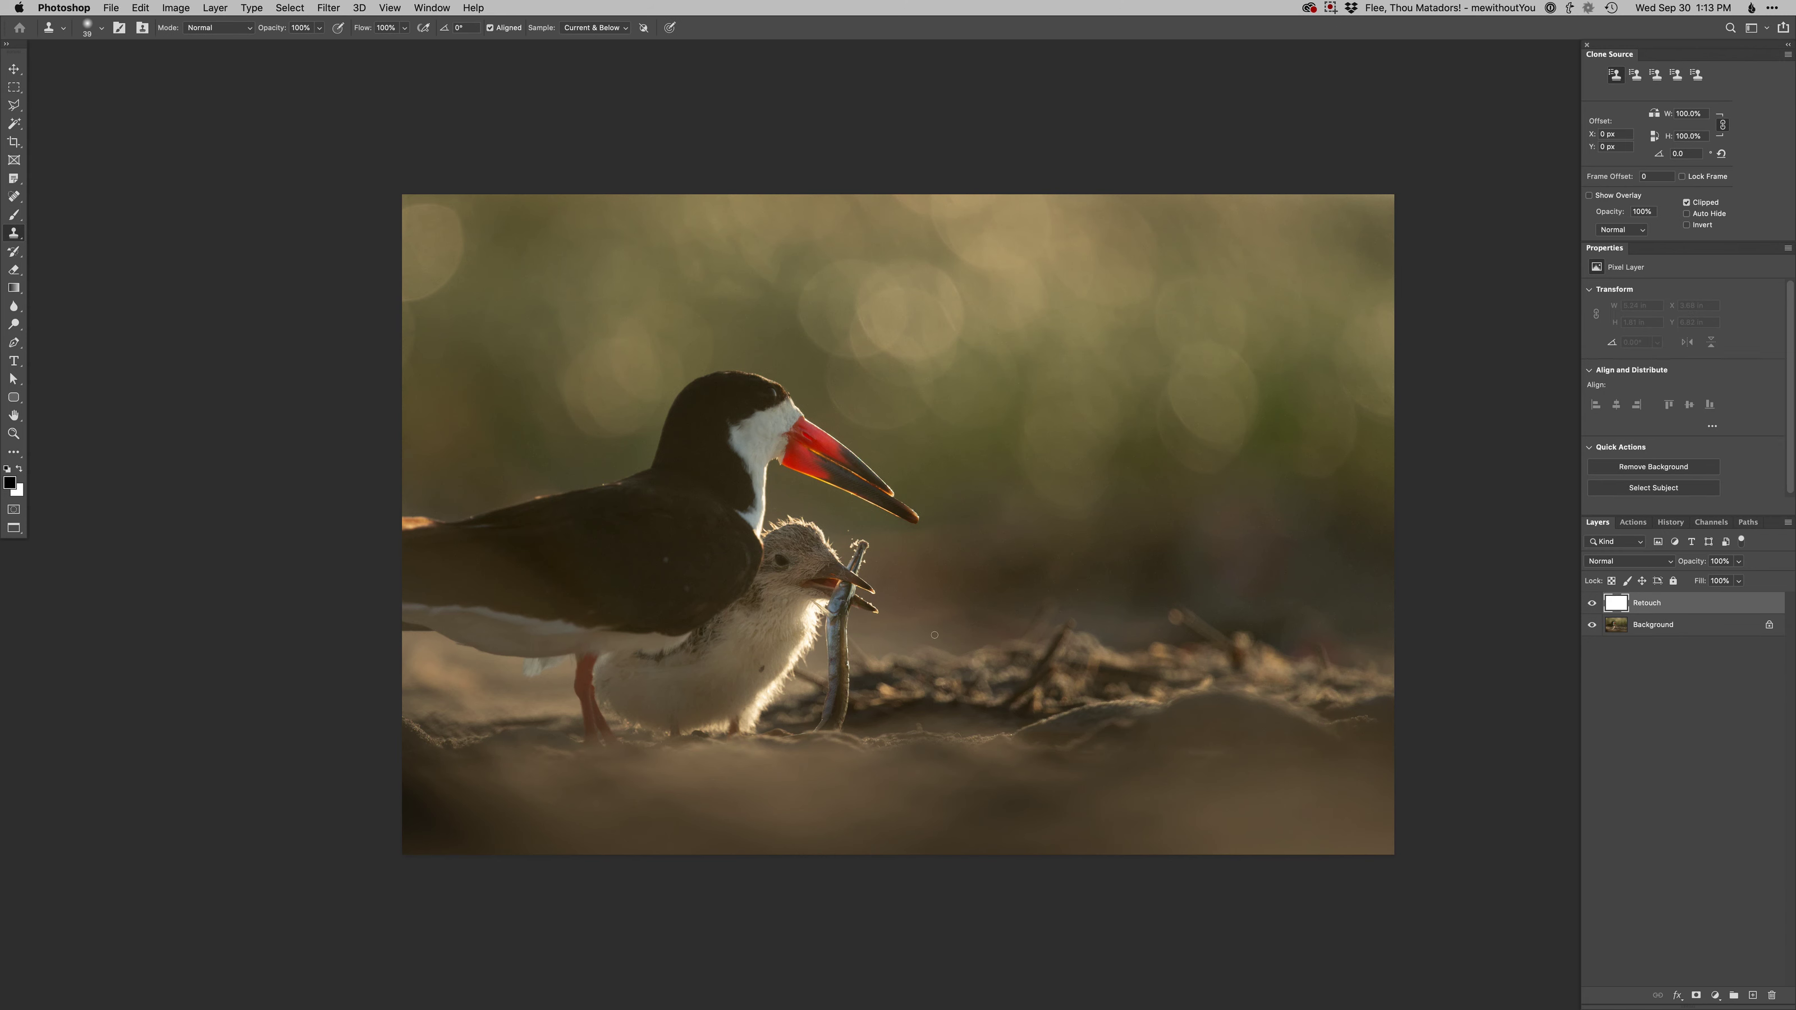
pyautogui.keyDown('alt'); pyautogui.click(993, 627); pyautogui.keyUp('alt')
pyautogui.moveTo(1012, 639)
pyautogui.mouseDown()
pyautogui.moveTo(1037, 676)
pyautogui.moveTo(1058, 645)
pyautogui.moveTo(960, 680)
pyautogui.moveTo(978, 673)
pyautogui.moveTo(987, 704)
pyautogui.moveTo(1124, 662)
pyautogui.moveTo(1053, 733)
pyautogui.moveTo(1180, 633)
pyautogui.moveTo(1187, 652)
pyautogui.moveTo(1368, 689)
pyautogui.moveTo(1326, 673)
pyautogui.moveTo(1146, 684)
pyautogui.moveTo(1272, 652)
pyautogui.moveTo(1265, 719)
pyautogui.mouseUp()
pyautogui.click(1056, 638)
pyautogui.keyDown('alt'); pyautogui.click(911, 782); pyautogui.keyUp('alt')
pyautogui.keyDown('alt'); pyautogui.click(1003, 798); pyautogui.keyUp('alt')
pyautogui.keyDown('alt'); pyautogui.click(1156, 695); pyautogui.keyUp('alt')
pyautogui.moveTo(1206, 627); pyautogui.dragTo(1173, 623)
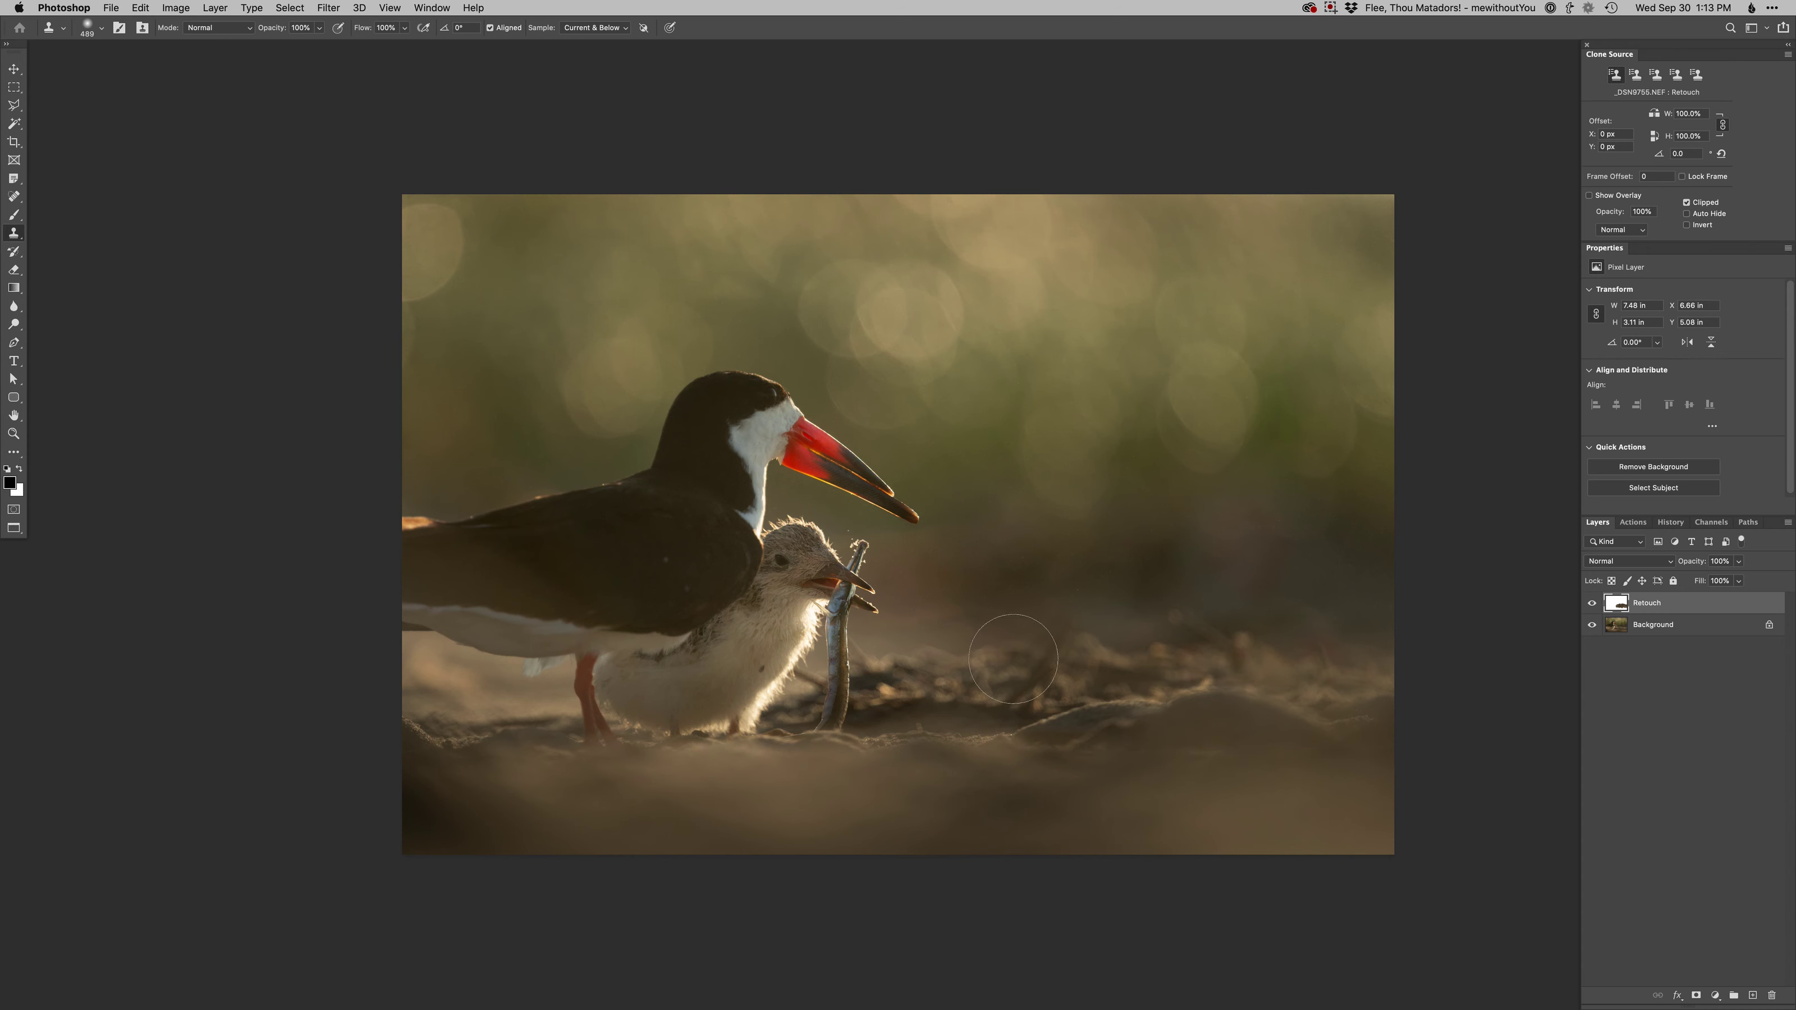
# Clone smooth sand over the remaining debris from the fish to the photo's right edge, and compare with the Retouch layer hidden
pyautogui.keyDown('alt'); pyautogui.click(927, 788); pyautogui.keyUp('alt')
pyautogui.moveTo(902, 685)
pyautogui.mouseDown()
pyautogui.moveTo(903, 758)
pyautogui.moveTo(1113, 673)
pyautogui.moveTo(1069, 670)
pyautogui.moveTo(1116, 775)
pyautogui.moveTo(1108, 687)
pyautogui.moveTo(1061, 746)
pyautogui.moveTo(1064, 718)
pyautogui.moveTo(1189, 748)
pyautogui.moveTo(1196, 668)
pyautogui.mouseUp()
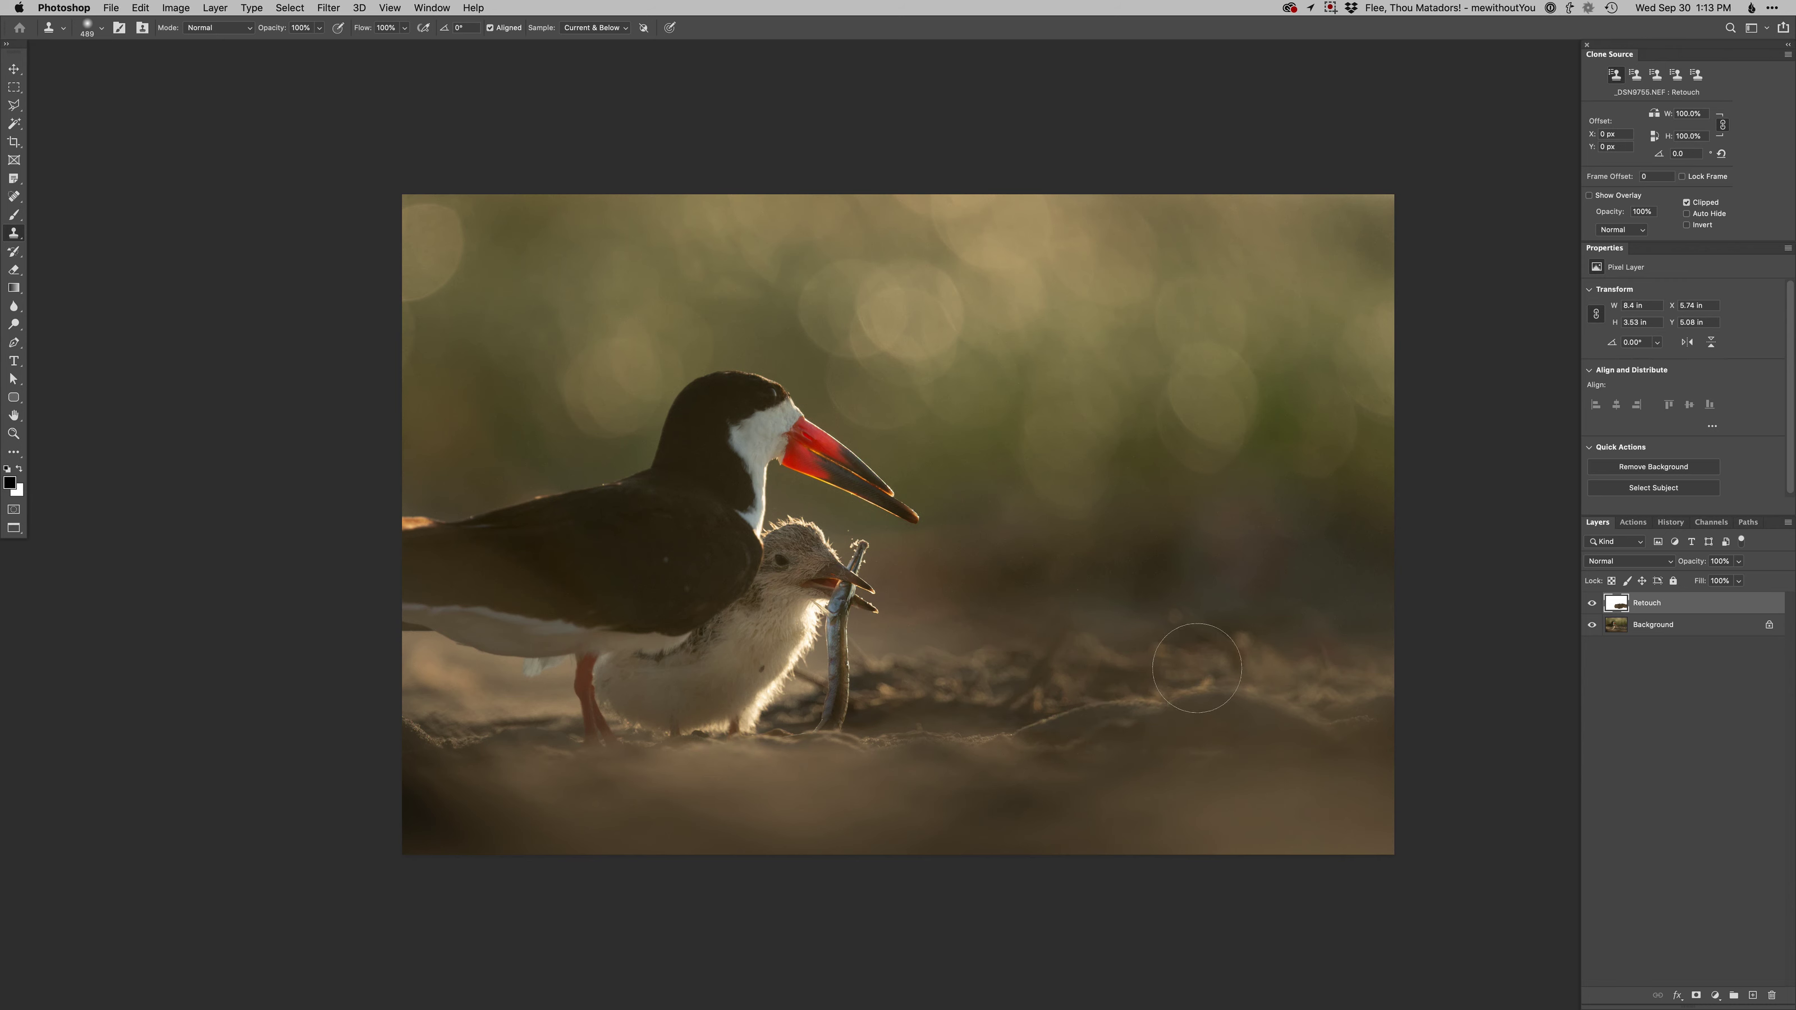
pyautogui.moveTo(1334, 649); pyautogui.dragTo(1361, 658)
pyautogui.moveTo(1361, 657); pyautogui.dragTo(1315, 658)
pyautogui.click(1592, 604)
pyautogui.click(1592, 603)
pyautogui.click(1592, 603)
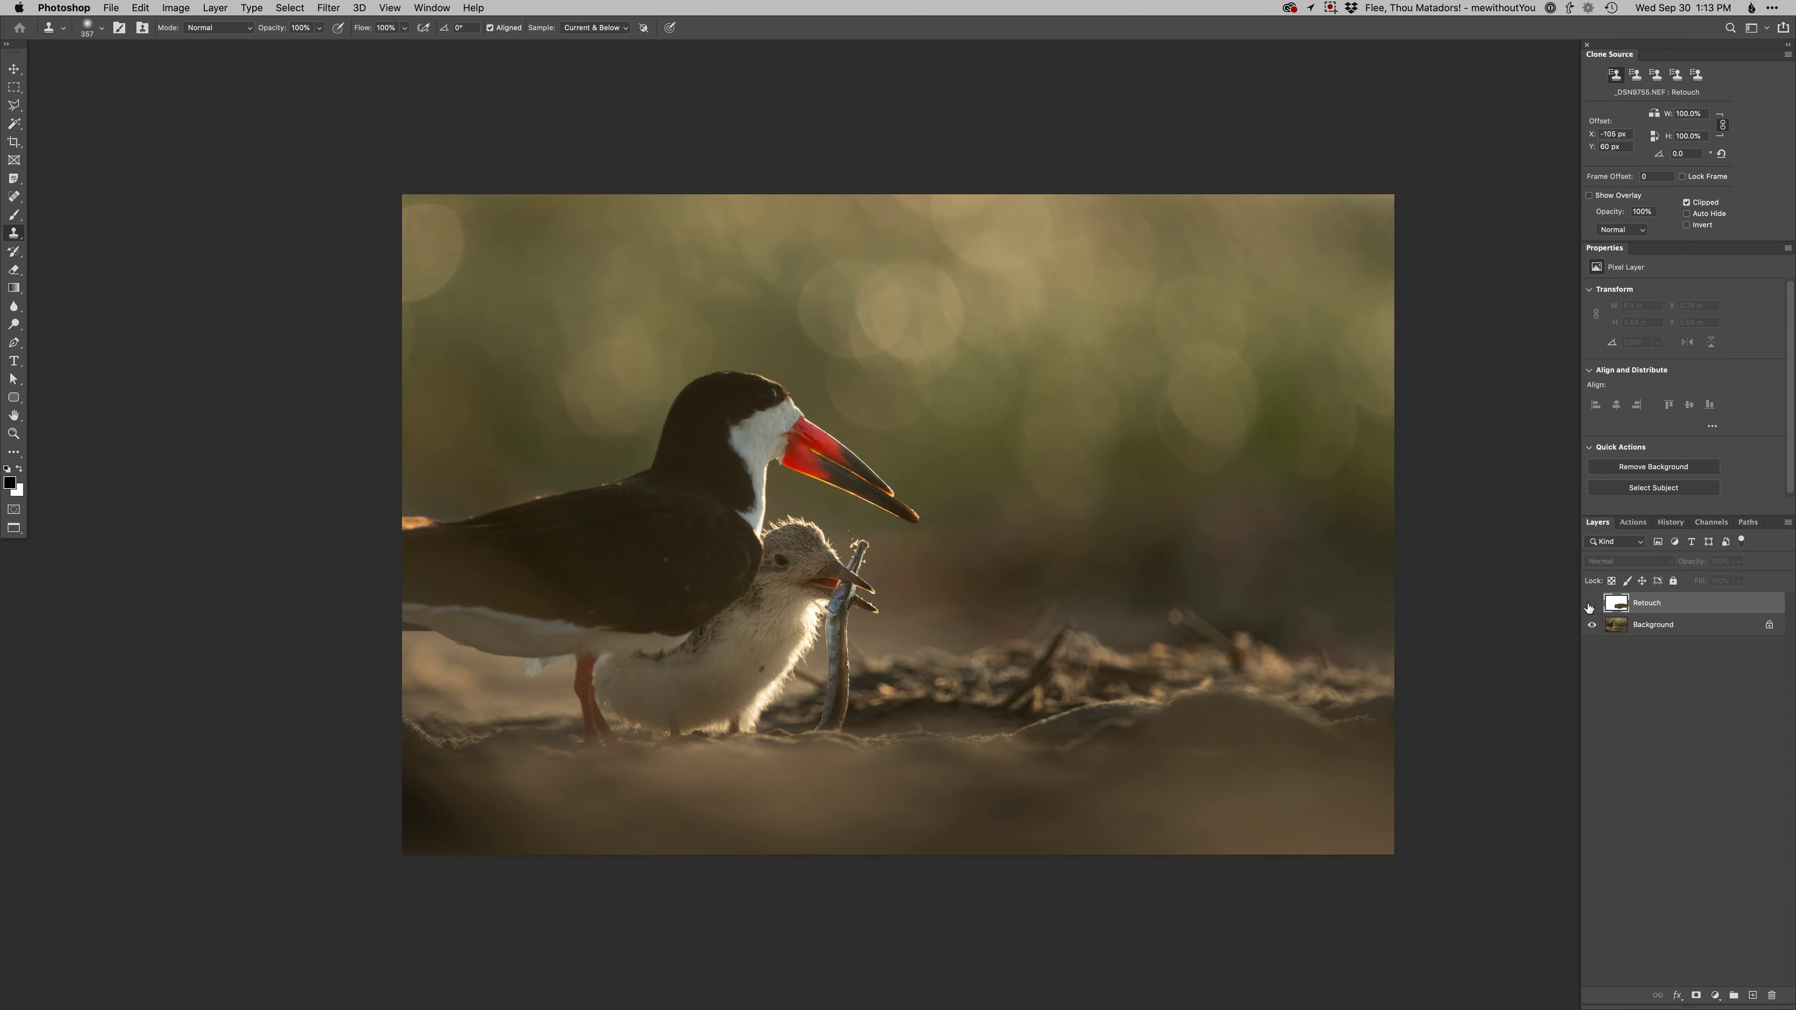
pyautogui.click(1592, 604)
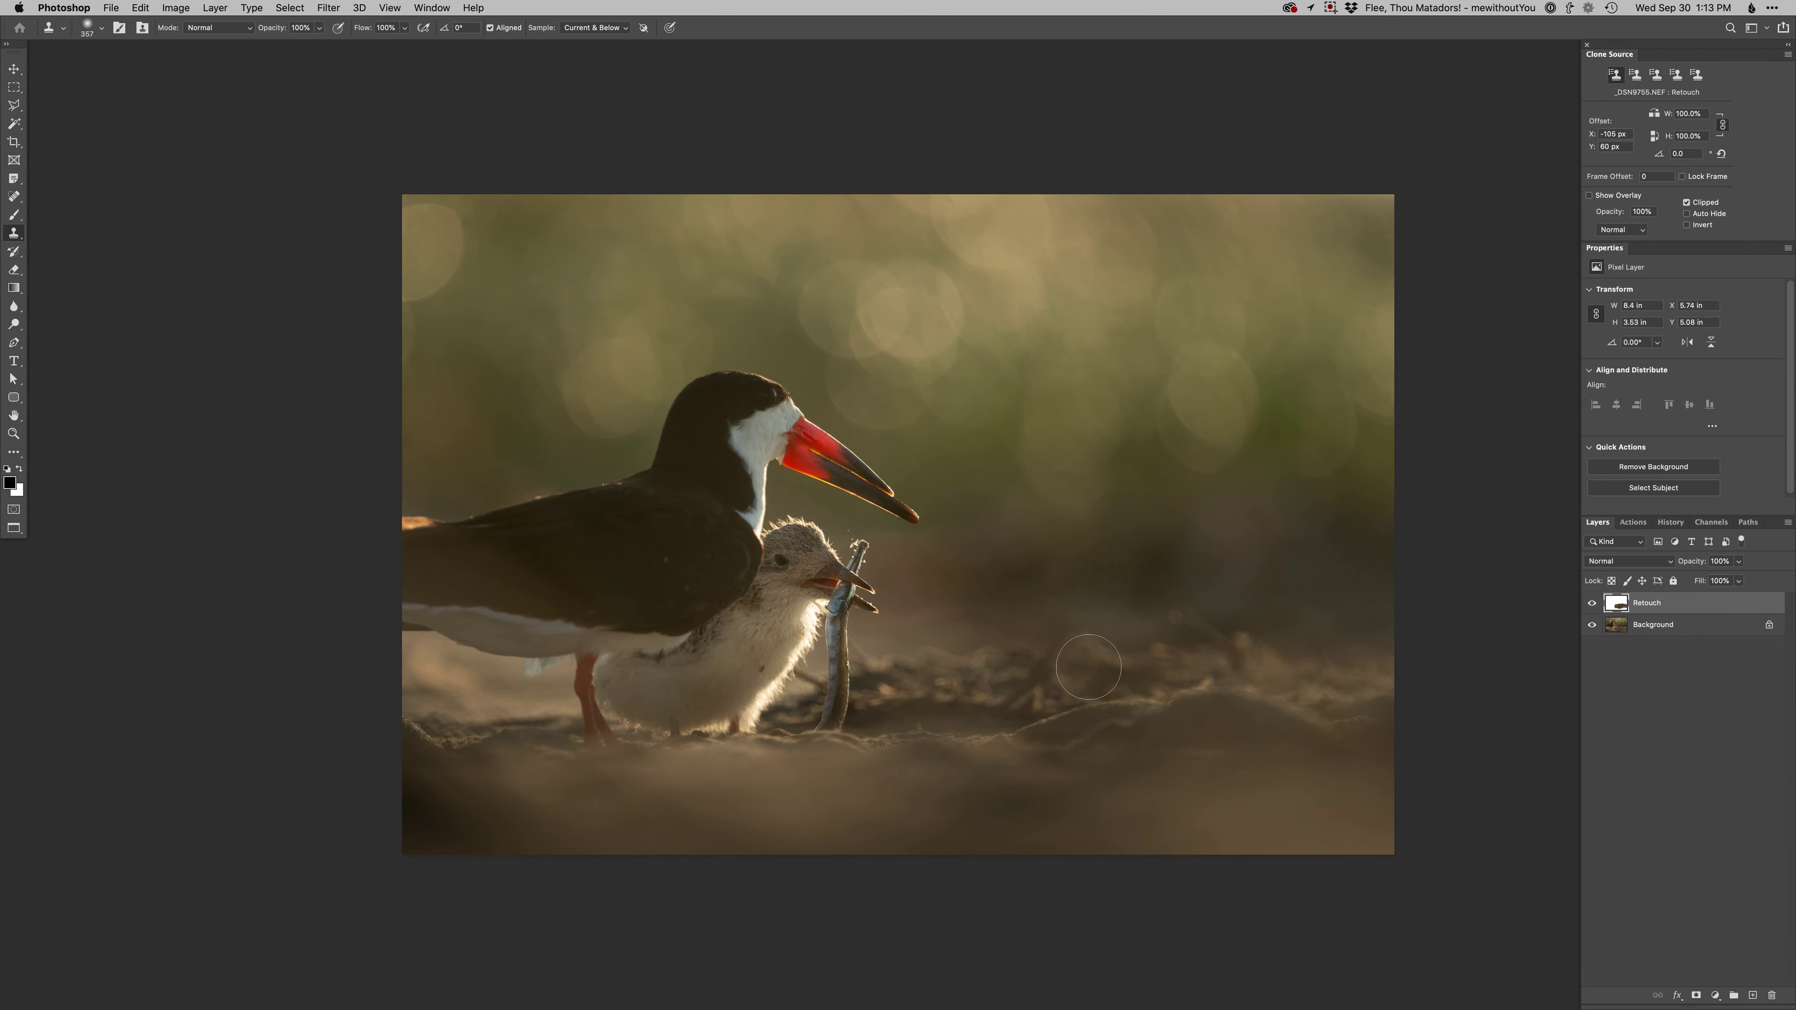
# Add the Burn curves layer with a black mask and paint white over the foreground sand with a large soft brush
pyautogui.press('F3')
pyautogui.moveTo(900, 795); pyautogui.dragTo(982, 794)
pyautogui.press('x')
pyautogui.moveTo(522, 785)
pyautogui.mouseDown()
pyautogui.moveTo(941, 802)
pyautogui.moveTo(674, 795)
pyautogui.moveTo(1064, 841)
pyautogui.moveTo(1390, 787)
pyautogui.moveTo(1195, 797)
pyautogui.mouseUp()
pyautogui.moveTo(1235, 749)
pyautogui.mouseDown()
pyautogui.moveTo(1388, 820)
pyautogui.moveTo(1147, 875)
pyautogui.mouseUp()
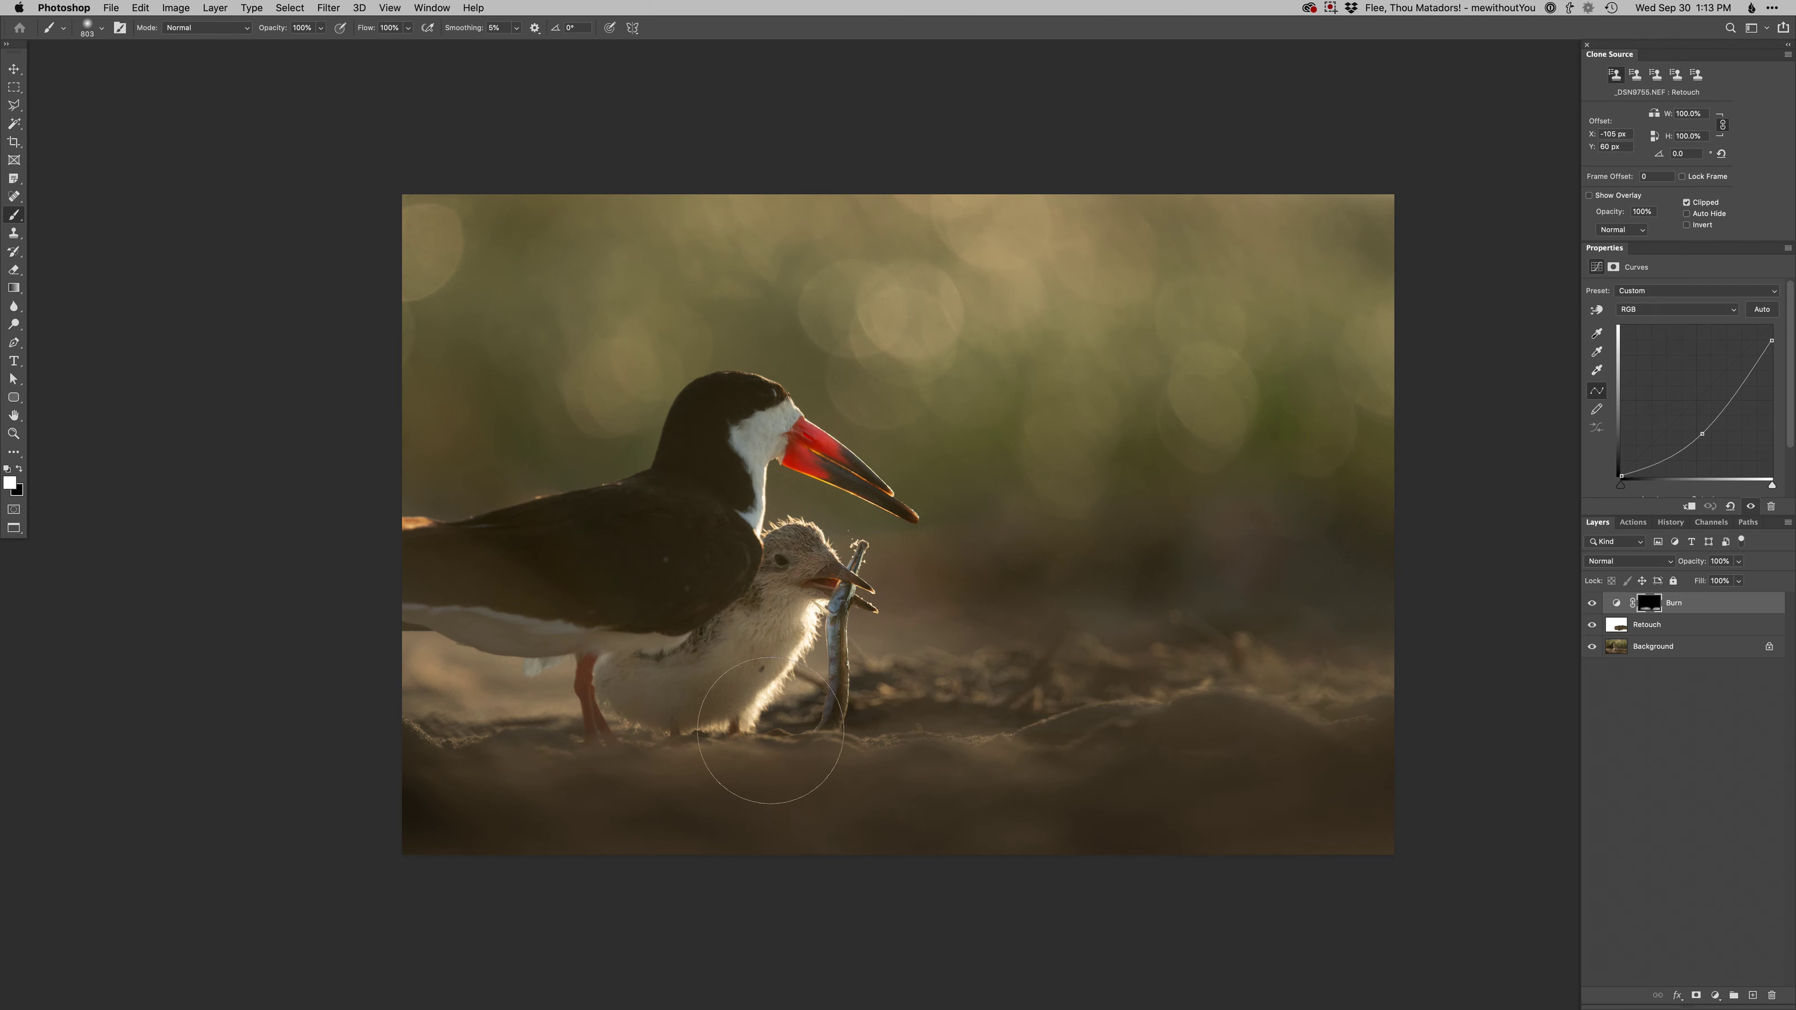
# Paint white on the Burn mask over the adult bird's pale belly and tail using progressively smaller soft brushes
pyautogui.keyDown('ctrl'); pyautogui.keyDown('alt'); pyautogui.moveTo(711, 462); pyautogui.dragTo(697, 462); pyautogui.keyUp('alt'); pyautogui.keyUp('ctrl')
pyautogui.moveTo(493, 592); pyautogui.dragTo(375, 594)
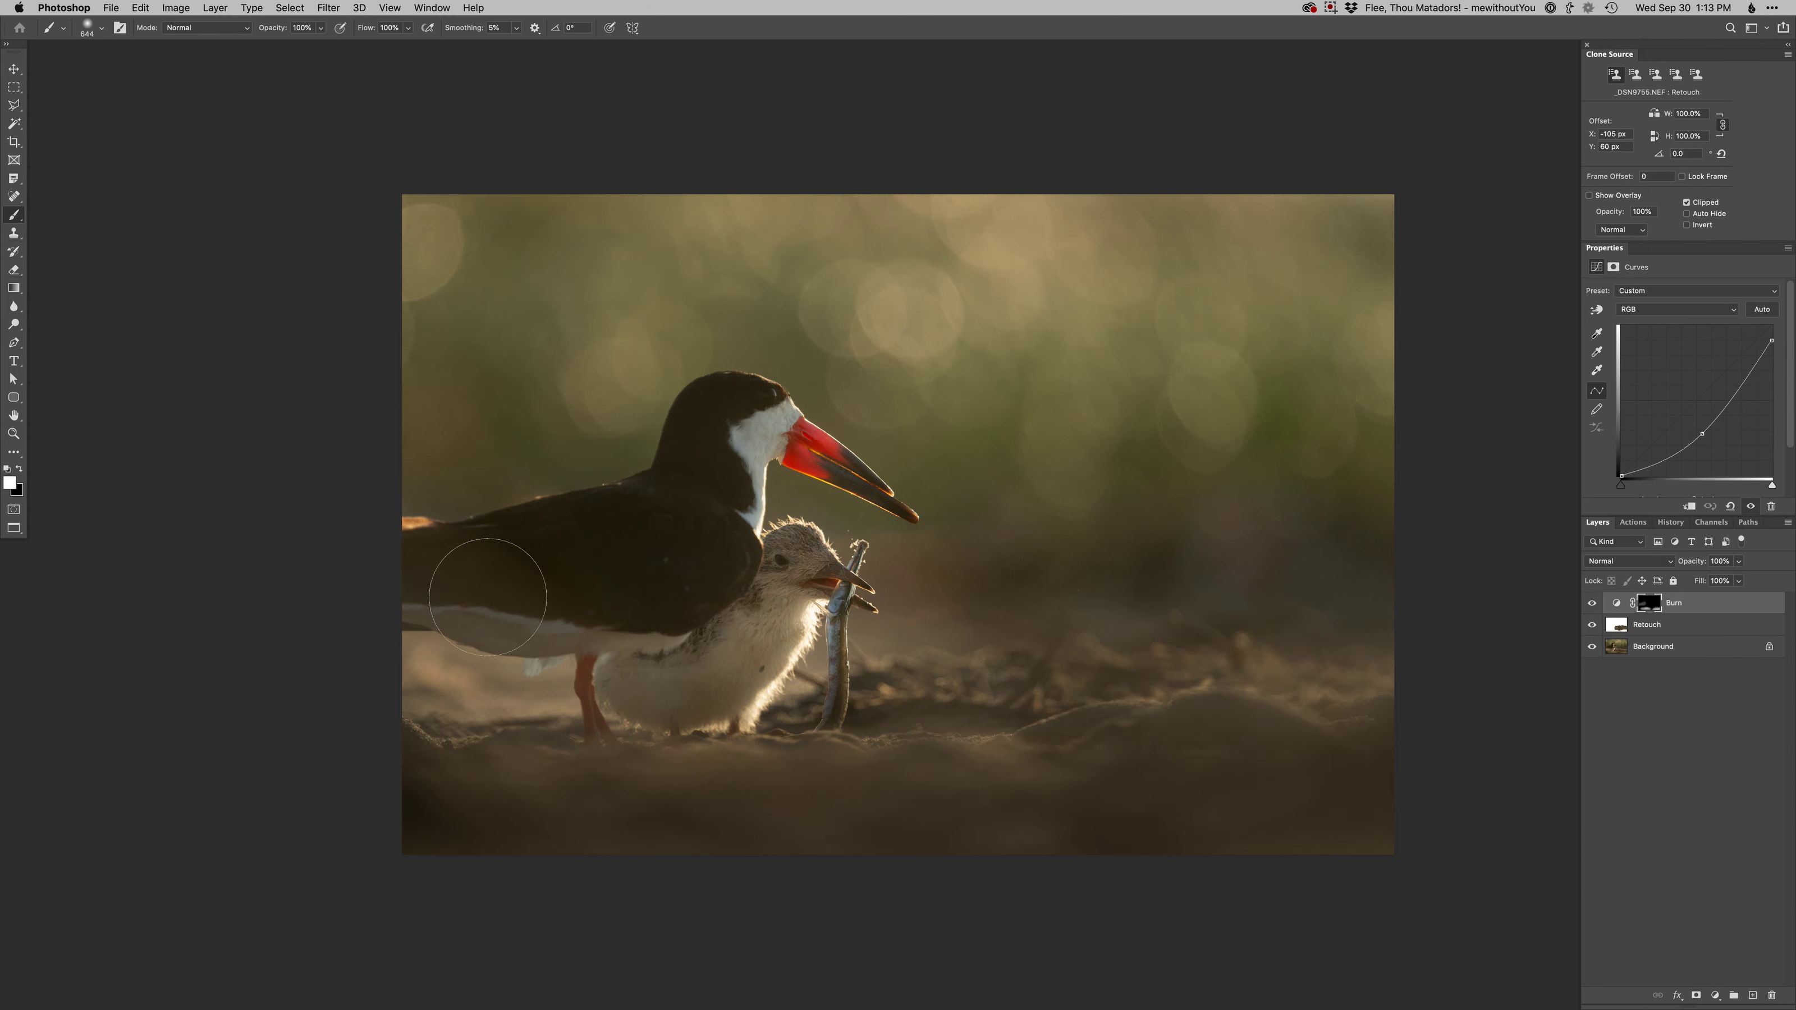
pyautogui.keyDown('ctrl'); pyautogui.keyDown('alt'); pyautogui.moveTo(563, 606); pyautogui.dragTo(545, 606); pyautogui.keyUp('alt'); pyautogui.keyUp('ctrl')
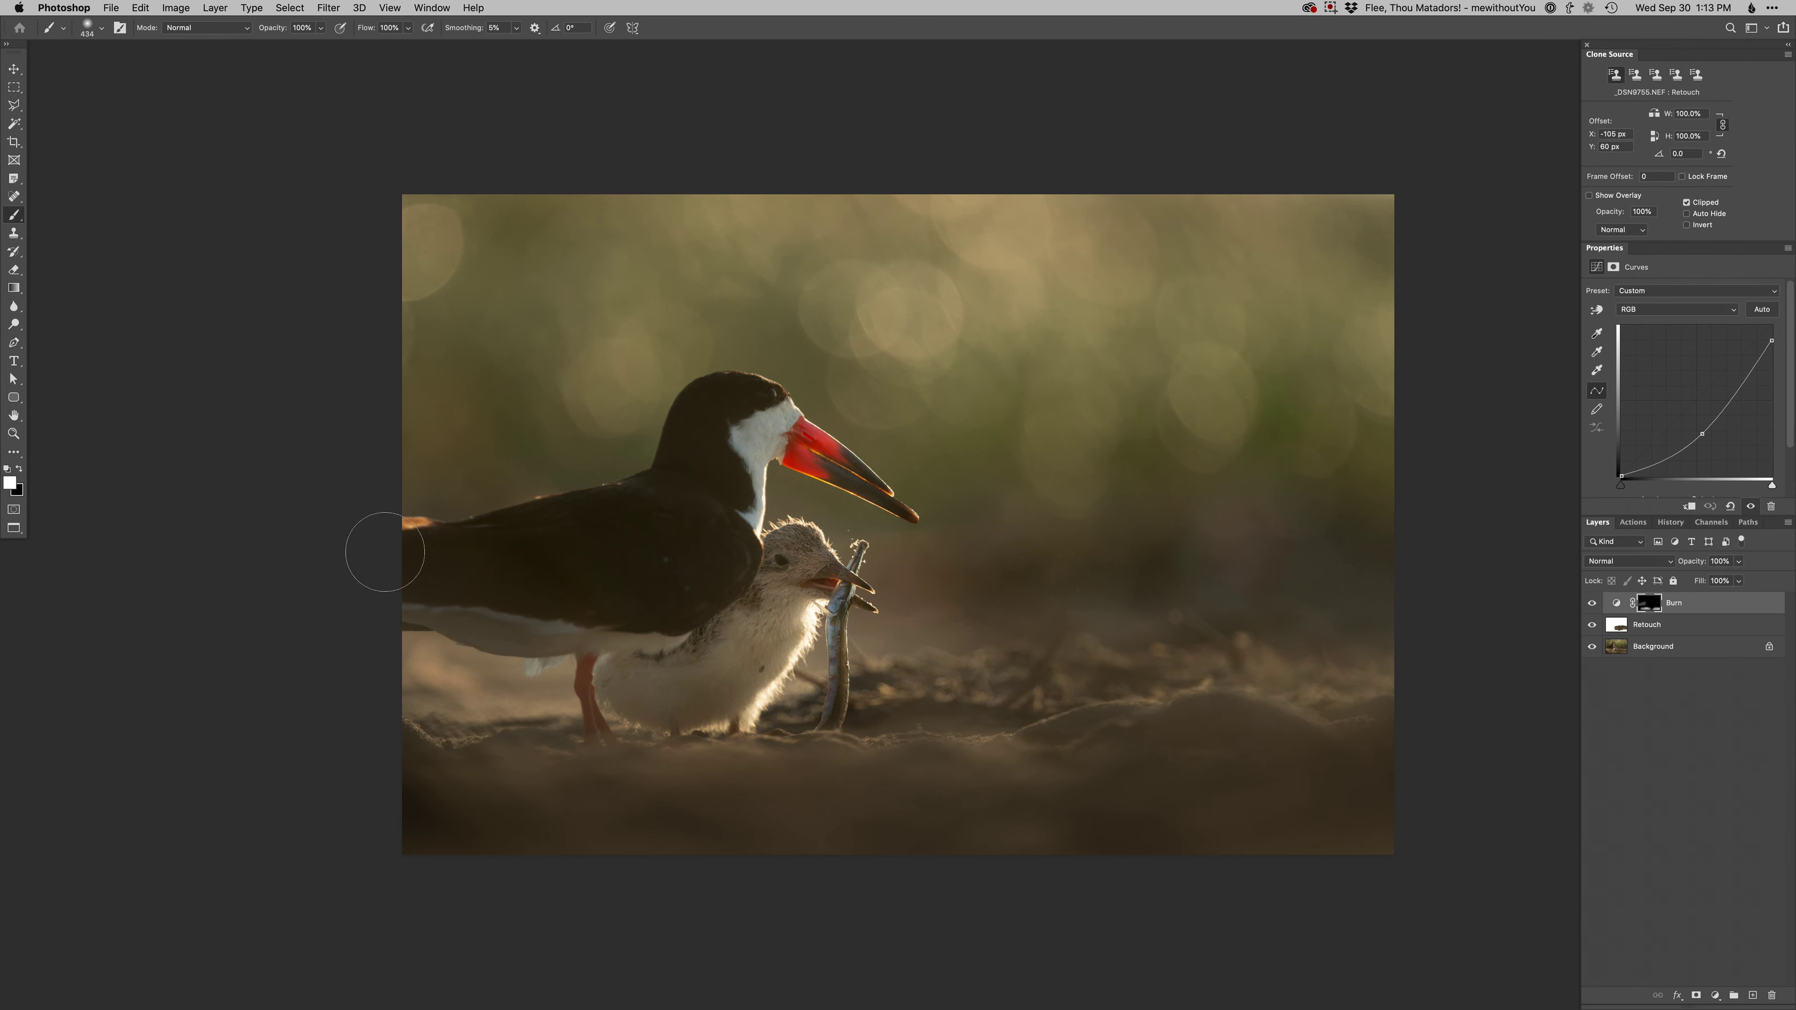
pyautogui.press('[')
pyautogui.press('[')
pyautogui.press('[')
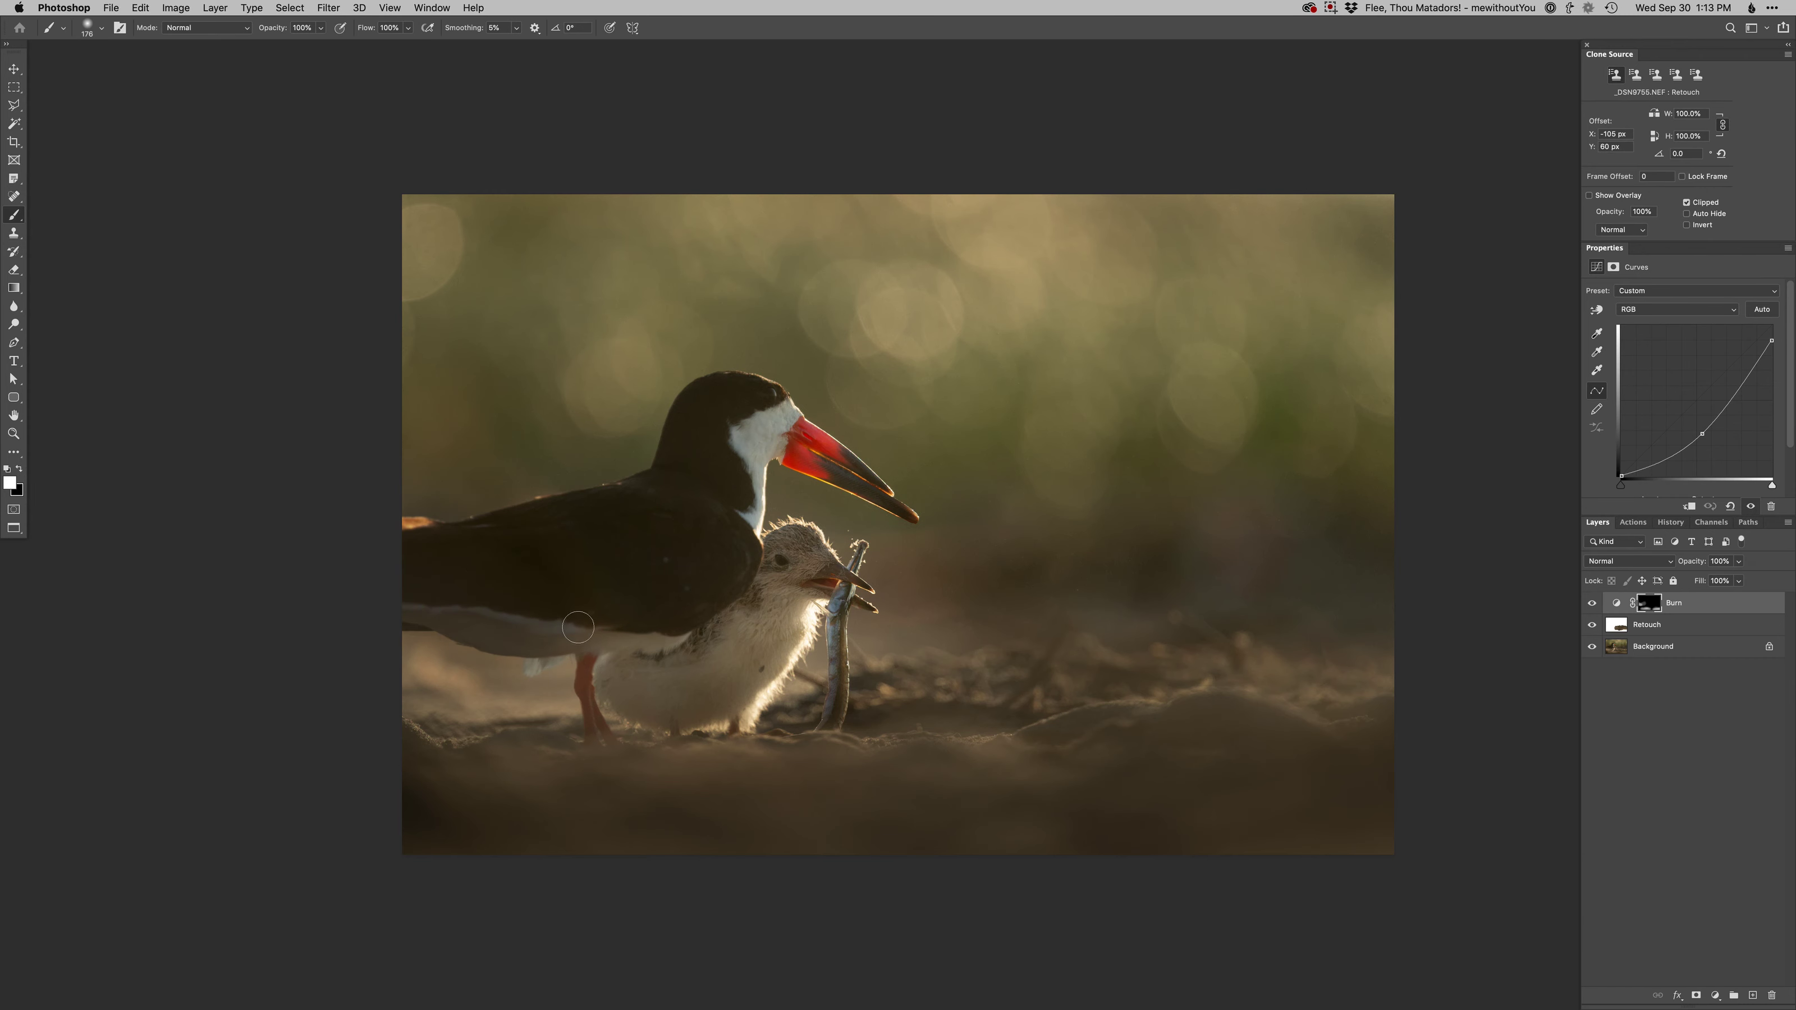
pyautogui.rightClick(544, 624)
pyautogui.moveTo(603, 632); pyautogui.dragTo(541, 625)
# Add a Curves layer that brightens the tones, invert its mask and paint the effect in over the chick's head and chest
pyautogui.press('super+m')
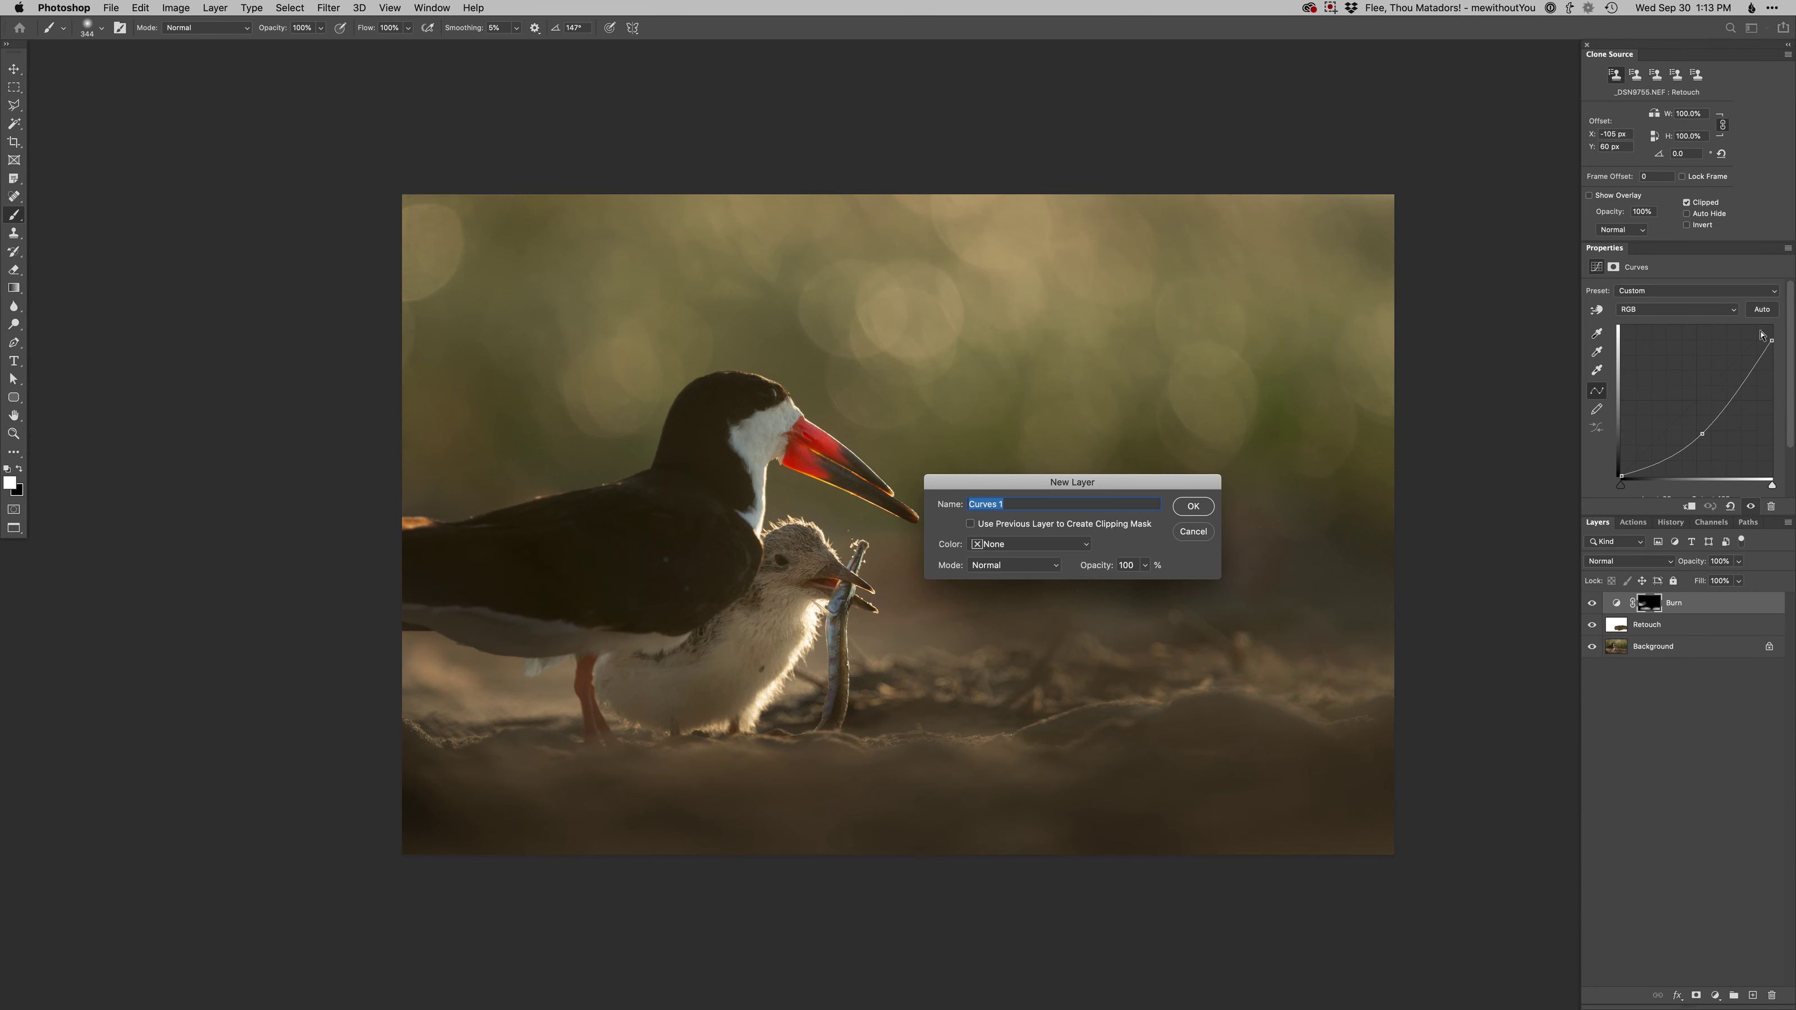
pyautogui.press('Return')
pyautogui.moveTo(1733, 366); pyautogui.dragTo(1719, 361)
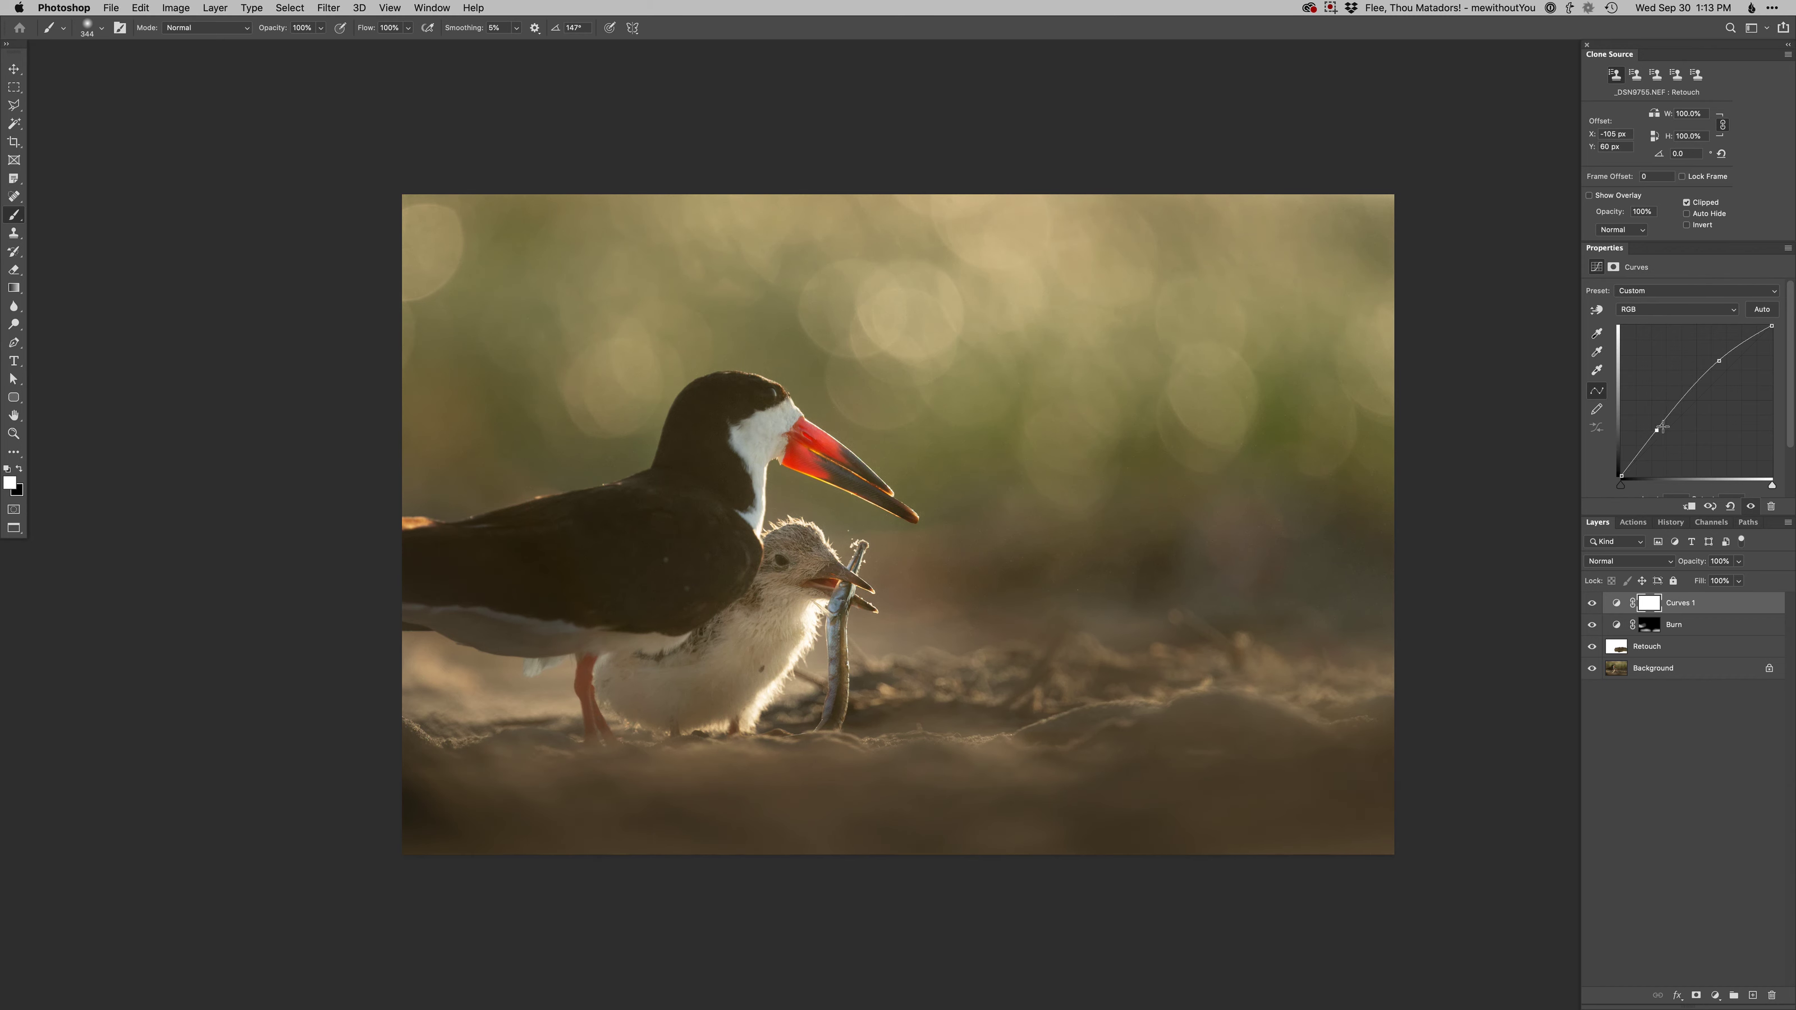
pyautogui.press('super+i')
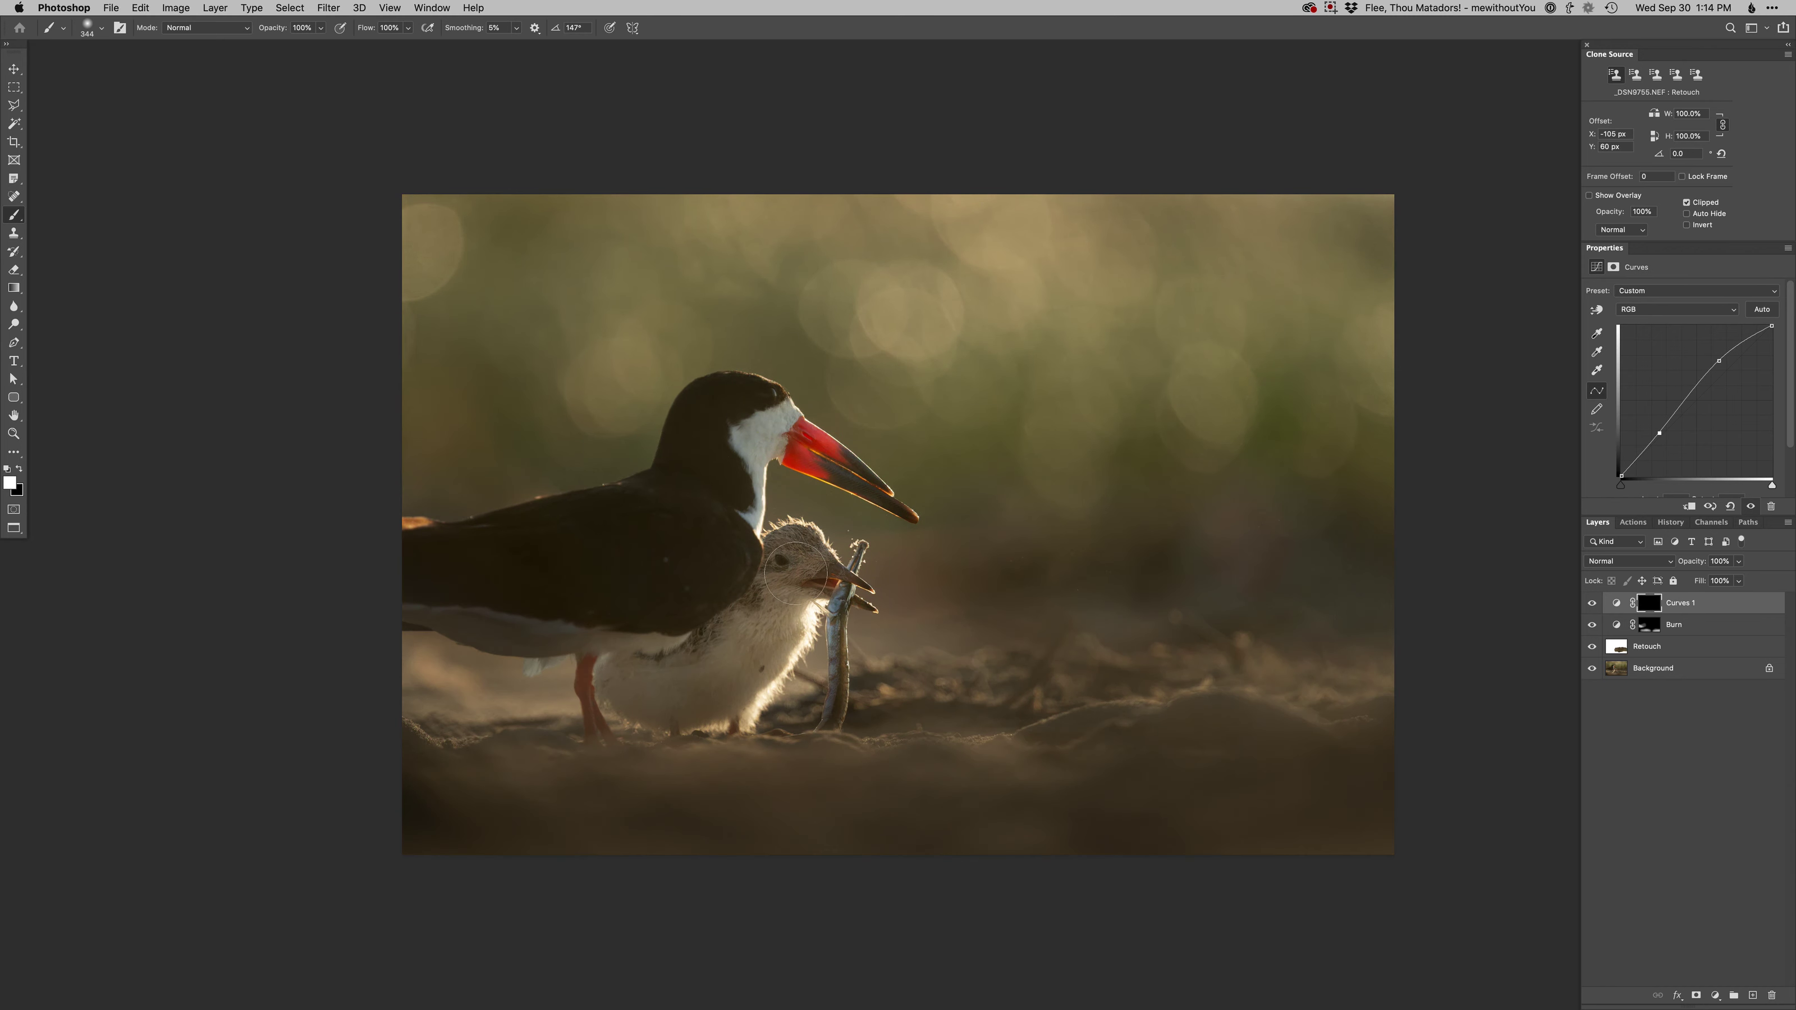
pyautogui.moveTo(809, 571)
pyautogui.mouseDown()
pyautogui.moveTo(795, 559)
pyautogui.moveTo(835, 597)
pyautogui.moveTo(771, 640)
pyautogui.mouseUp()
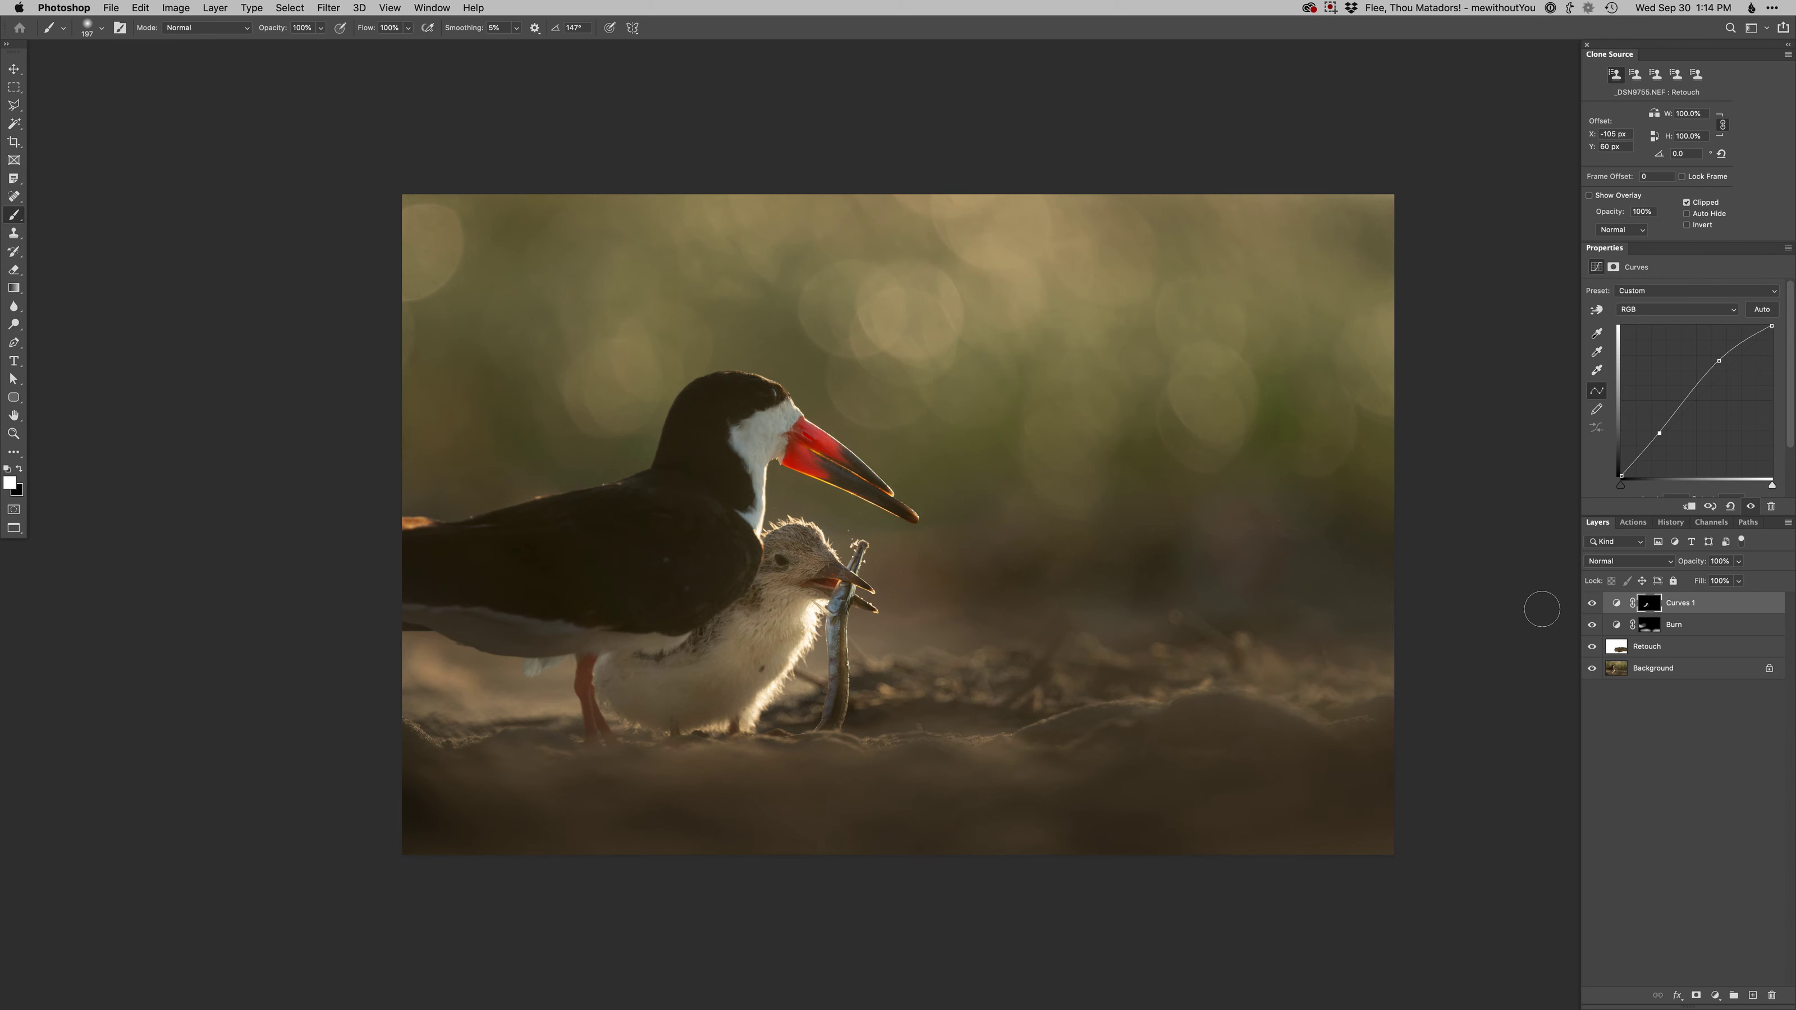
# Remove the dark speck on the chick's breast and a blemish in the sand below with the Spot Healing Brush on the Retouch layer
pyautogui.click(1676, 624)
pyautogui.press('j')
pyautogui.scroll(3, 731, 665)
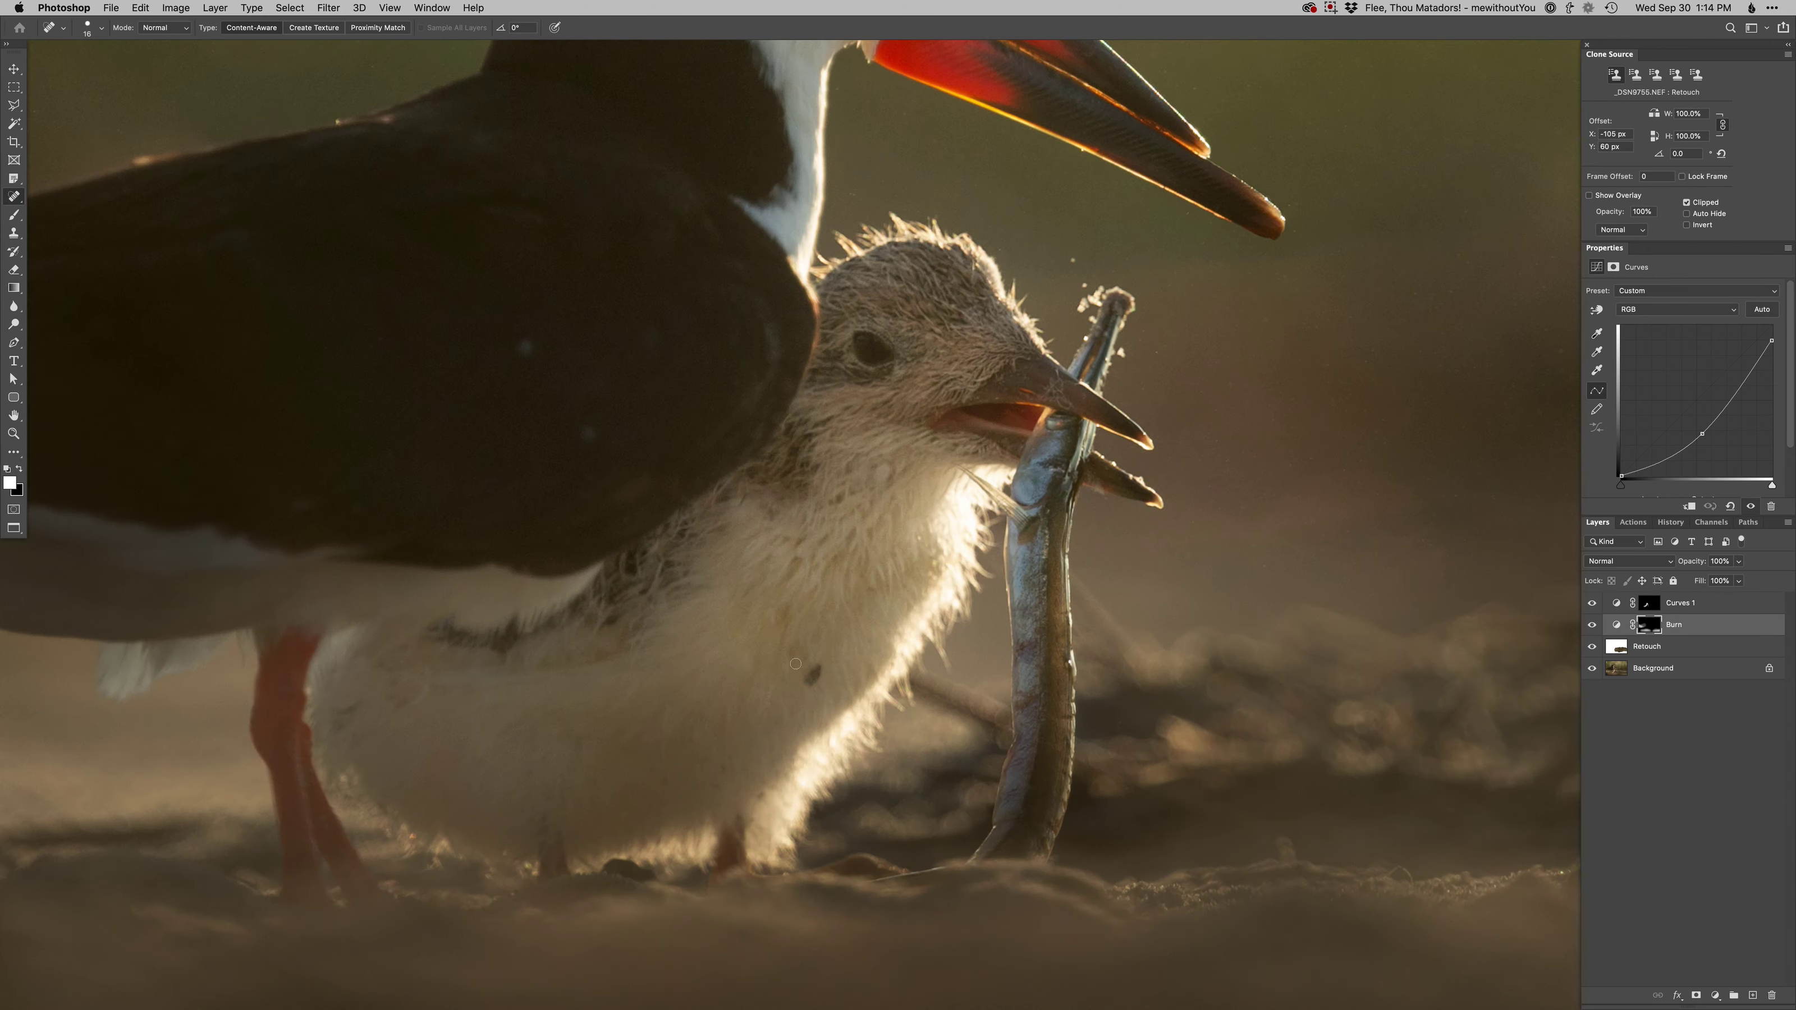
pyautogui.moveTo(802, 673); pyautogui.dragTo(826, 668)
pyautogui.click(1617, 647)
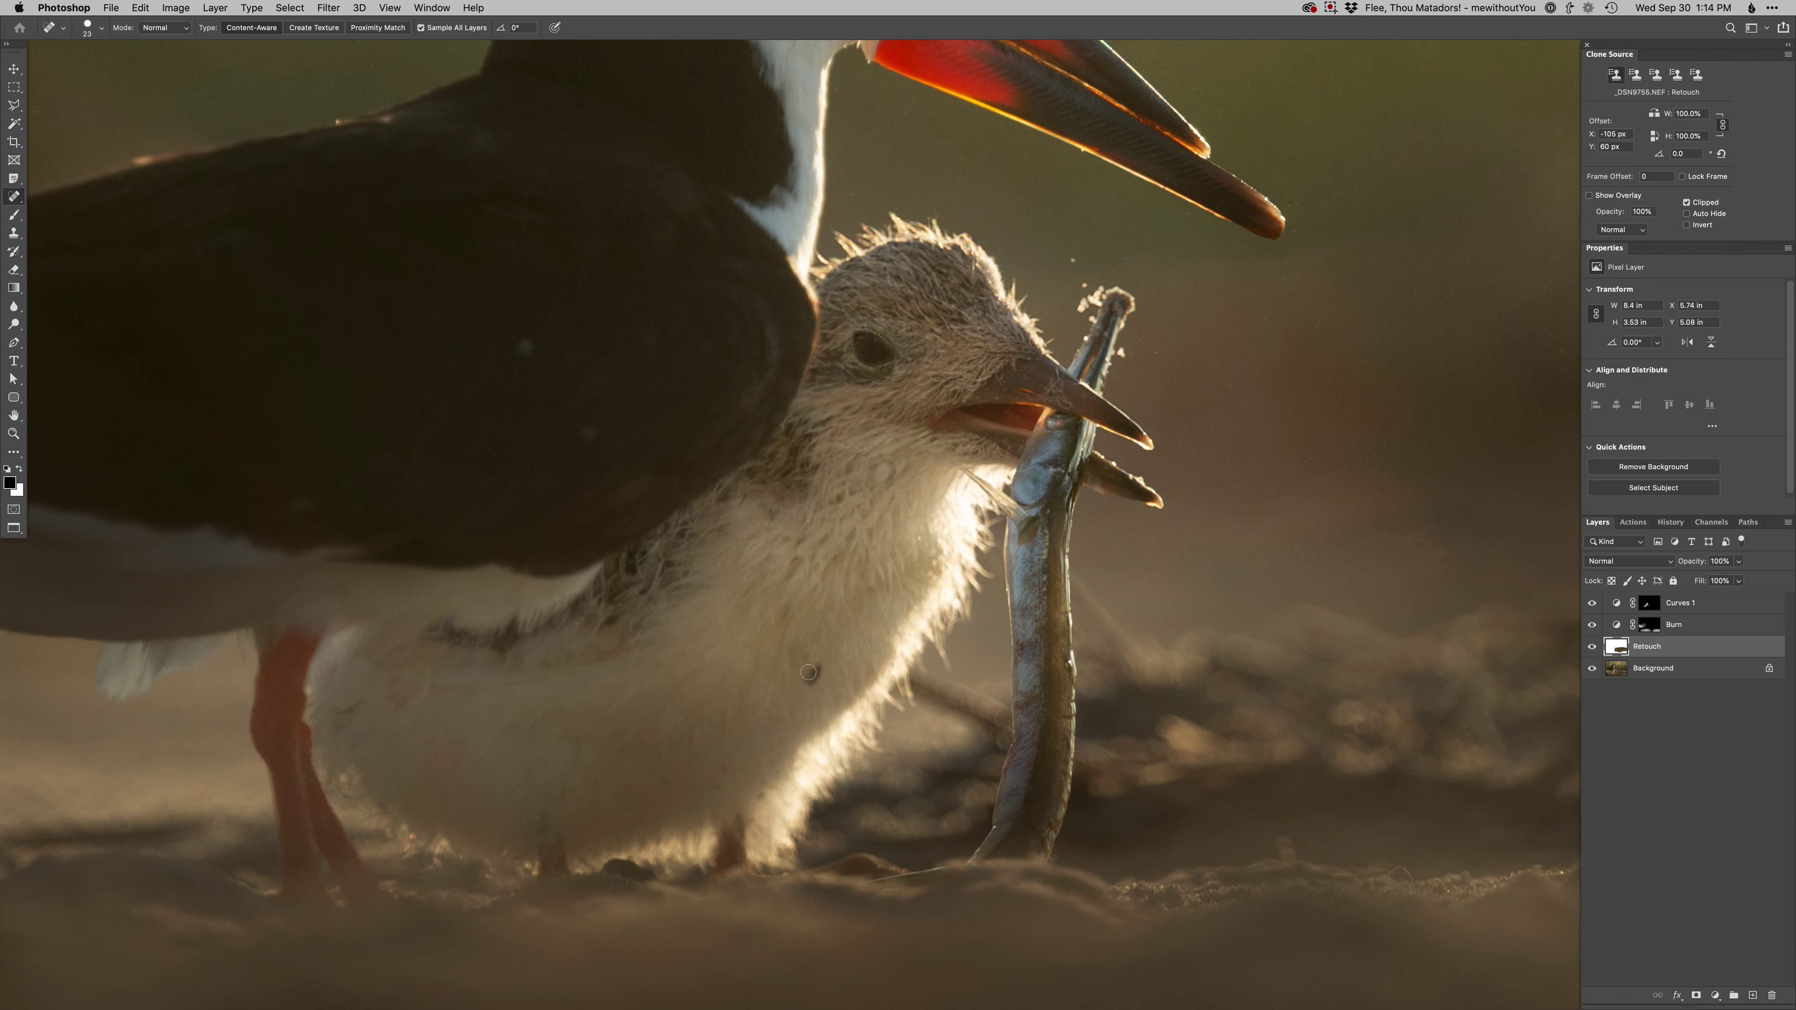
pyautogui.press('super+0')
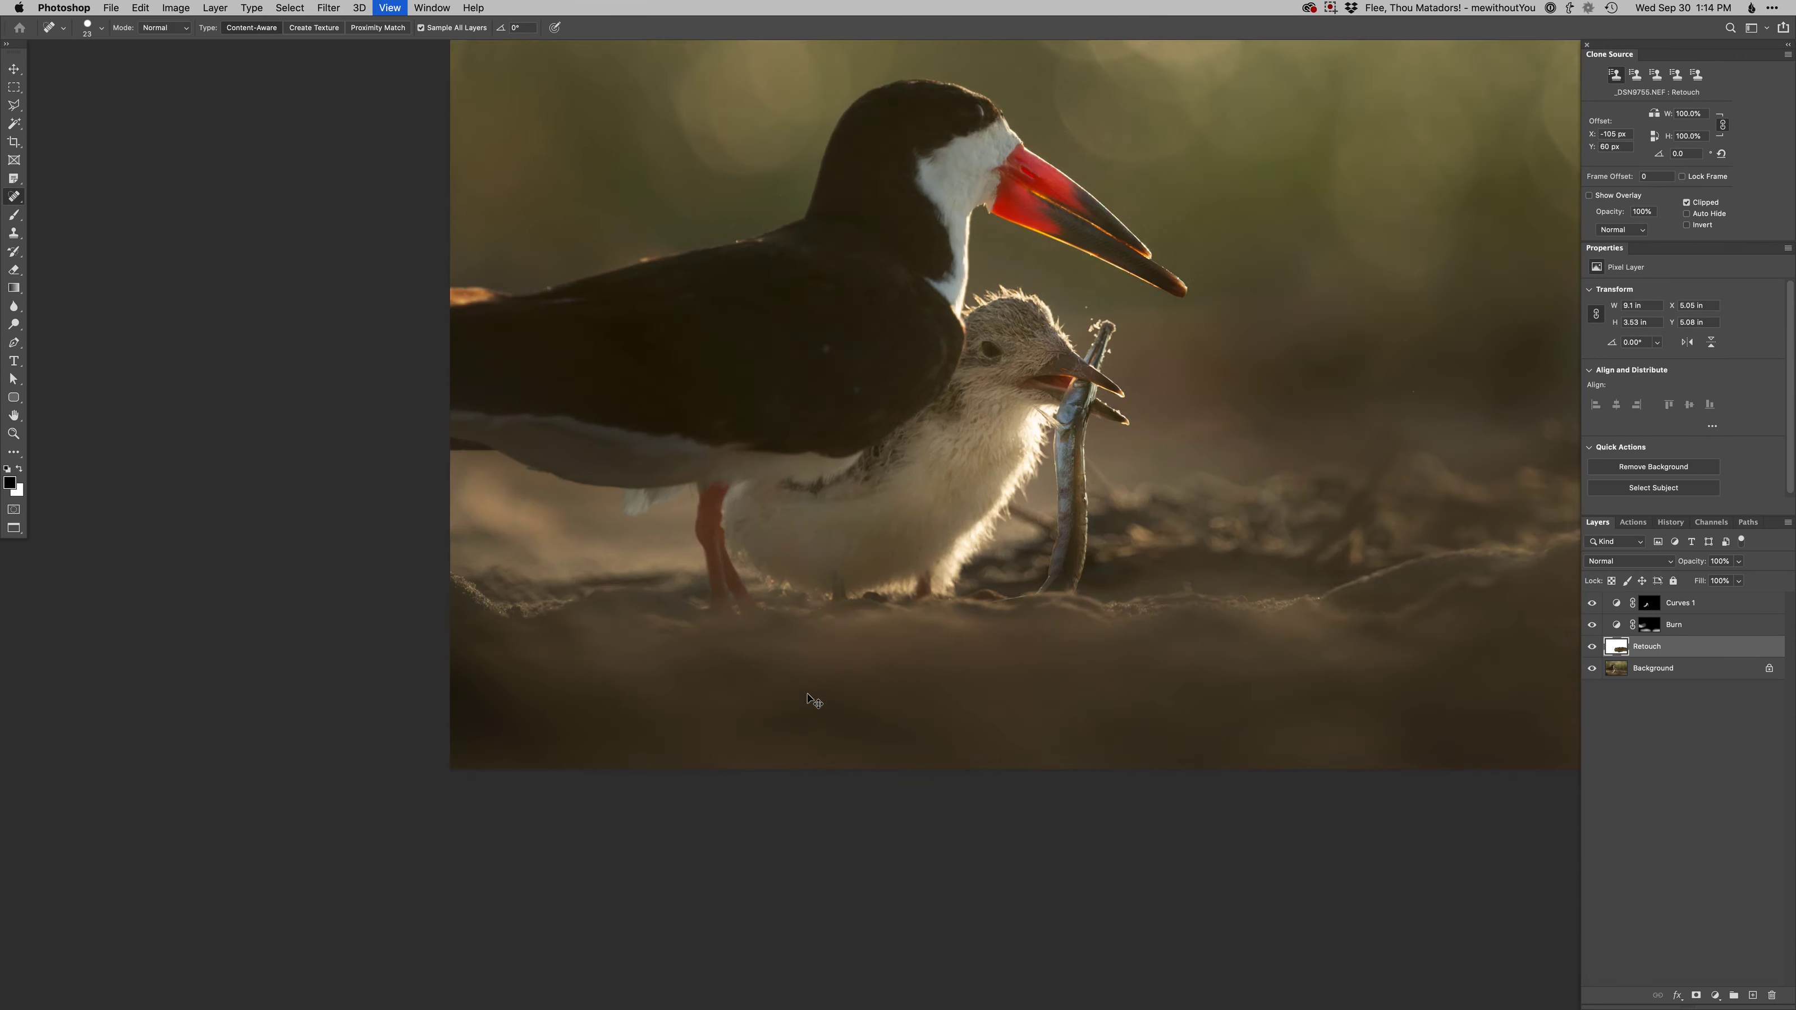
pyautogui.keyDown('alt'); pyautogui.click(937, 650); pyautogui.keyUp('alt')
pyautogui.moveTo(818, 635); pyautogui.dragTo(772, 631)
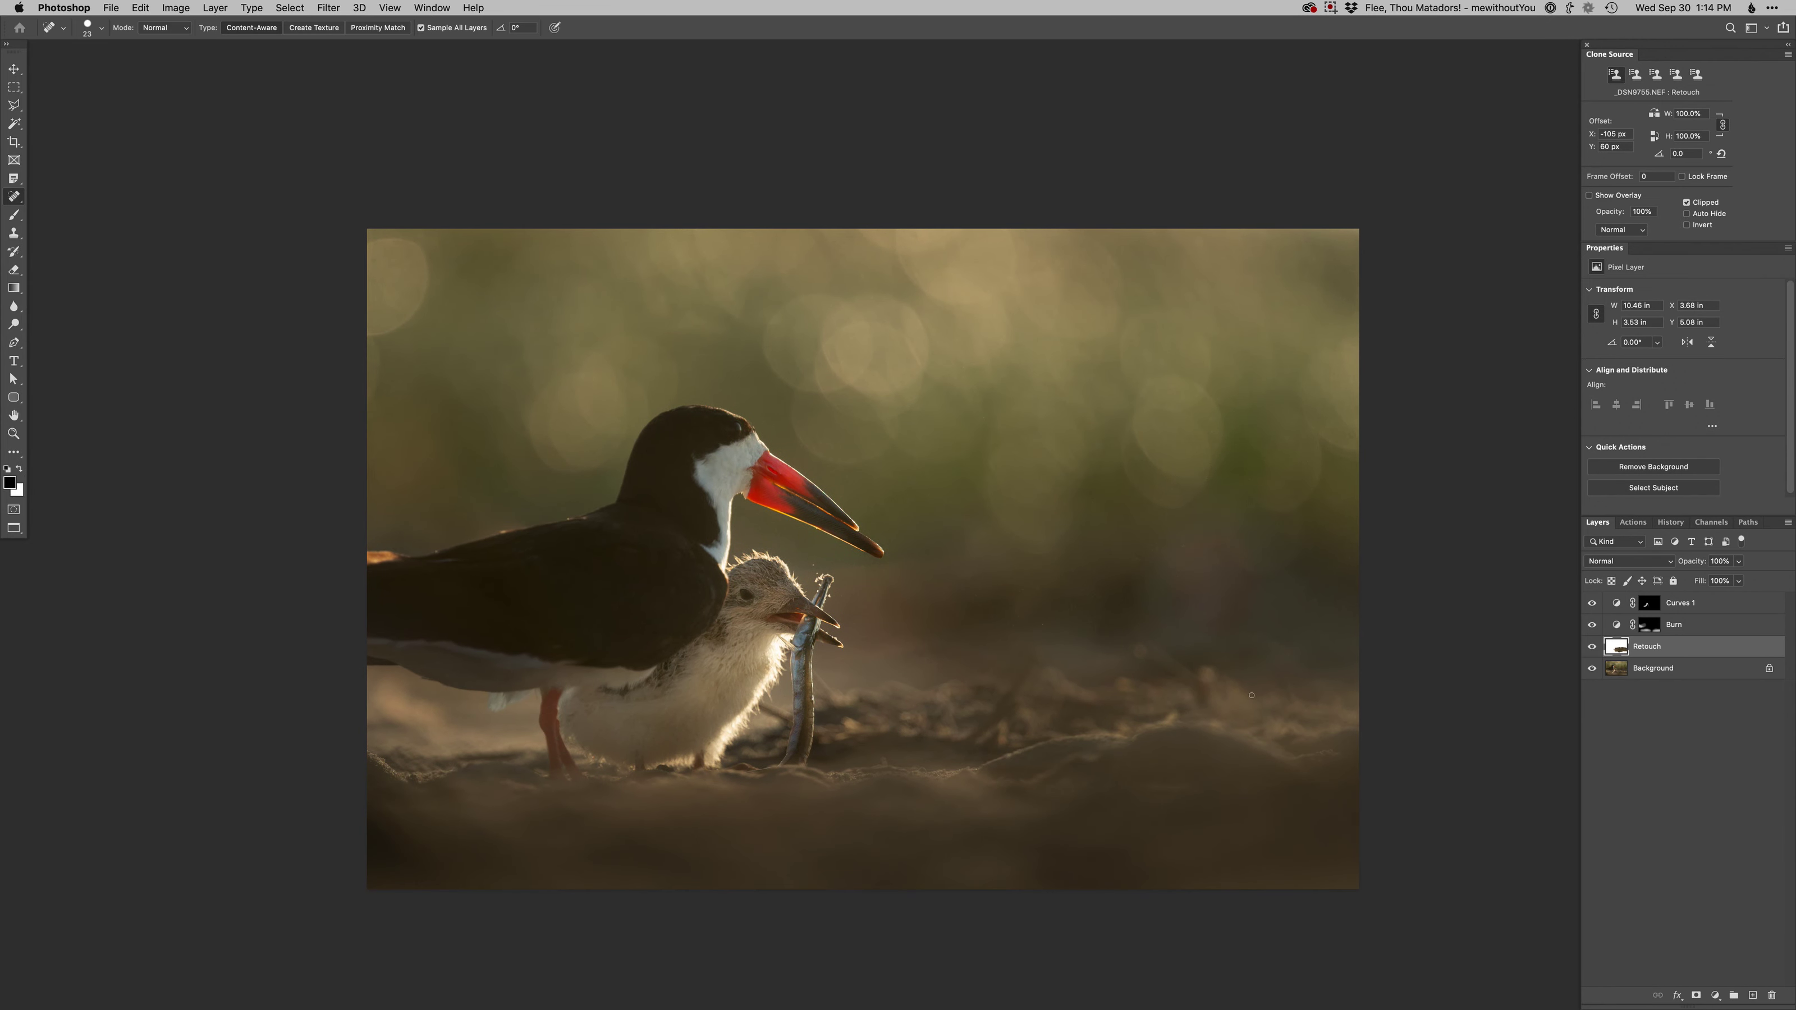
# Add the contrast curves layer above Curves 1 and make its mask white so it applies to the whole photo
pyautogui.click(1613, 602)
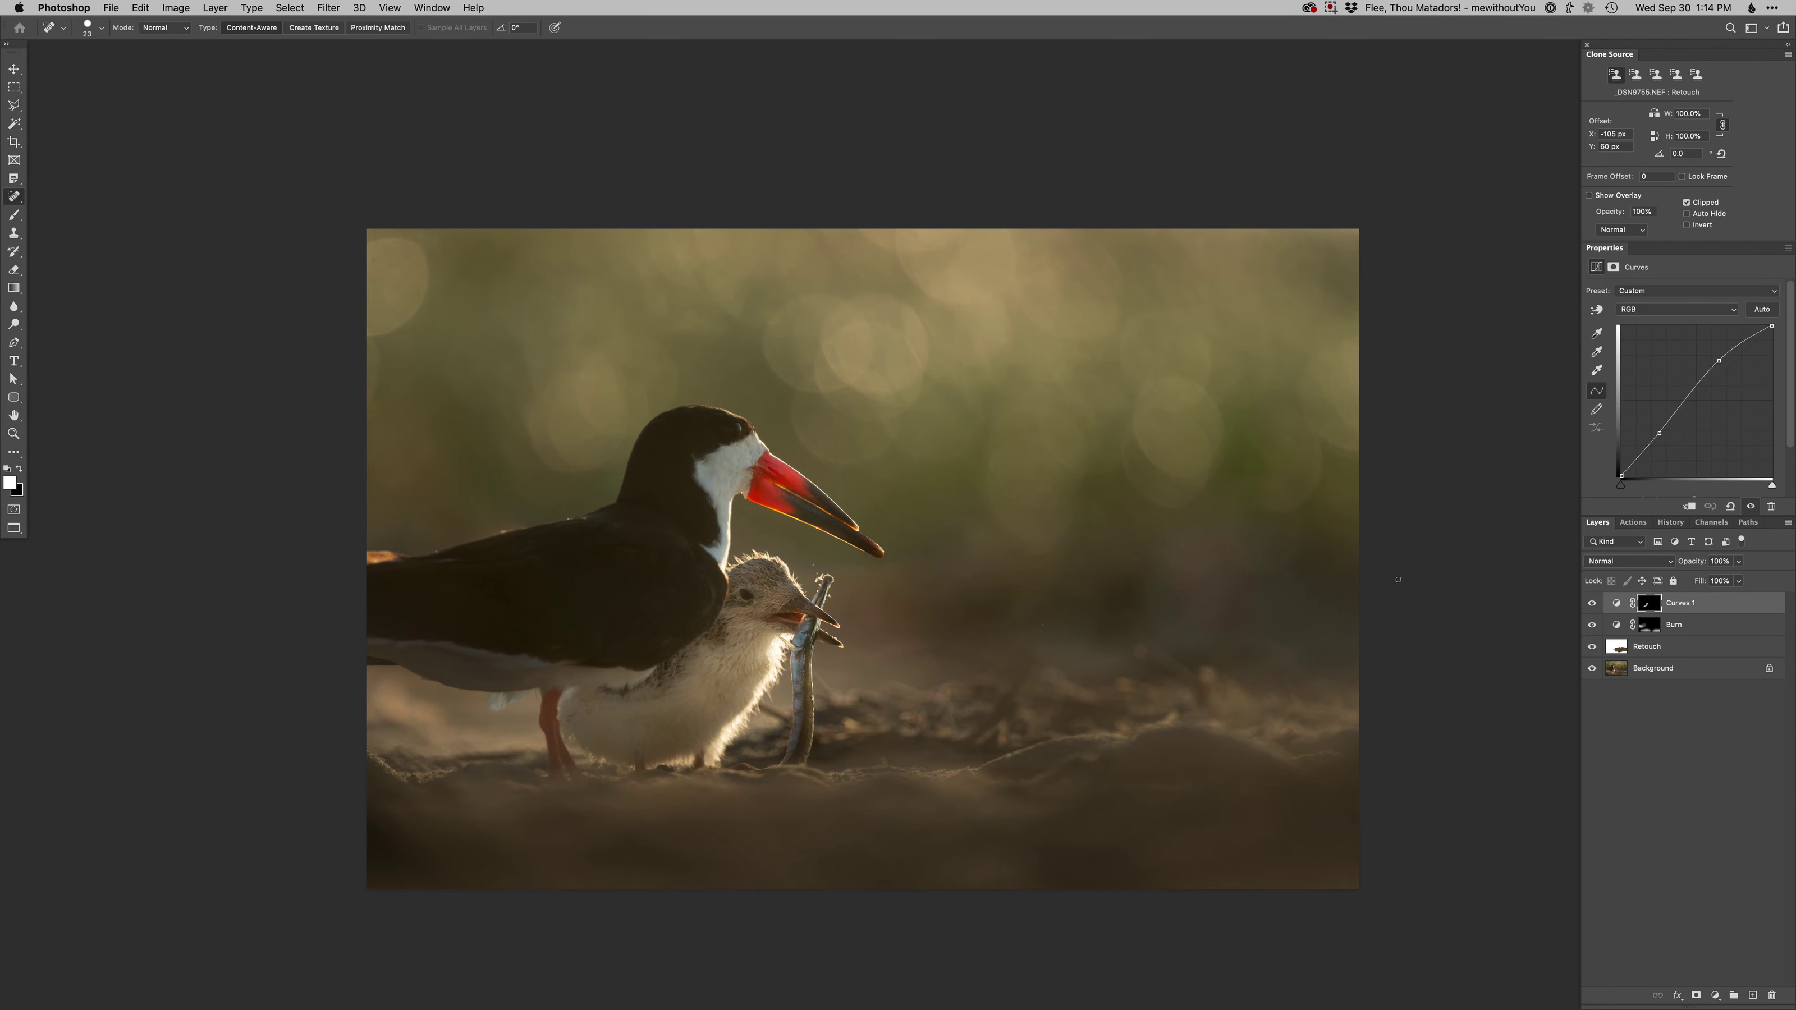
pyautogui.press('F2')
pyautogui.press('super+i')
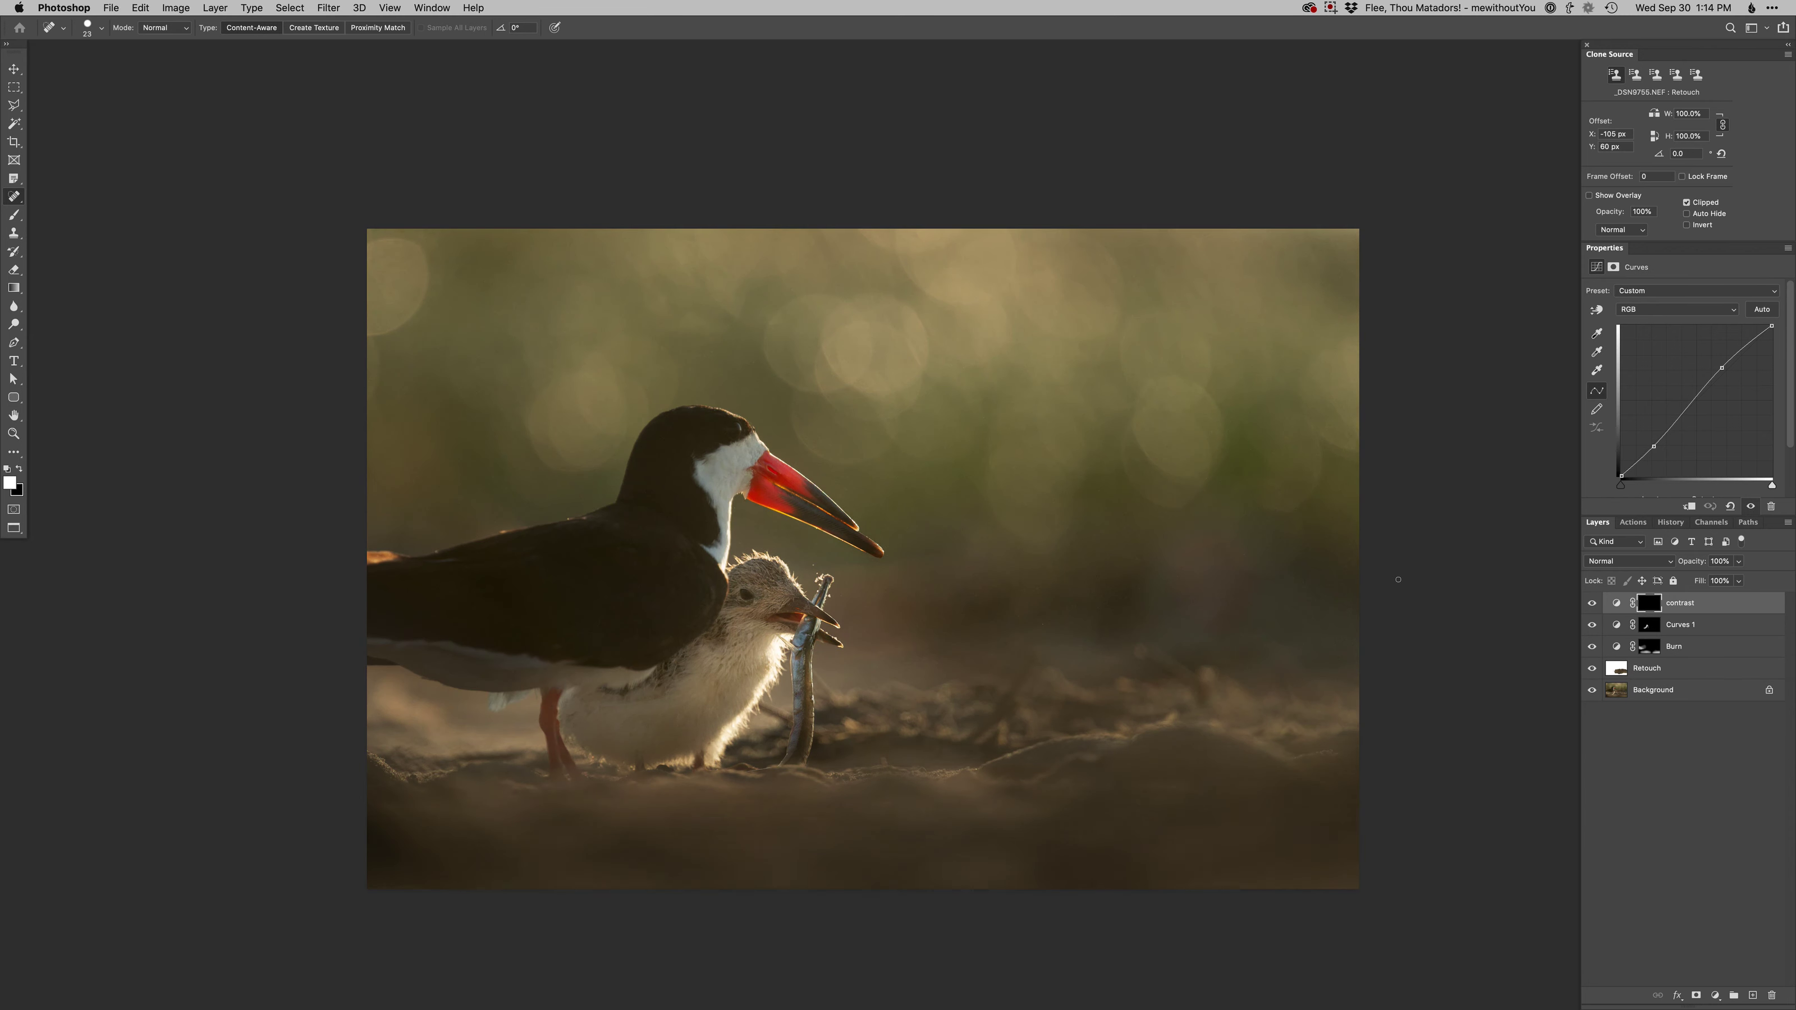
pyautogui.press('v')
pyautogui.press('super+i')
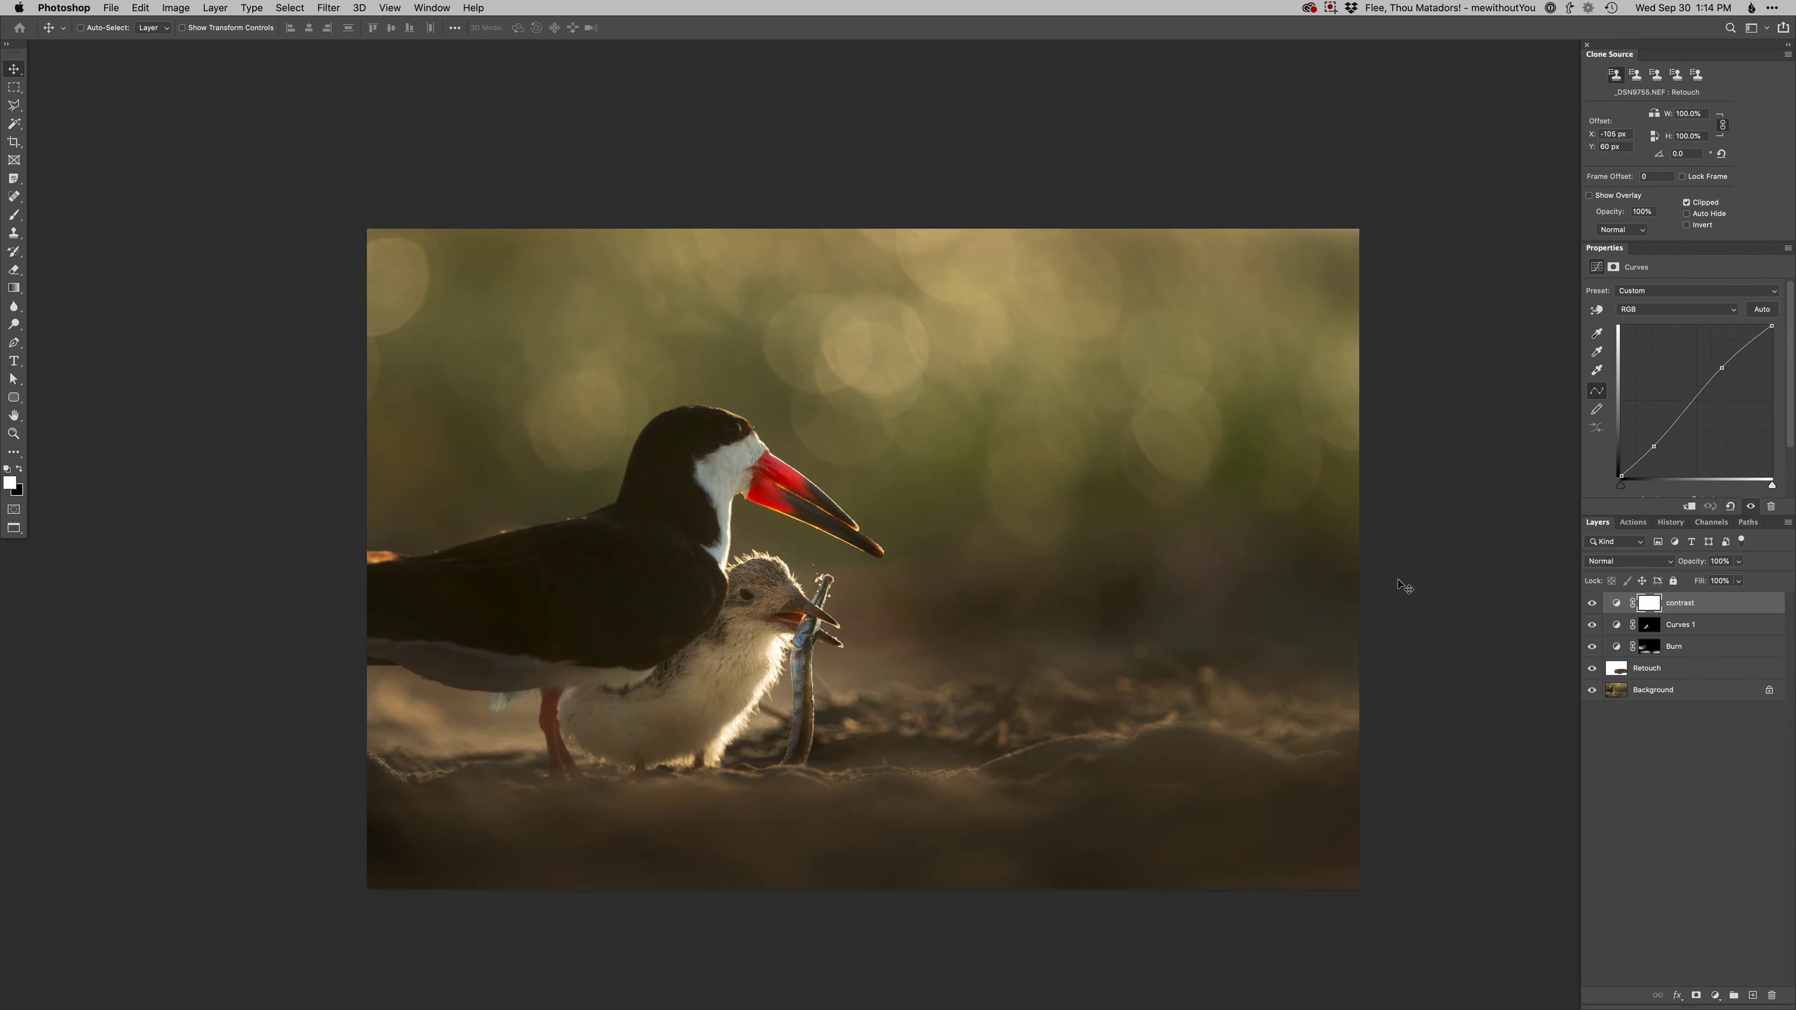
# Paint black with a large soft brush on the contrast layer's mask over the lower part of the photo
pyautogui.press('b')
pyautogui.rightClick(1102, 550)
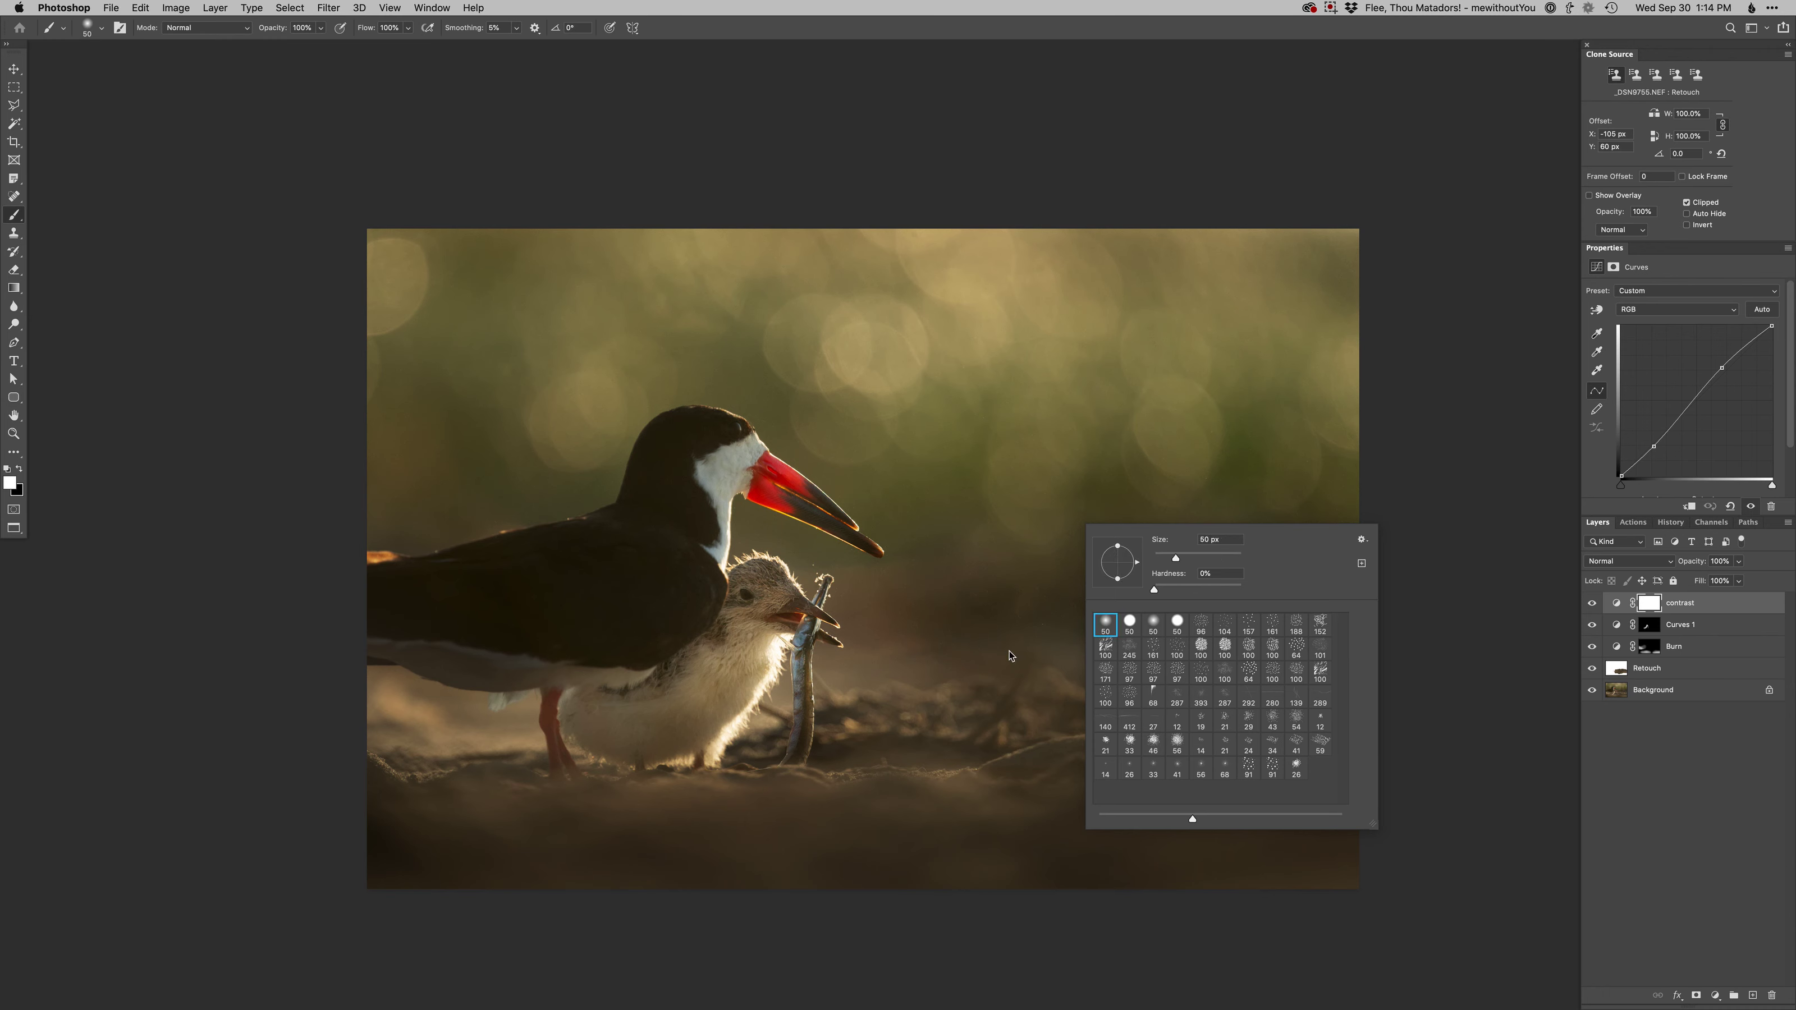
pyautogui.moveTo(1009, 651); pyautogui.dragTo(1071, 652)
pyautogui.press('x')
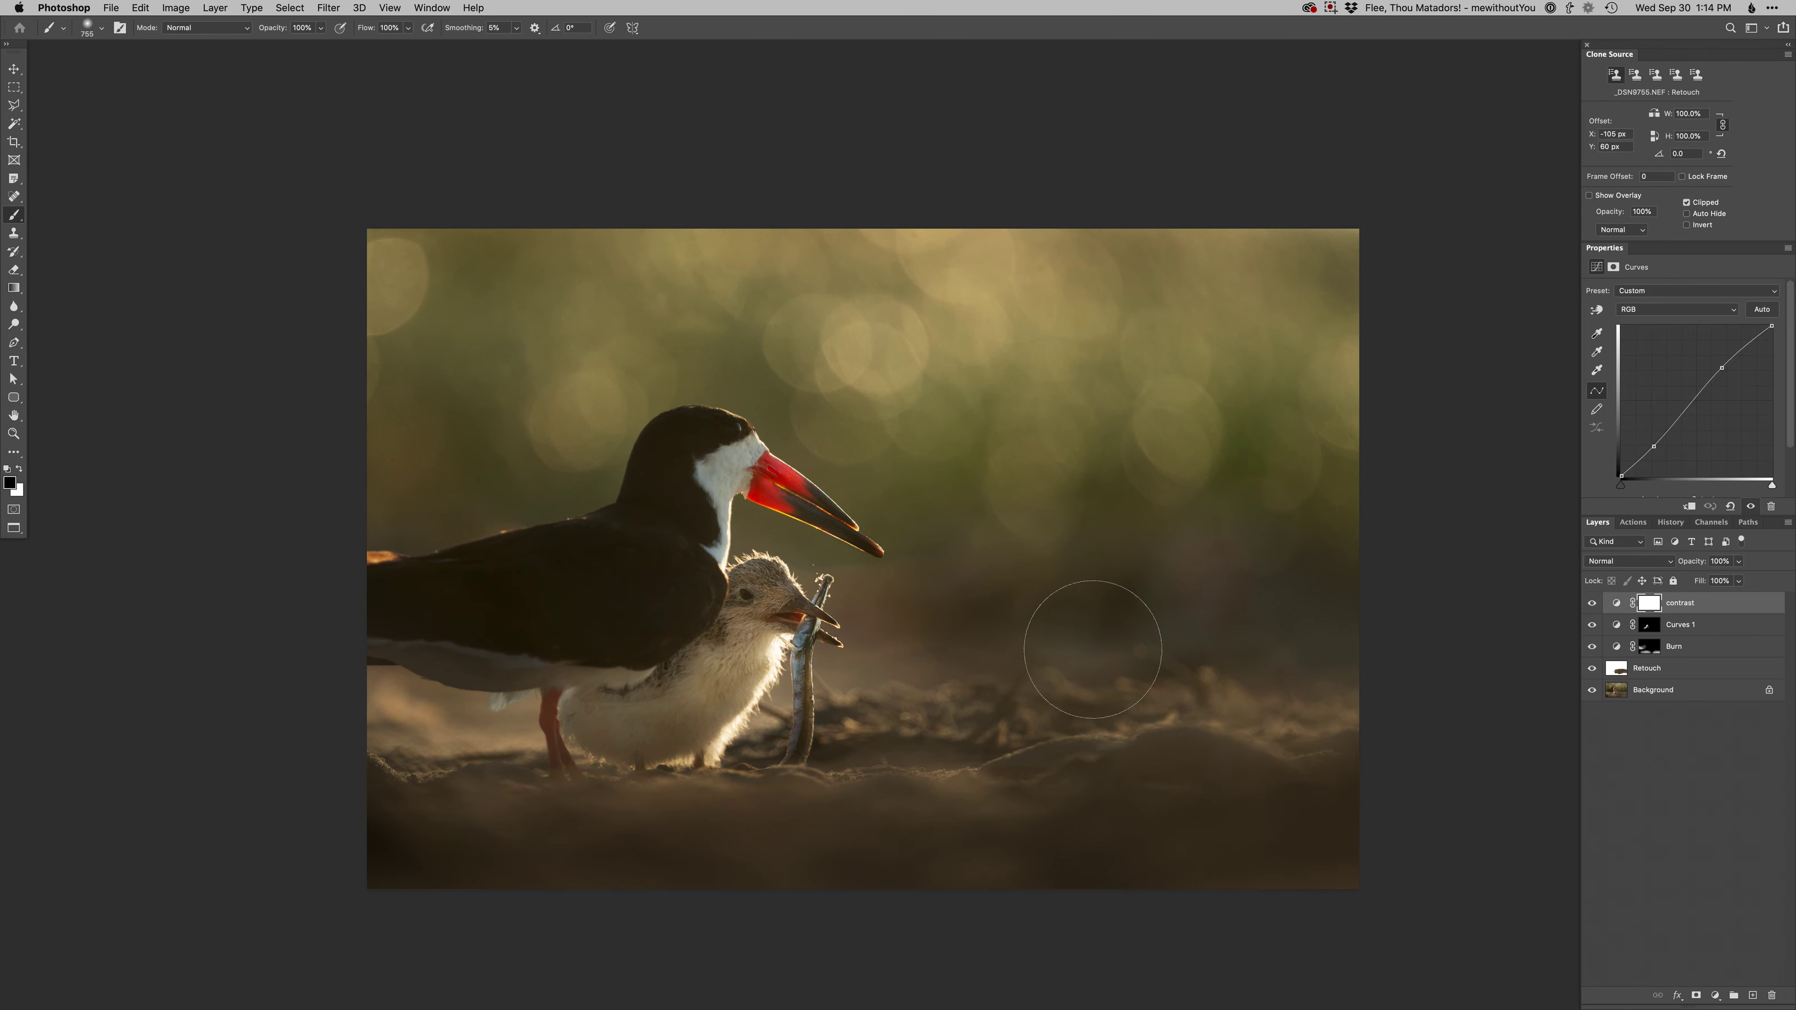
pyautogui.moveTo(1092, 649)
pyautogui.mouseDown()
pyautogui.moveTo(682, 850)
pyautogui.moveTo(225, 790)
pyautogui.moveTo(225, 641)
pyautogui.moveTo(1042, 587)
pyautogui.mouseUp()
# Add a Curves layer that warms the colors, adjusting the Red channel, invert its mask and paint it in across the upper background
pyautogui.press('super+shift+m')
pyautogui.press('Return')
pyautogui.hotkey('alt', '5')
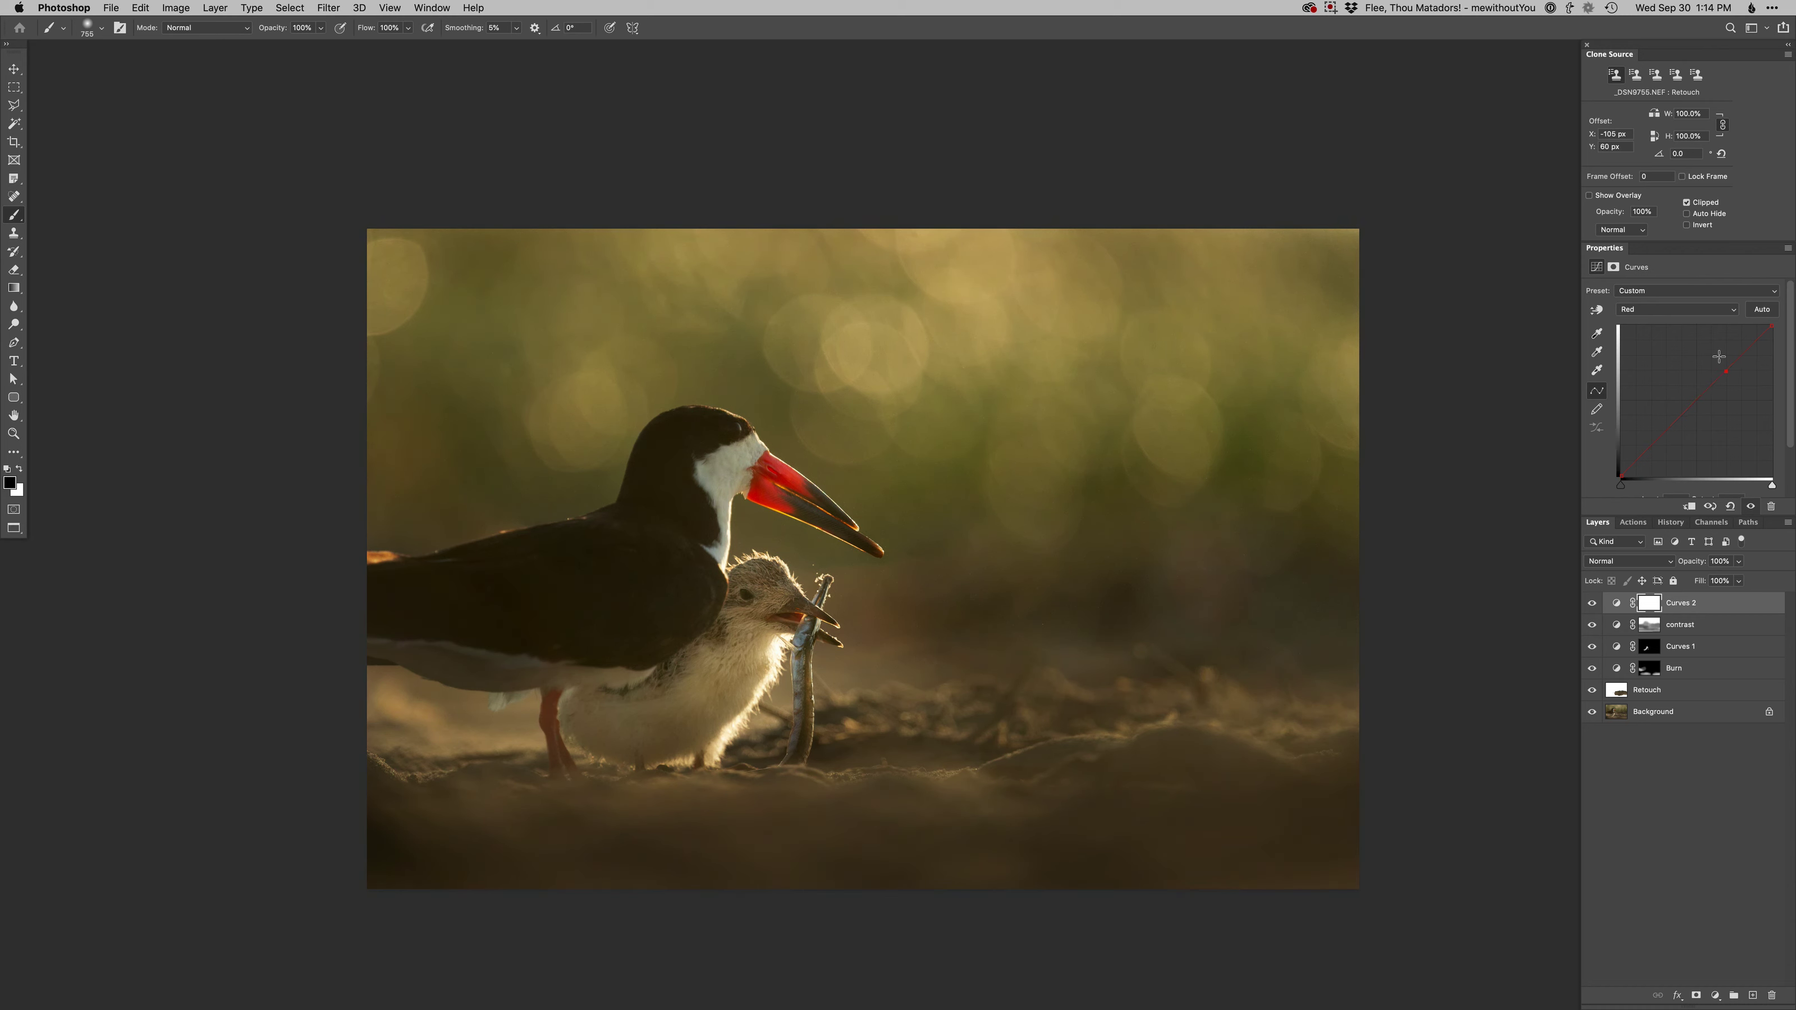
pyautogui.hotkey('ctrl', 'i')
pyautogui.press('x')
# Clone out the bright orange patch at the adult bird's tail on the Retouch layer, rebuilding a clean dark back edge
pyautogui.click(1647, 690)
pyautogui.press('x')
pyautogui.press('s')
pyautogui.moveTo(395, 551); pyautogui.dragTo(516, 610)
pyautogui.moveTo(516, 610); pyautogui.dragTo(794, 690)
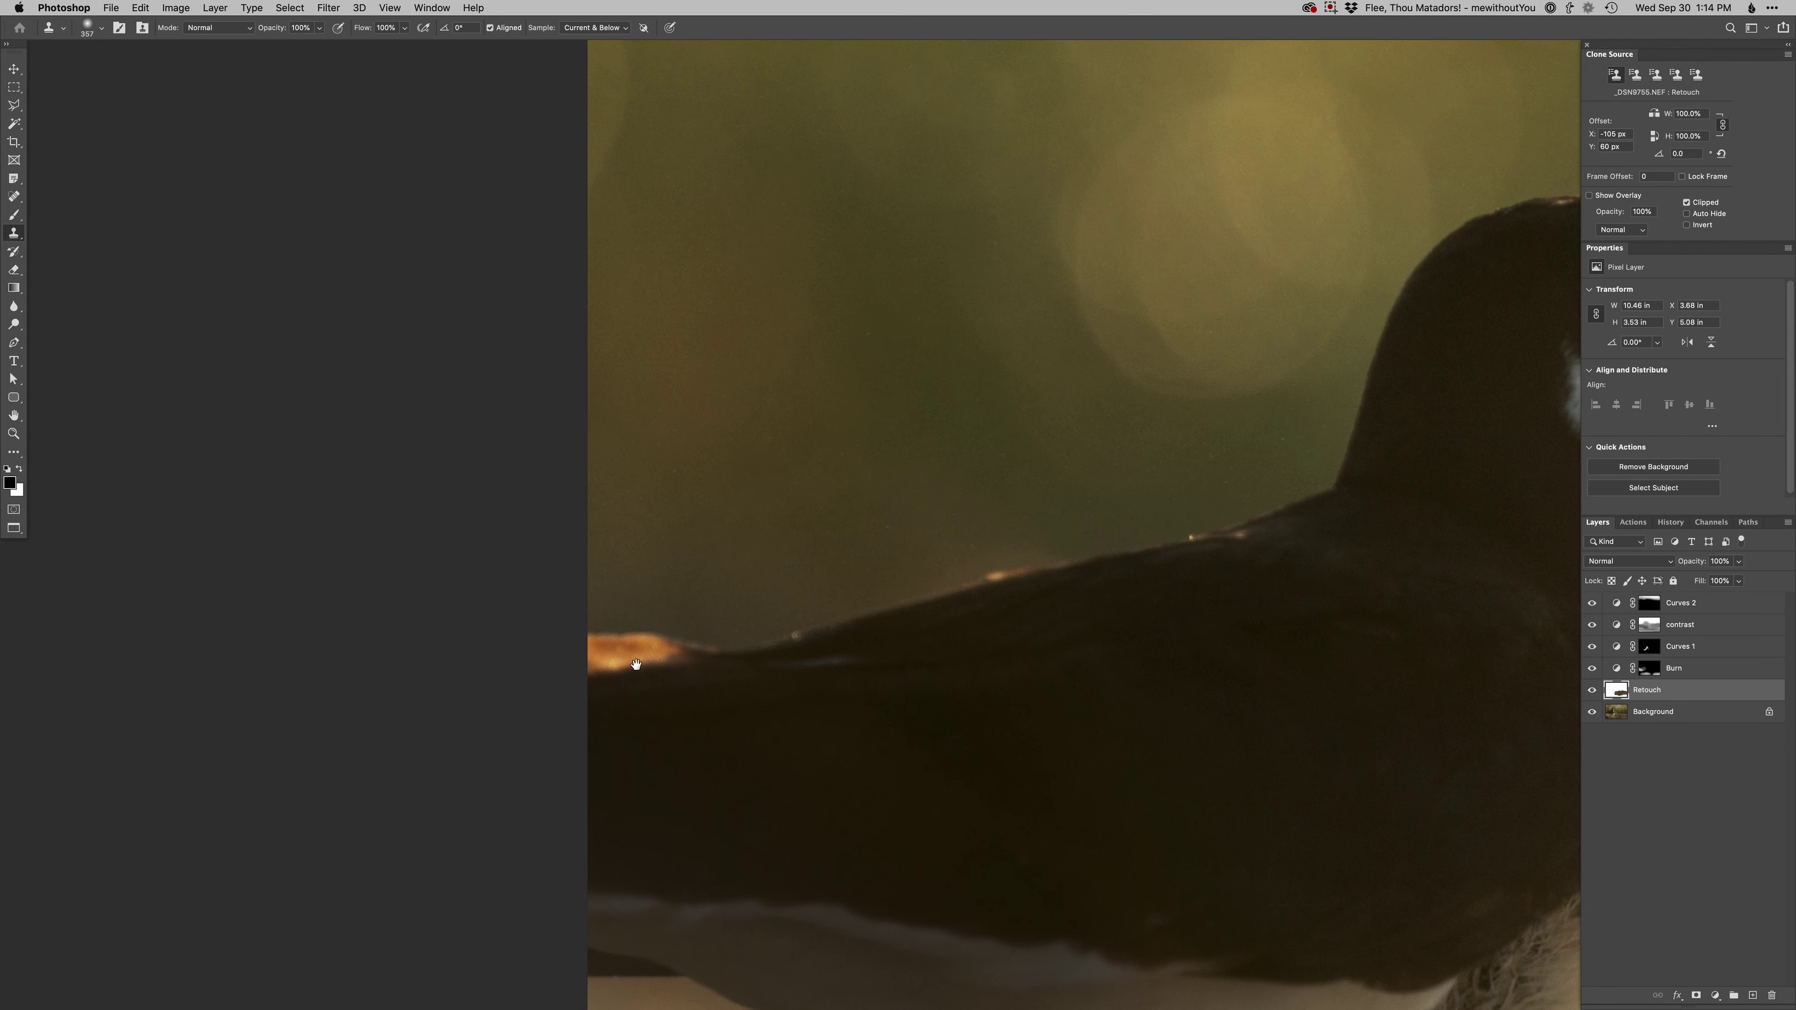
pyautogui.keyDown('alt'); pyautogui.click(888, 613); pyautogui.keyUp('alt')
pyautogui.click(685, 669)
pyautogui.moveTo(703, 662)
pyautogui.mouseDown()
pyautogui.moveTo(642, 683)
pyautogui.moveTo(685, 655)
pyautogui.moveTo(605, 654)
pyautogui.moveTo(627, 650)
pyautogui.moveTo(589, 666)
pyautogui.moveTo(713, 682)
pyautogui.moveTo(578, 697)
pyautogui.mouseUp()
pyautogui.keyDown('alt'); pyautogui.click(671, 674); pyautogui.keyUp('alt')
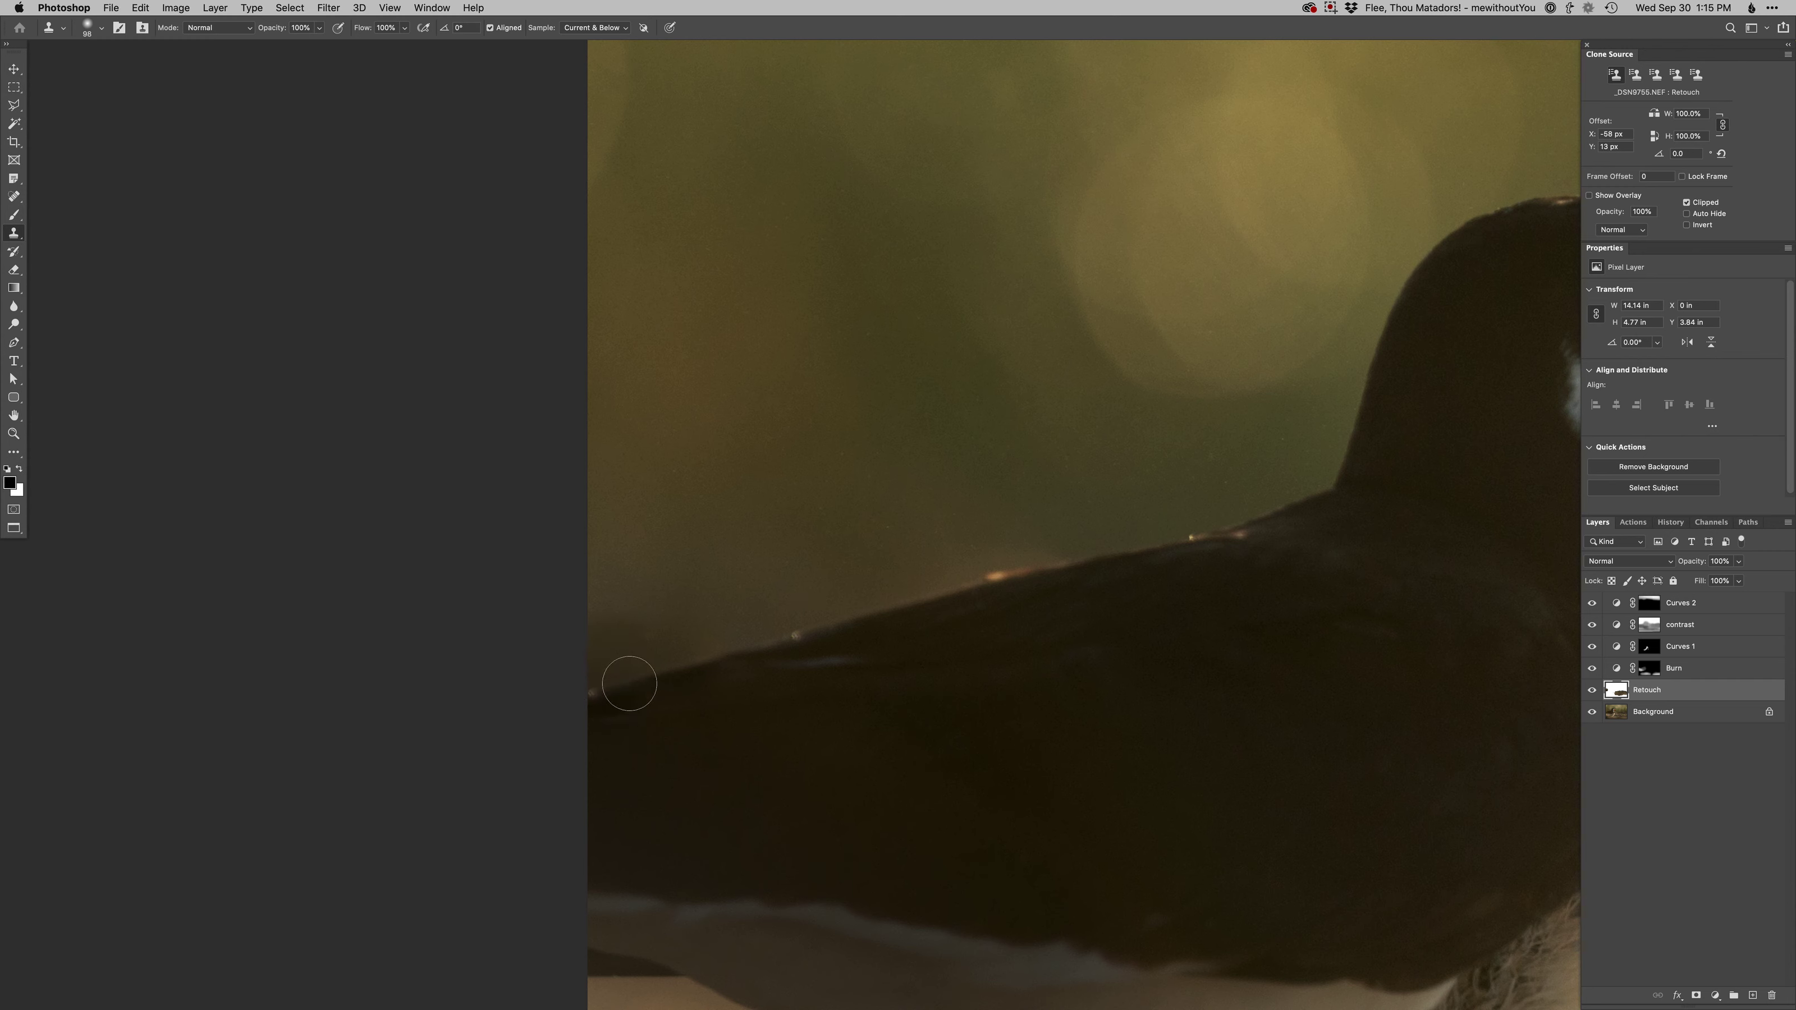
pyautogui.keyDown('alt'); pyautogui.click(623, 682); pyautogui.keyUp('alt')
pyautogui.moveTo(594, 694)
pyautogui.mouseDown()
pyautogui.moveTo(573, 698)
pyautogui.moveTo(591, 695)
pyautogui.mouseUp()
# Check the Burn layer's effect and paint black on its mask with a soft brush to remove the darkening just above the tail
pyautogui.click(1591, 668)
pyautogui.click(1592, 669)
pyautogui.click(1657, 662)
pyautogui.press('b')
pyautogui.press('x')
pyautogui.rightClick(716, 711)
pyautogui.moveTo(625, 659); pyautogui.dragTo(637, 658)
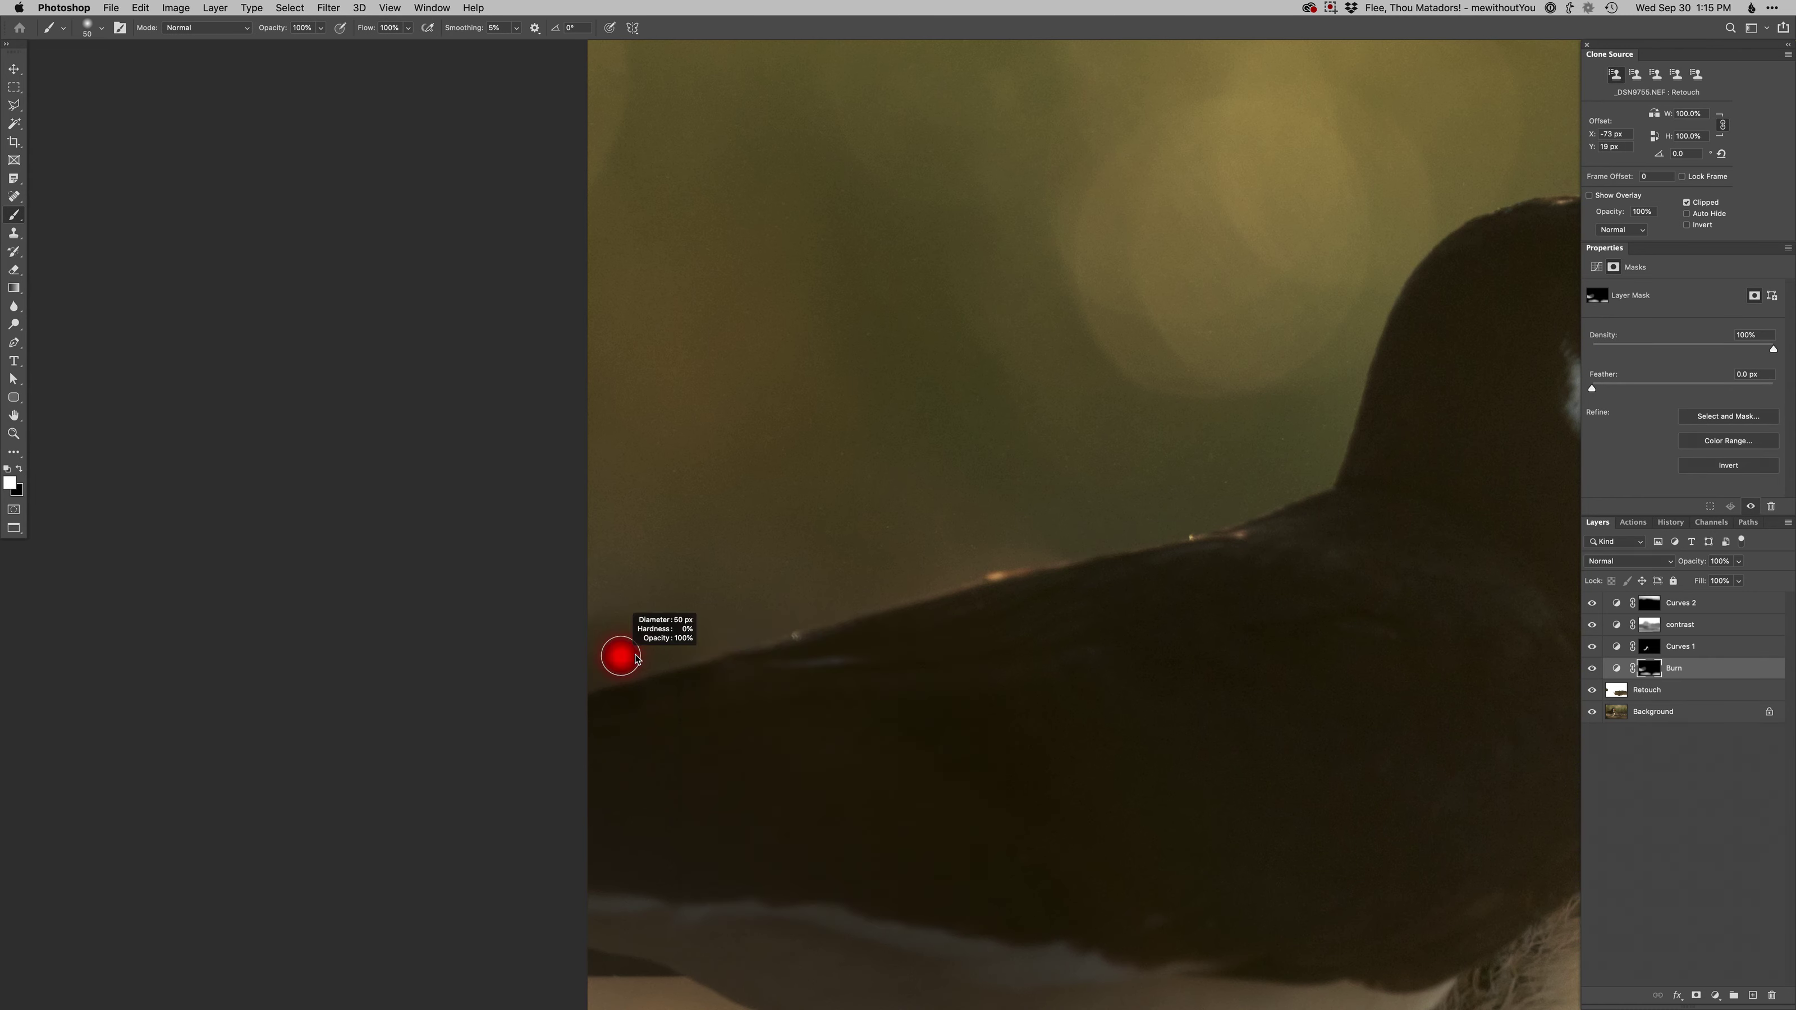
pyautogui.press('x')
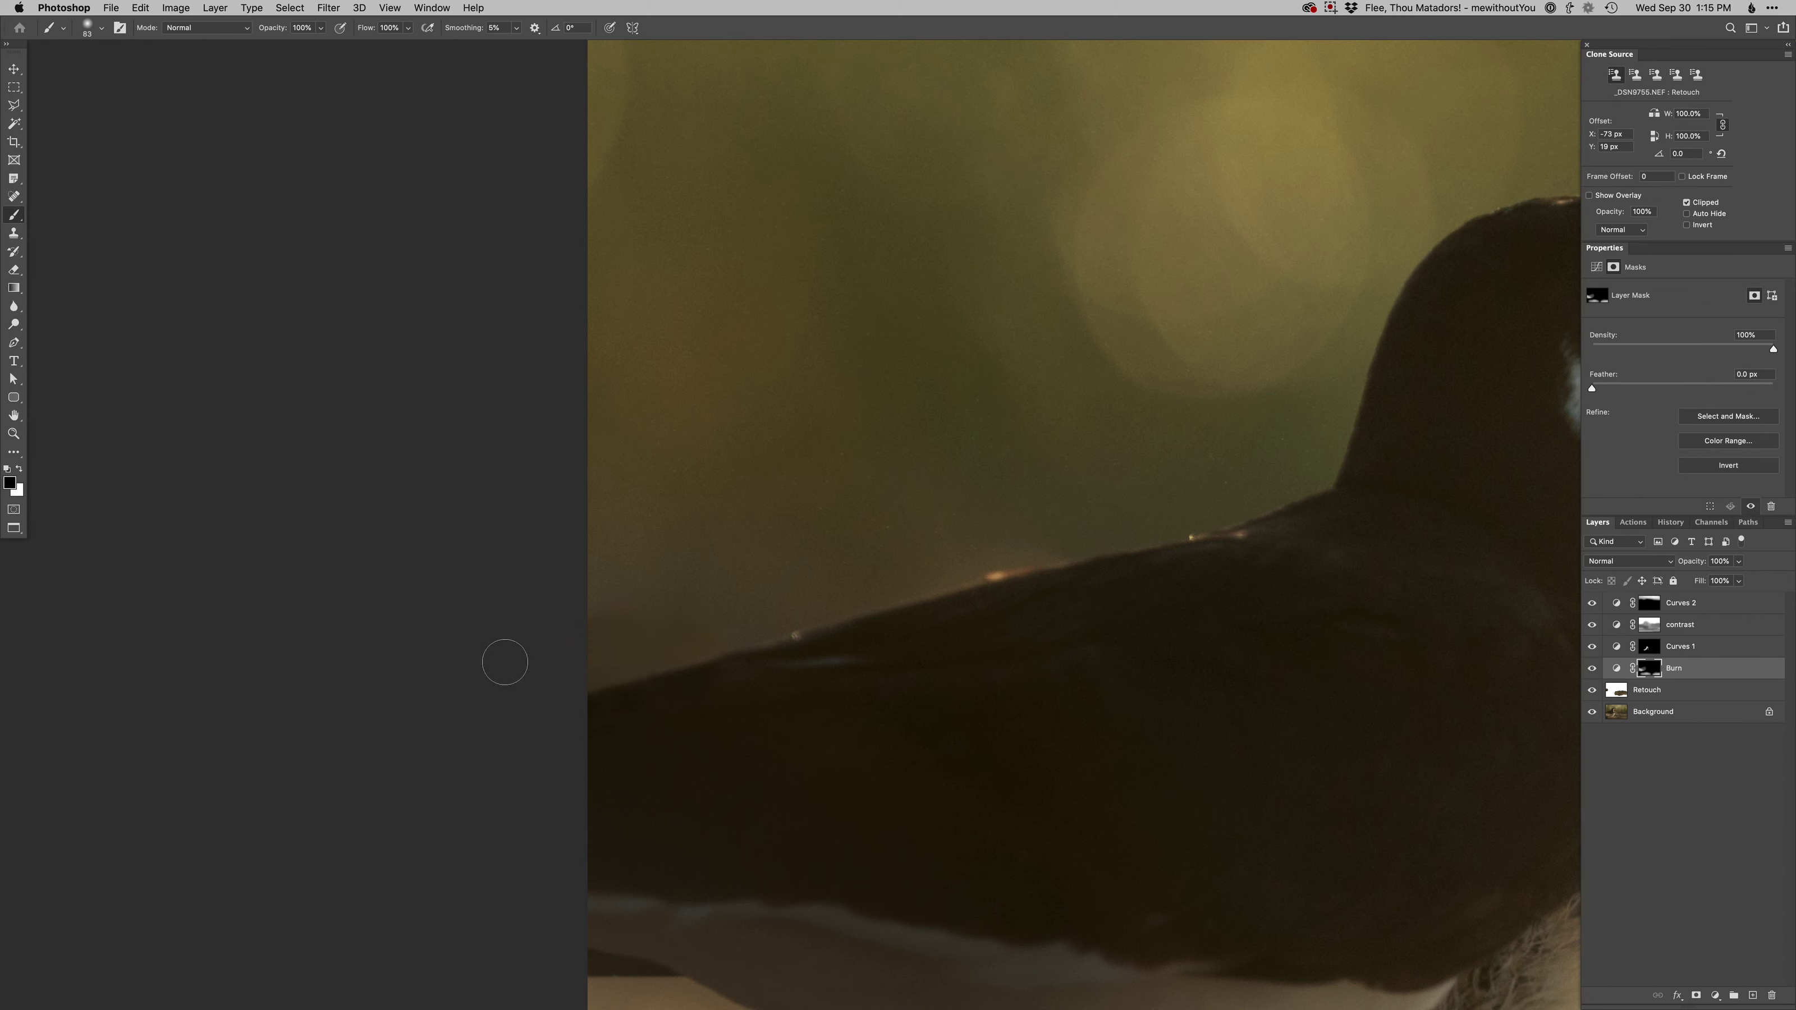
pyautogui.press(']')
pyautogui.press(']')
pyautogui.press(']')
pyautogui.press(']')
pyautogui.press('super+0')
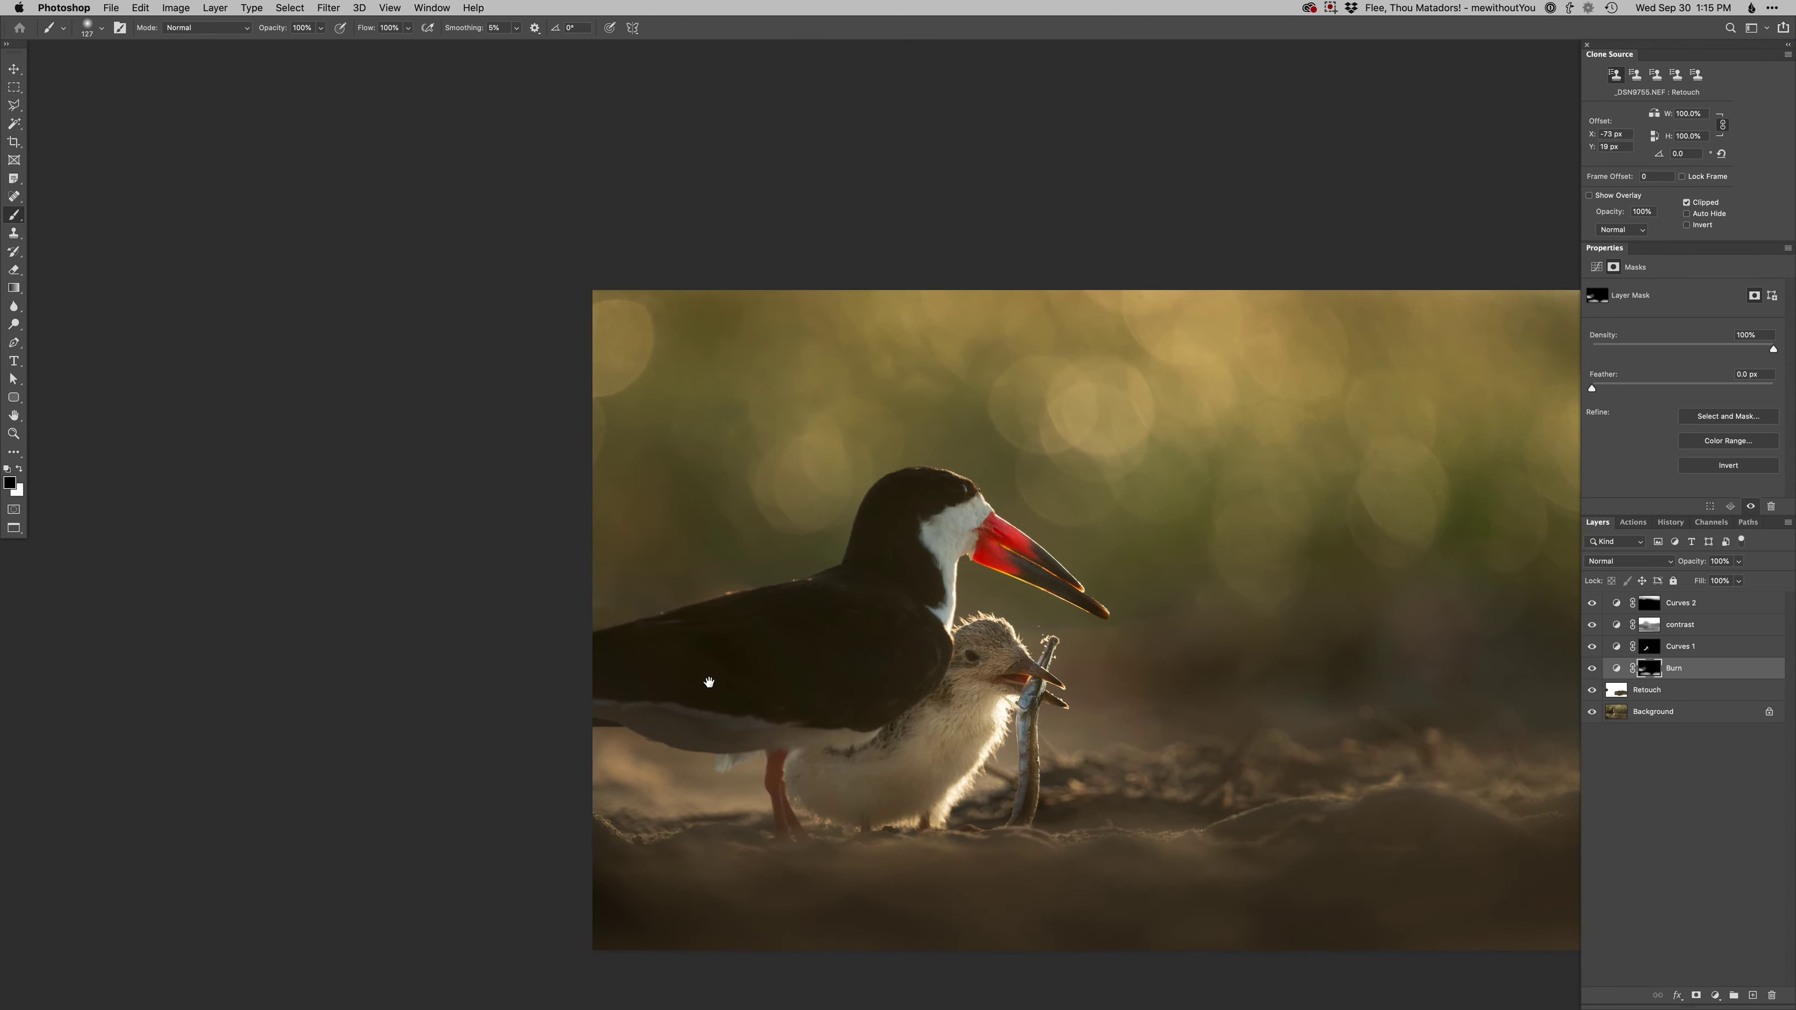
# Clone out the bright highlights along the adult bird's back edge near the tail on the Retouch layer
pyautogui.click(1621, 689)
pyautogui.press('s')
pyautogui.click(606, 613)
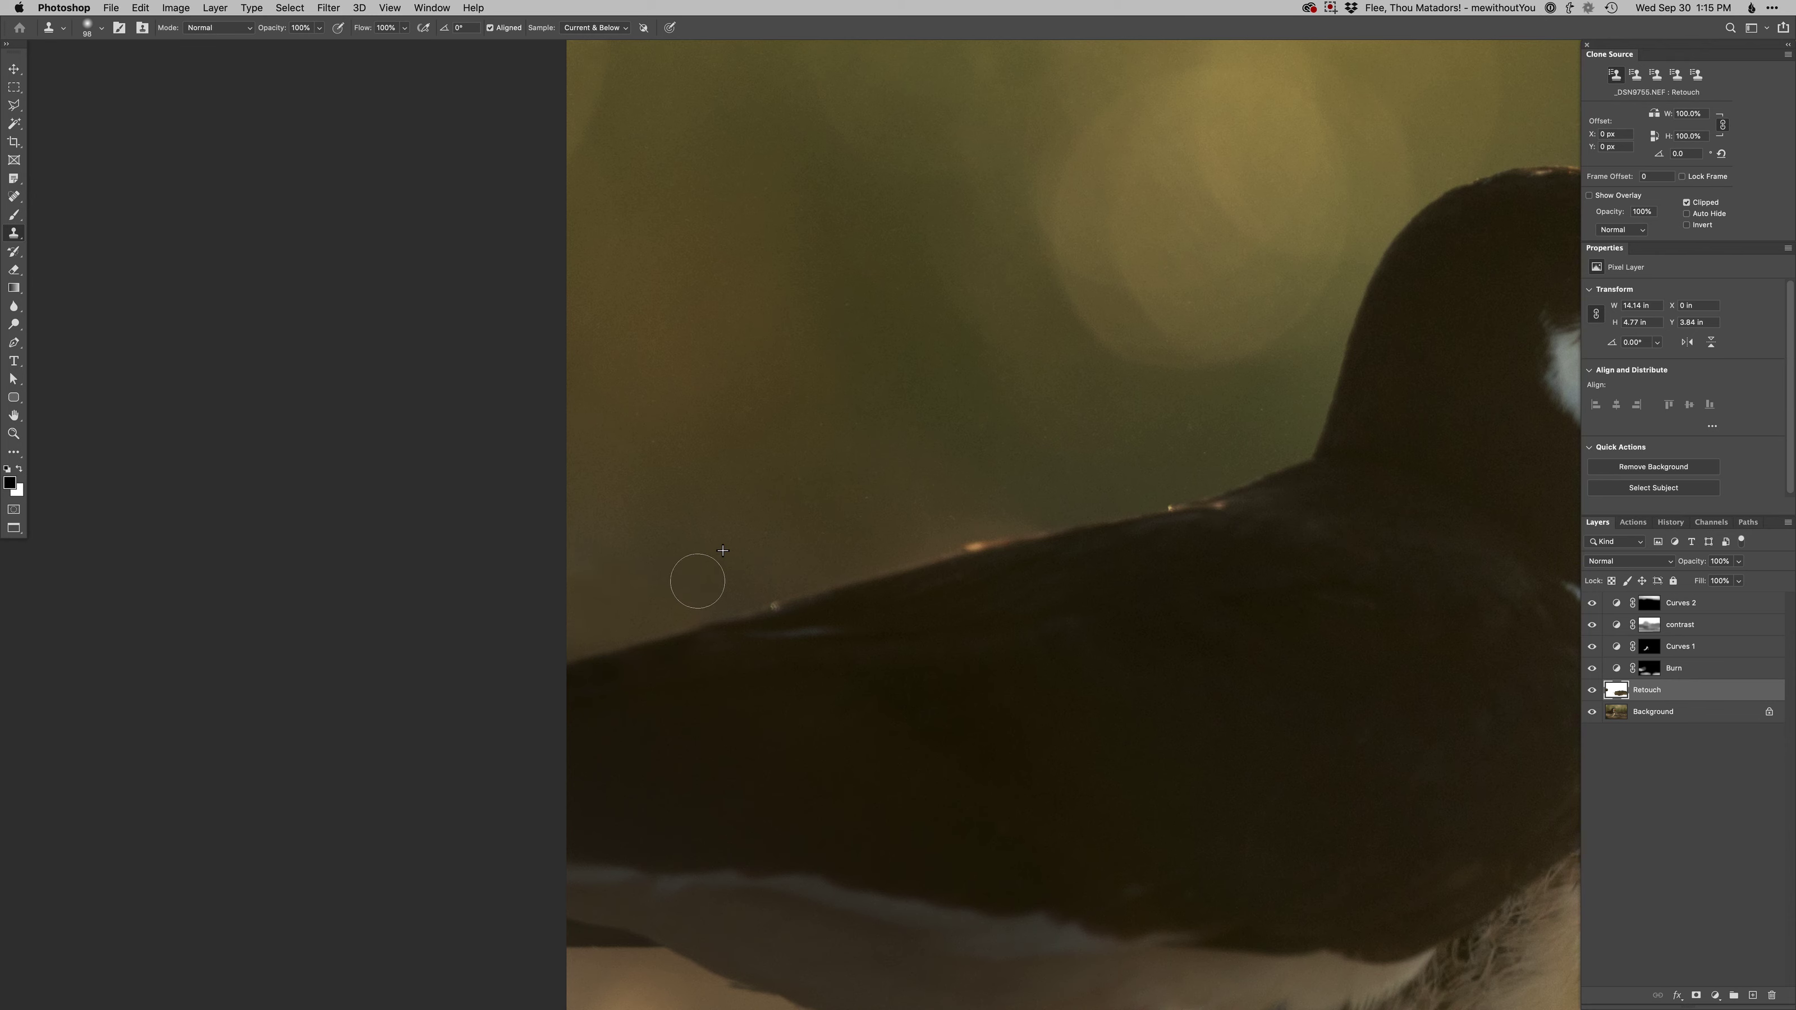
pyautogui.keyDown('alt'); pyautogui.click(929, 659); pyautogui.keyUp('alt')
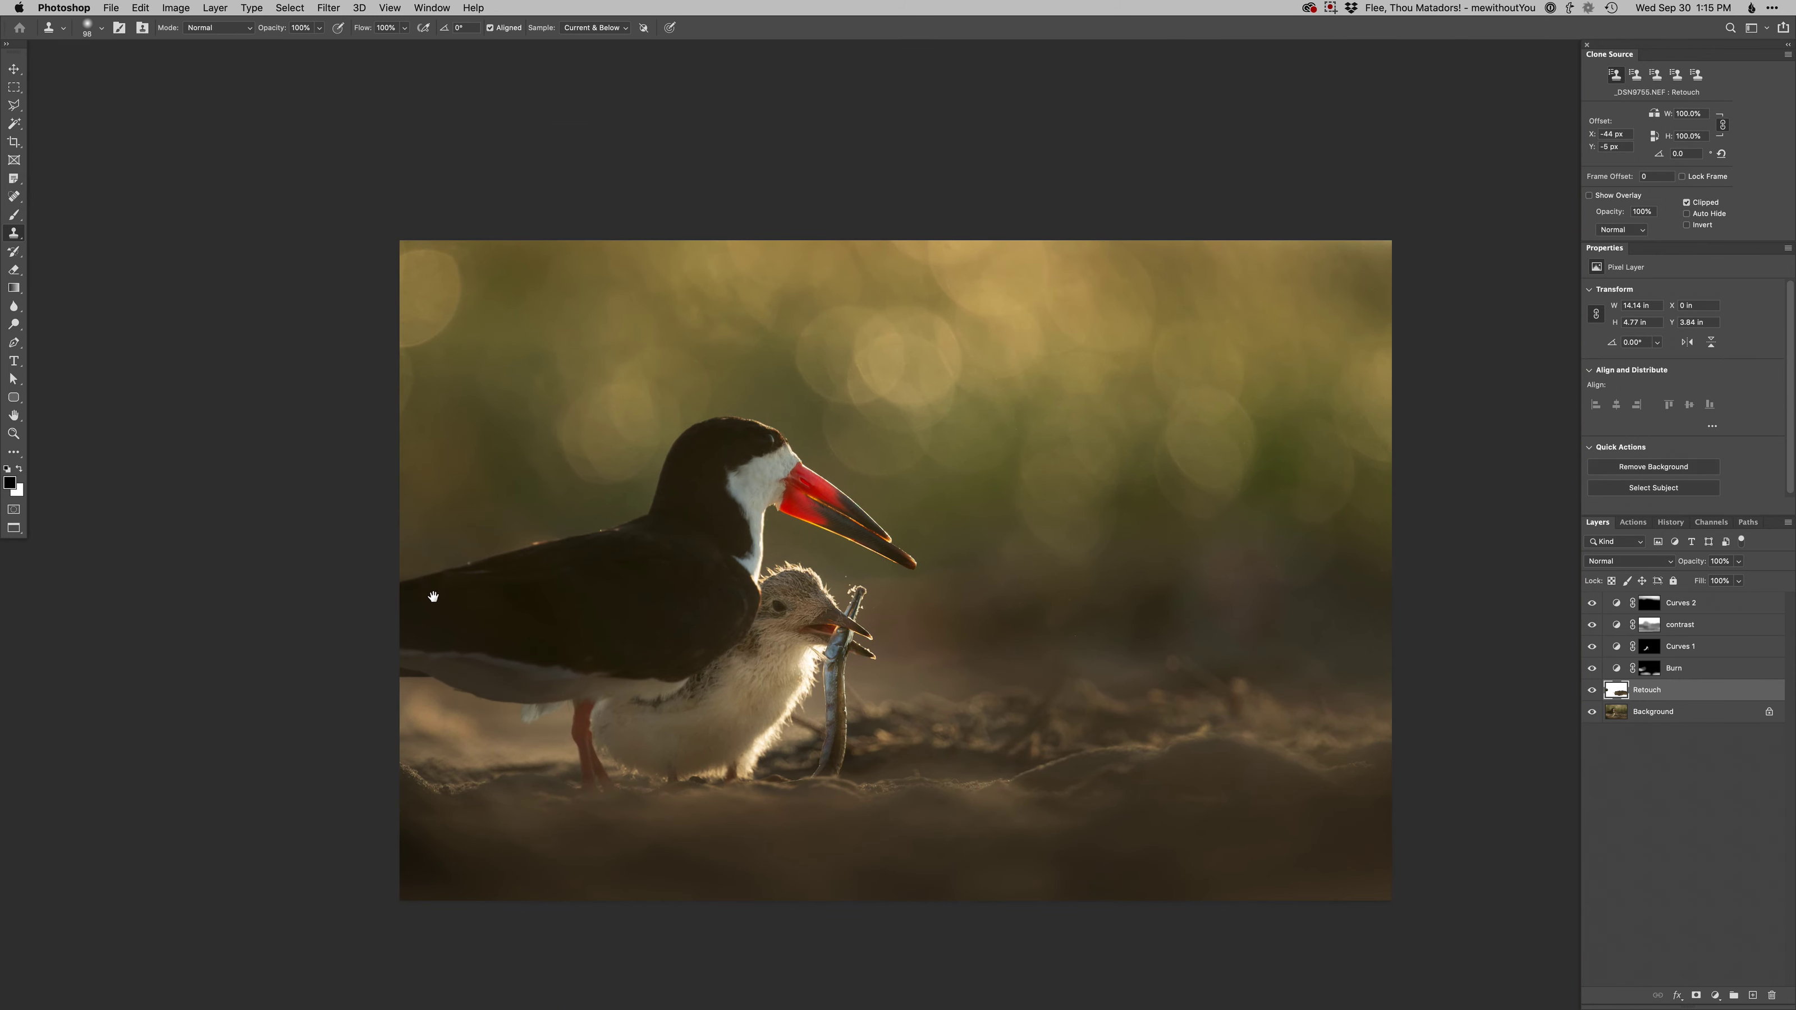
# Add a Dodge Curves layer with a black mask above Curves 2 and choose a soft round brush of about 14 px
pyautogui.click(1619, 603)
pyautogui.press('F2')
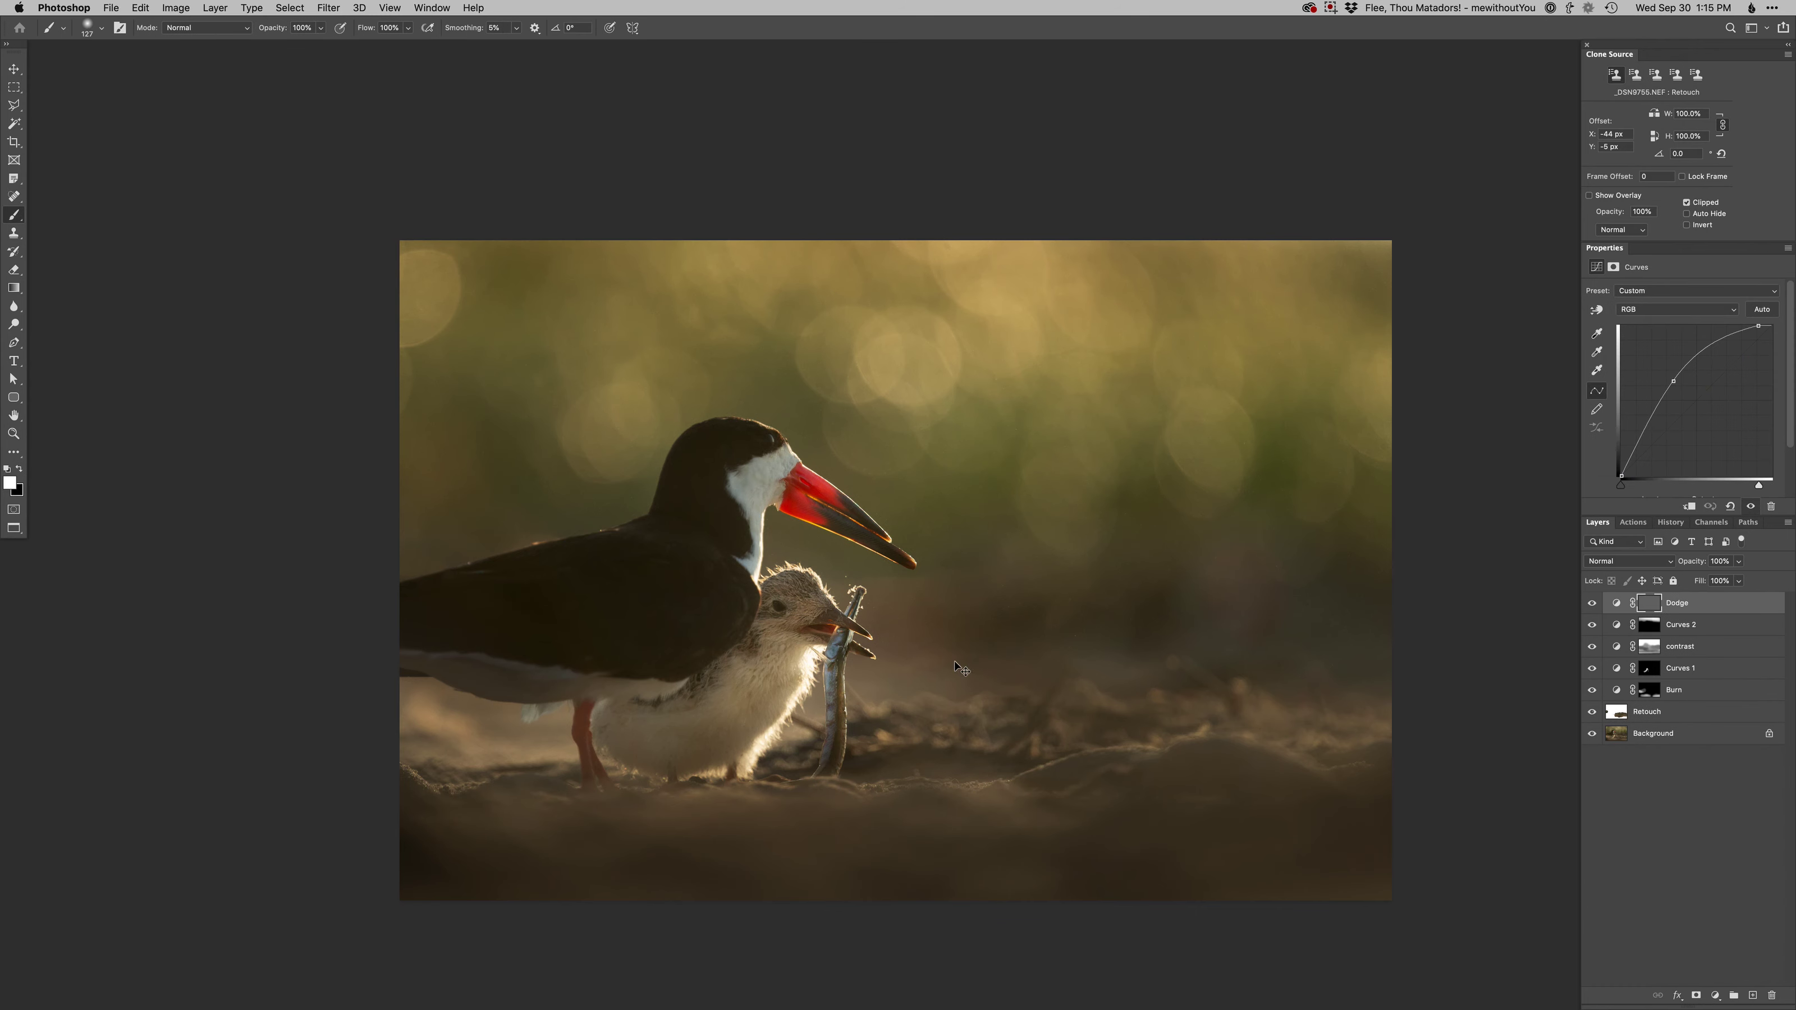
pyautogui.keyDown('super'); pyautogui.click(773, 609); pyautogui.keyUp('super')
pyautogui.rightClick(805, 594)
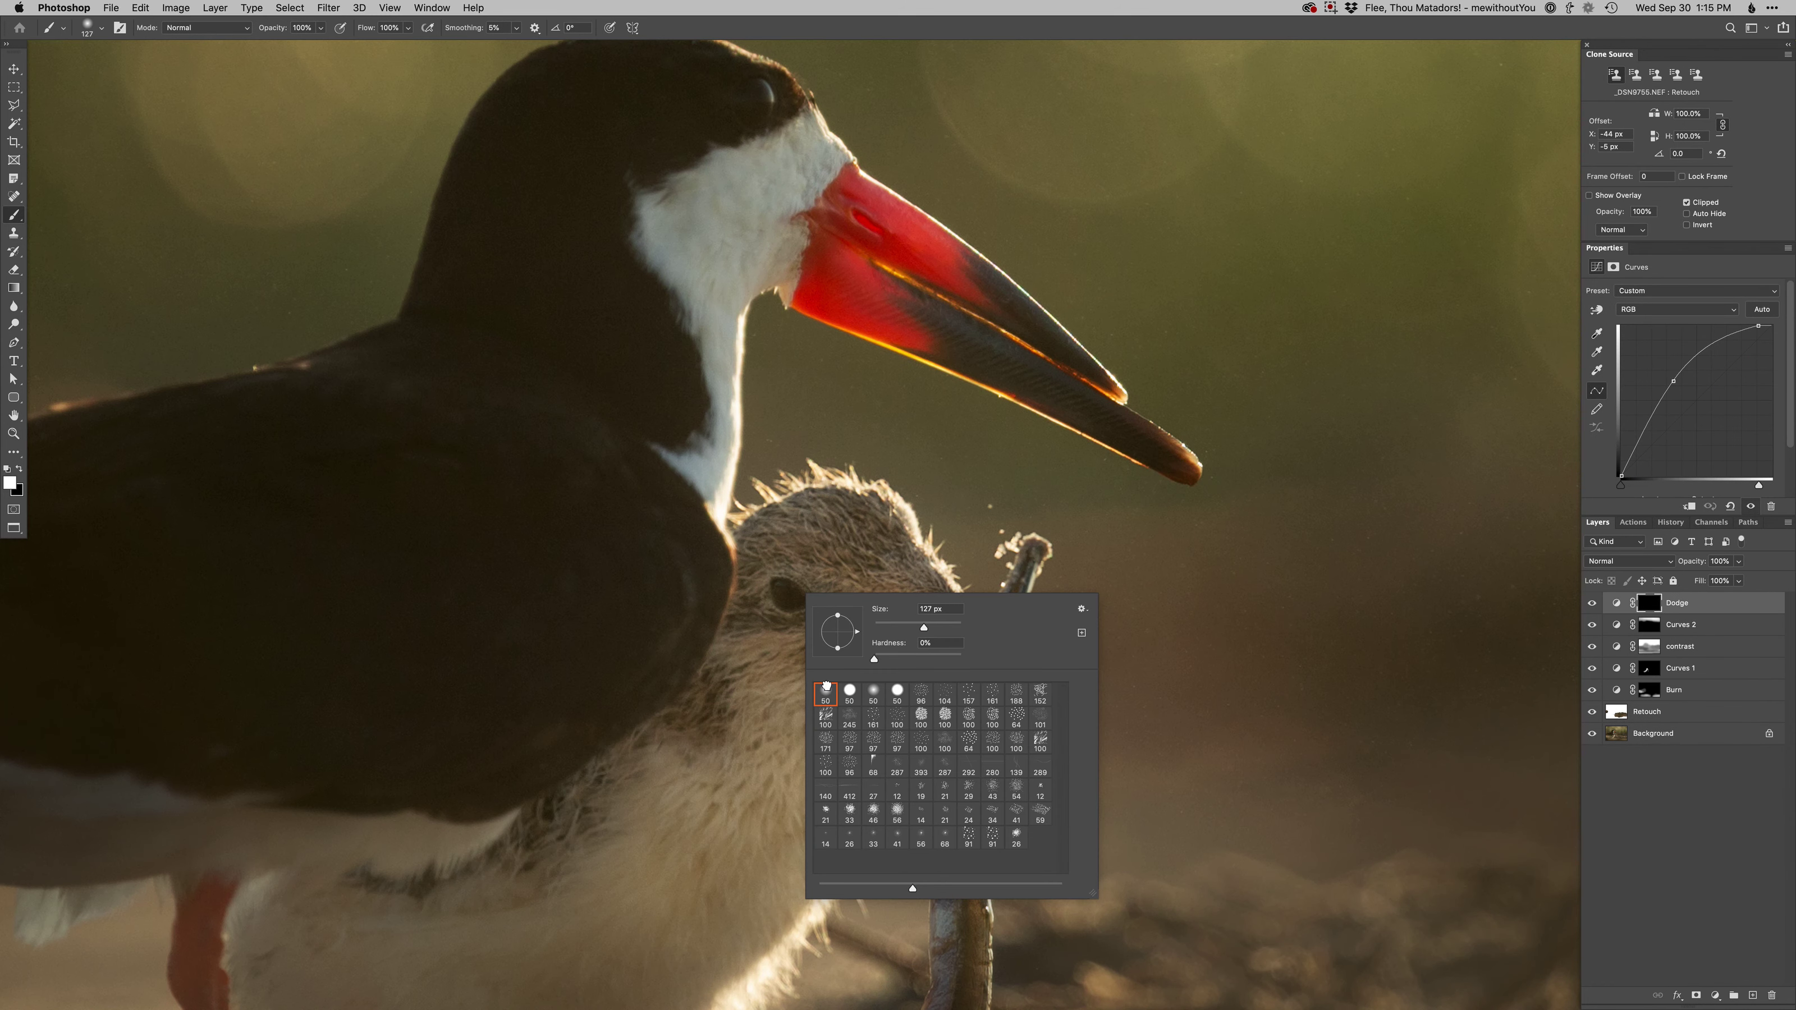
pyautogui.doubleClick(823, 684)
pyautogui.keyDown('ctrl'); pyautogui.keyDown('alt'); pyautogui.moveTo(783, 592); pyautogui.dragTo(757, 596); pyautogui.keyUp('alt'); pyautogui.keyUp('ctrl')
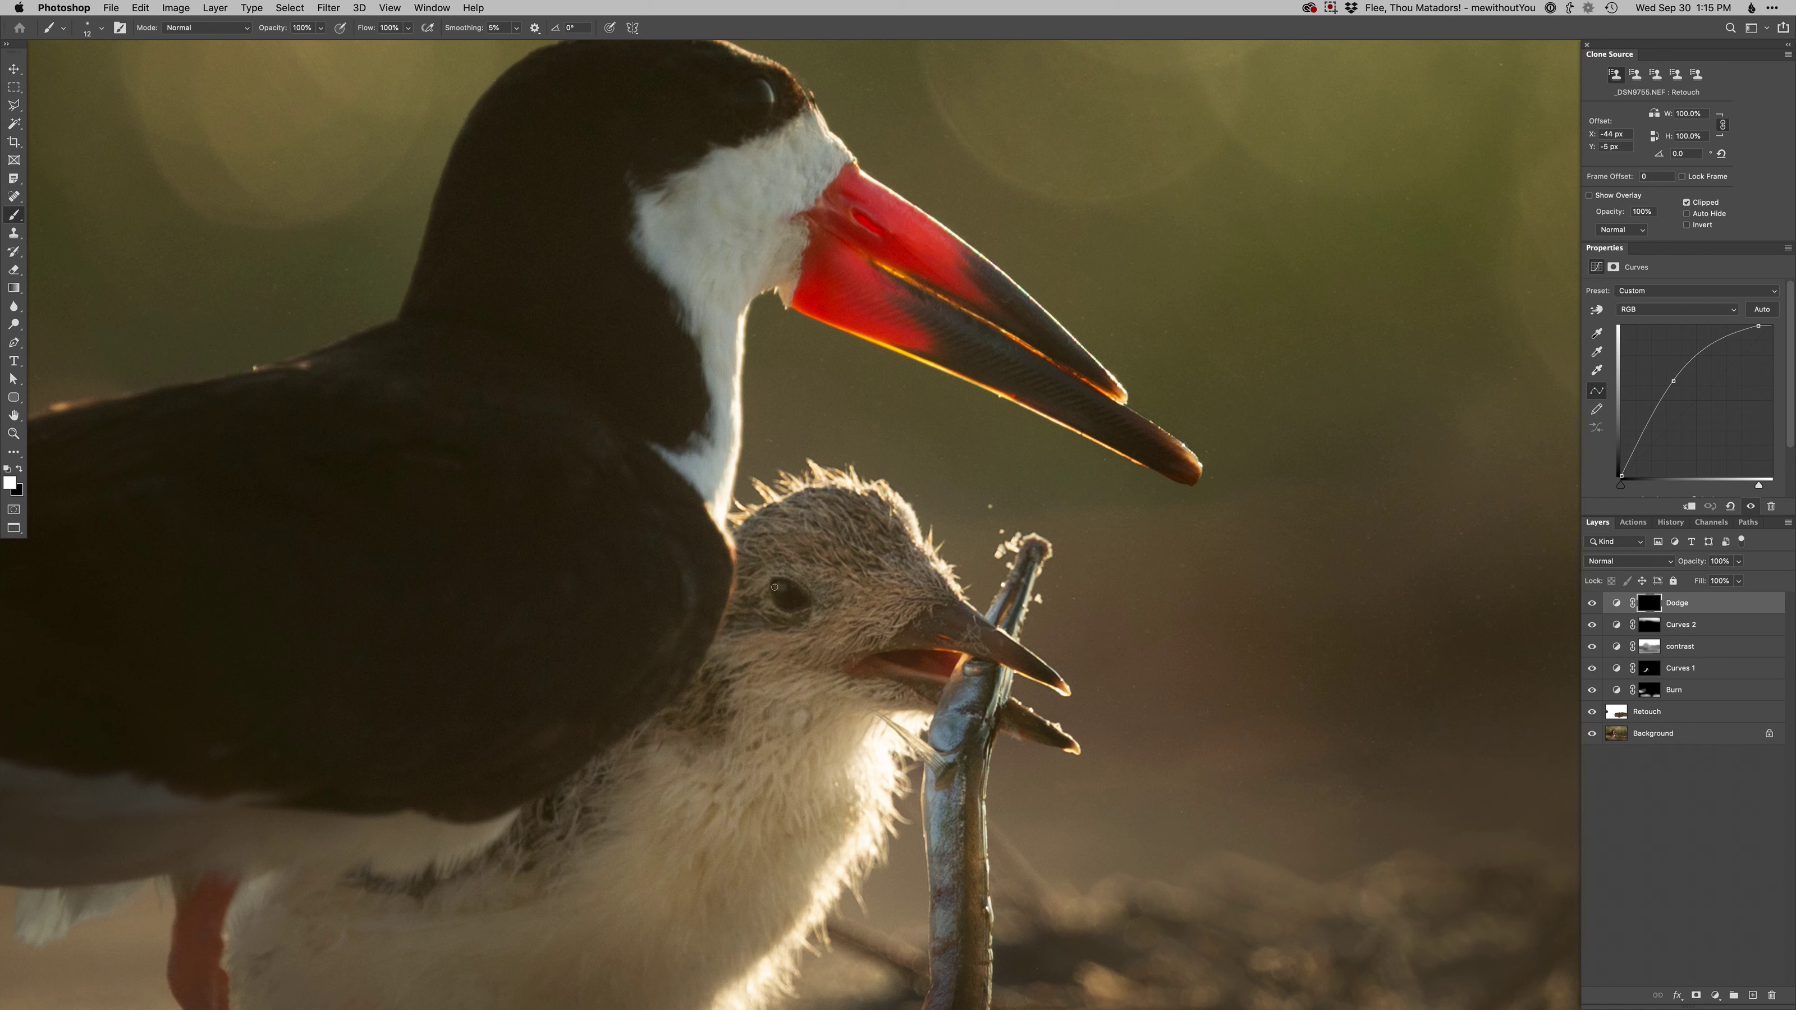
pyautogui.press('super+z')
pyautogui.rightClick(792, 595)
pyautogui.doubleClick(817, 701)
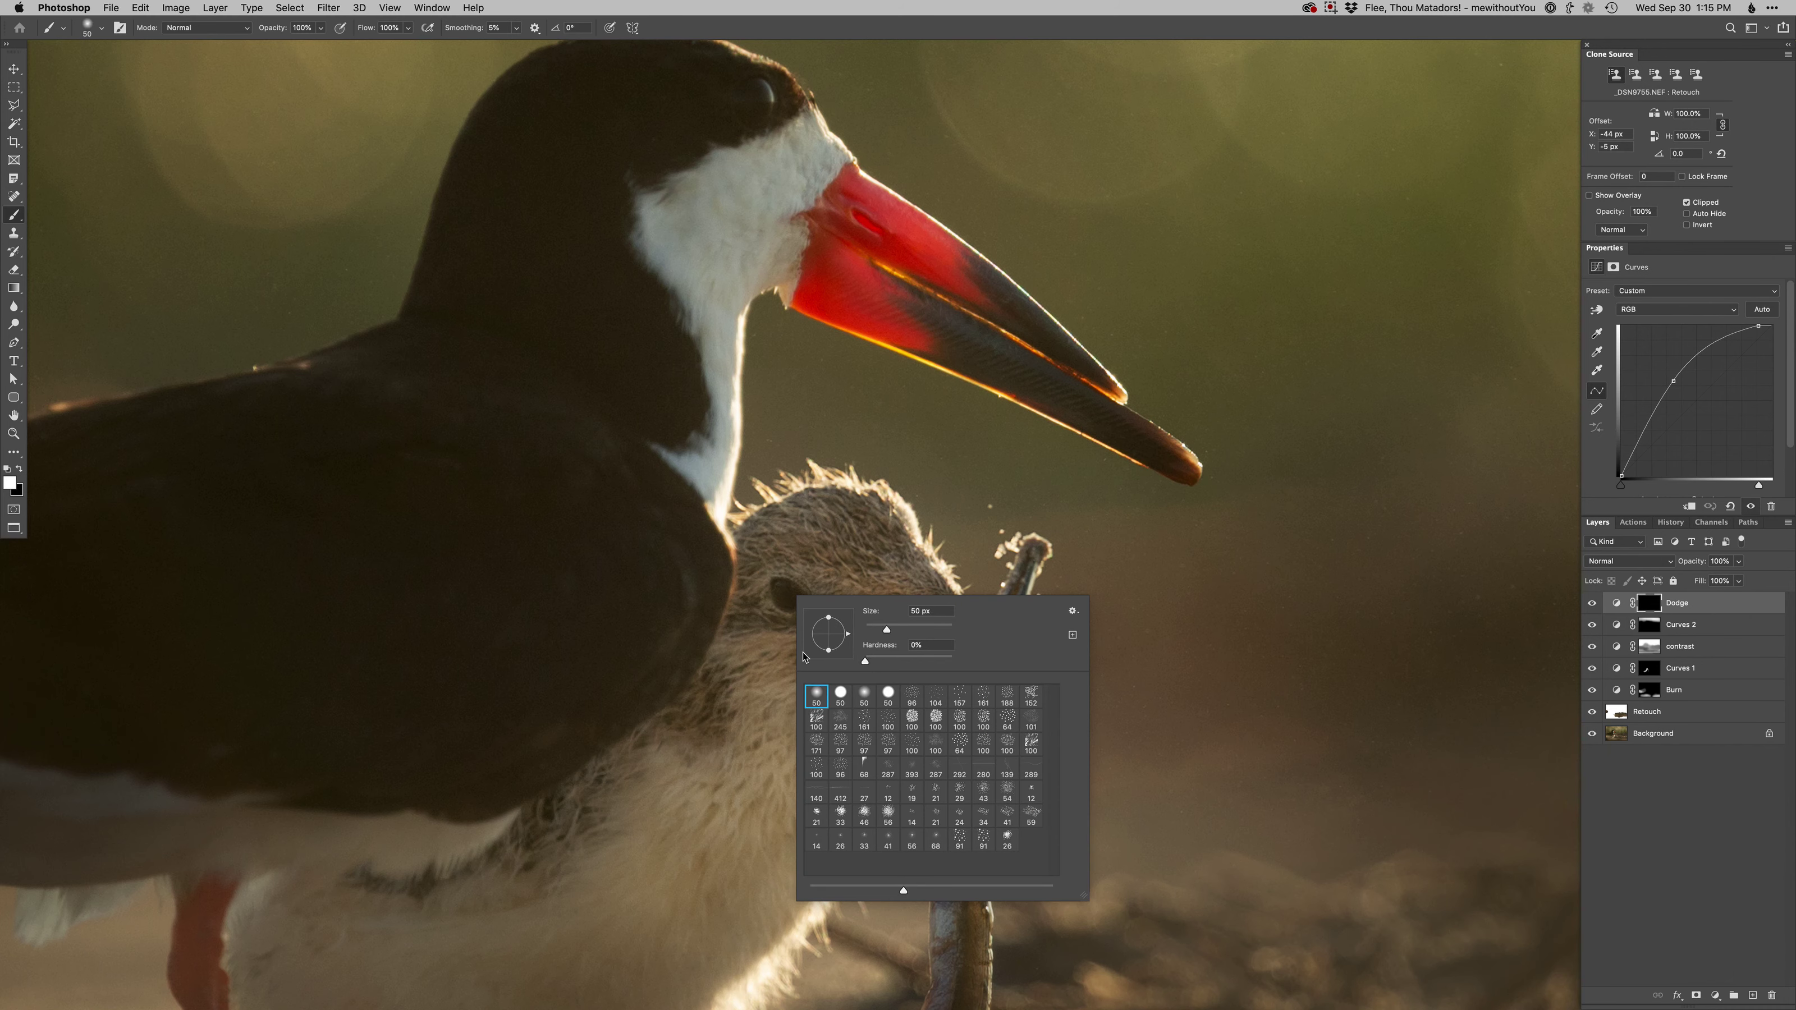
pyautogui.keyDown('ctrl'); pyautogui.keyDown('alt'); pyautogui.moveTo(787, 603); pyautogui.dragTo(781, 588); pyautogui.keyUp('alt'); pyautogui.keyUp('ctrl')
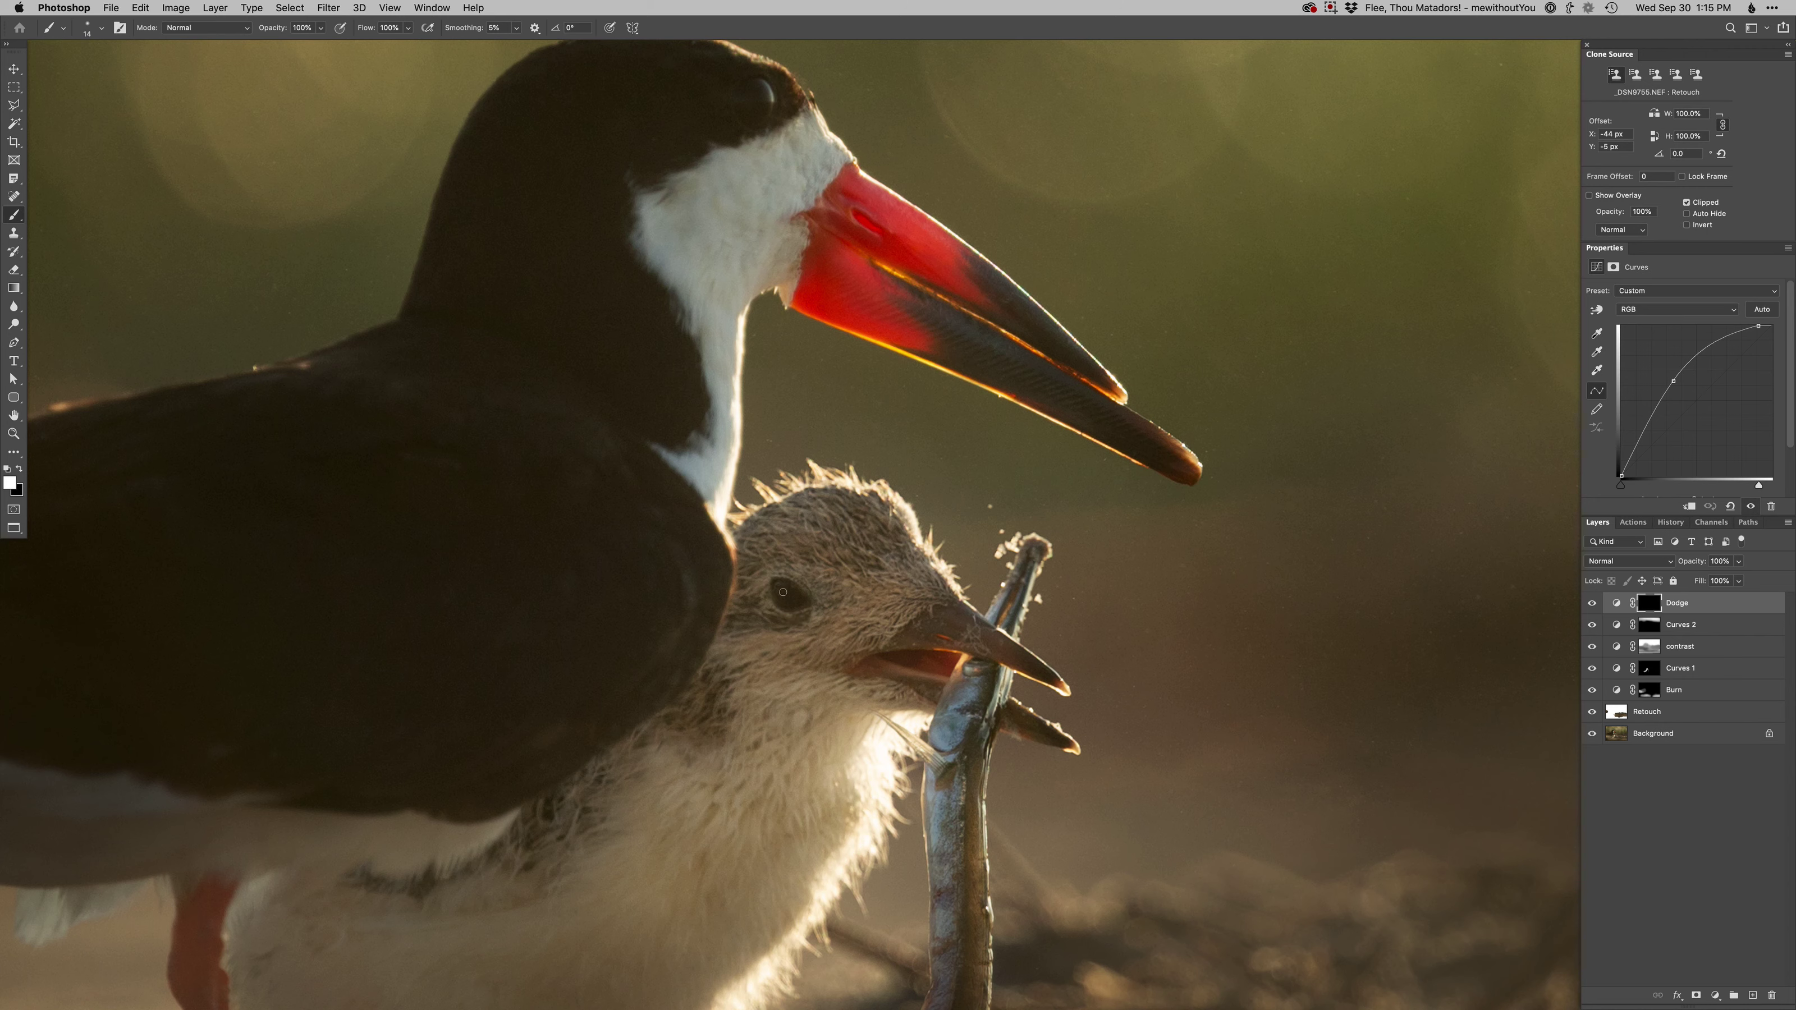
# Paint on the Dodge mask with the small brush to brighten the eyes of the chick and the adult bird
pyautogui.press('x')
pyautogui.press('x')
pyautogui.press('x')
pyautogui.scroll(5, 782, 370)
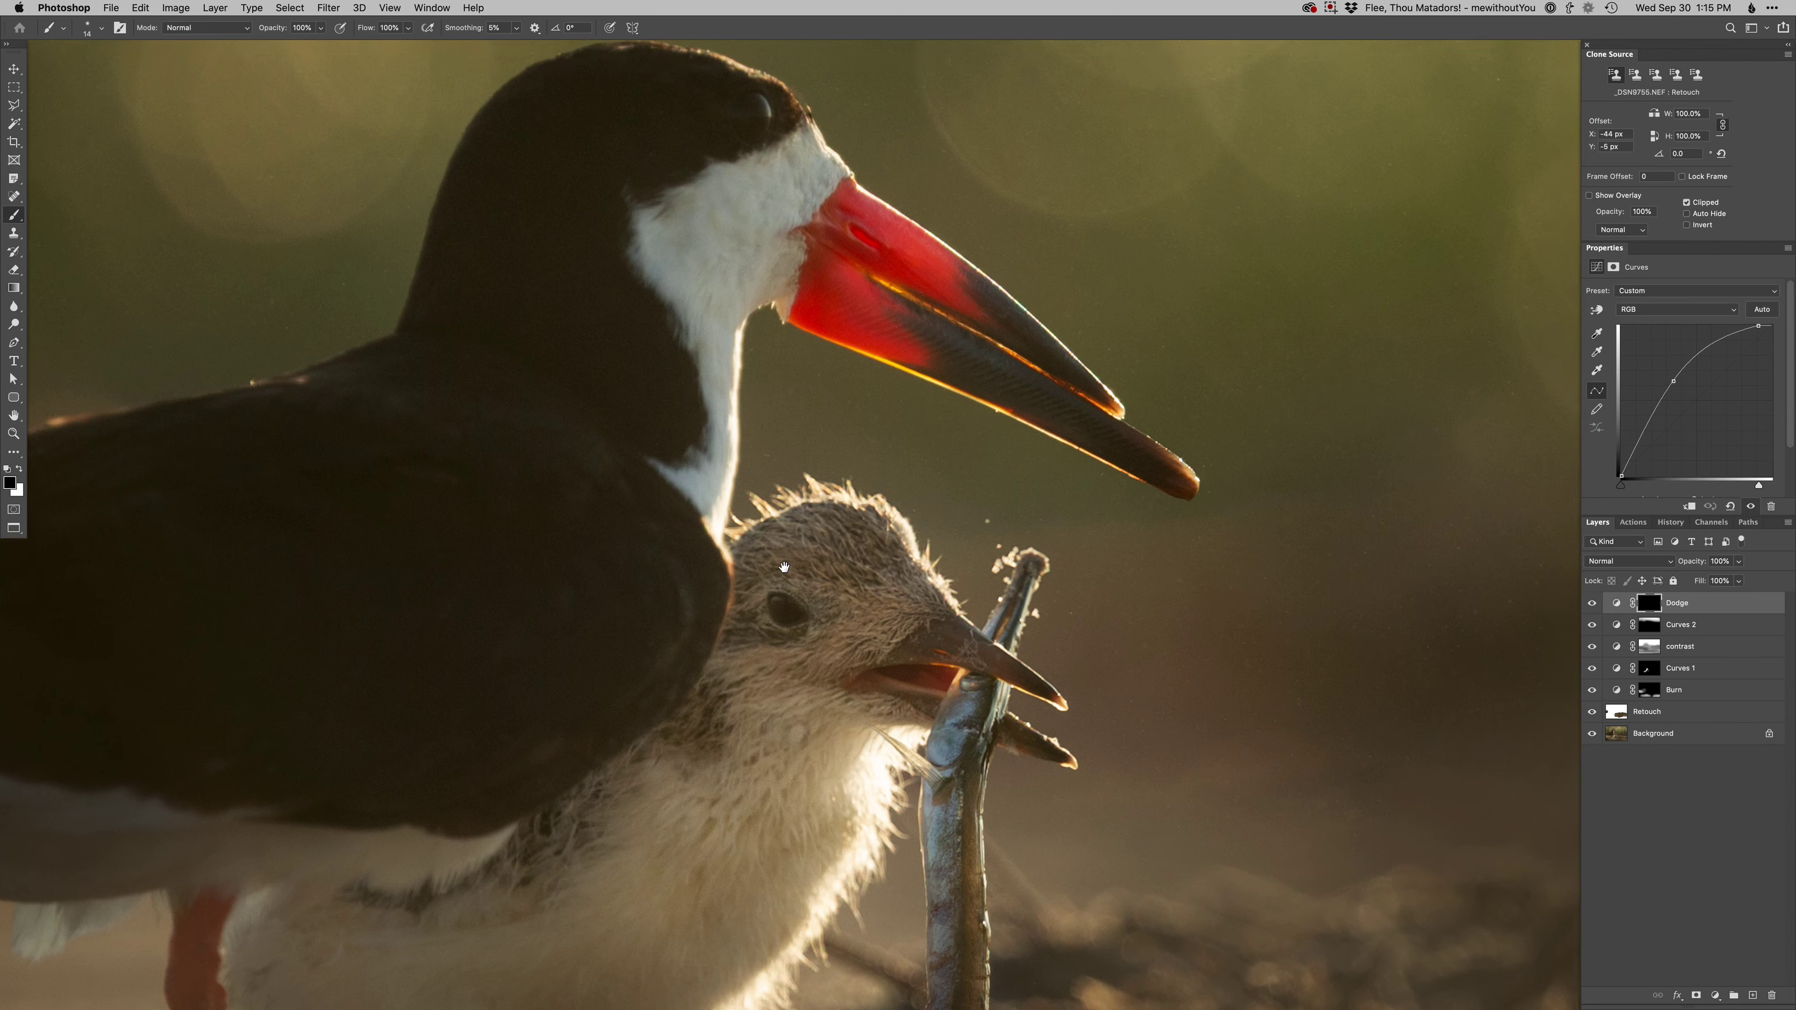
pyautogui.press('x')
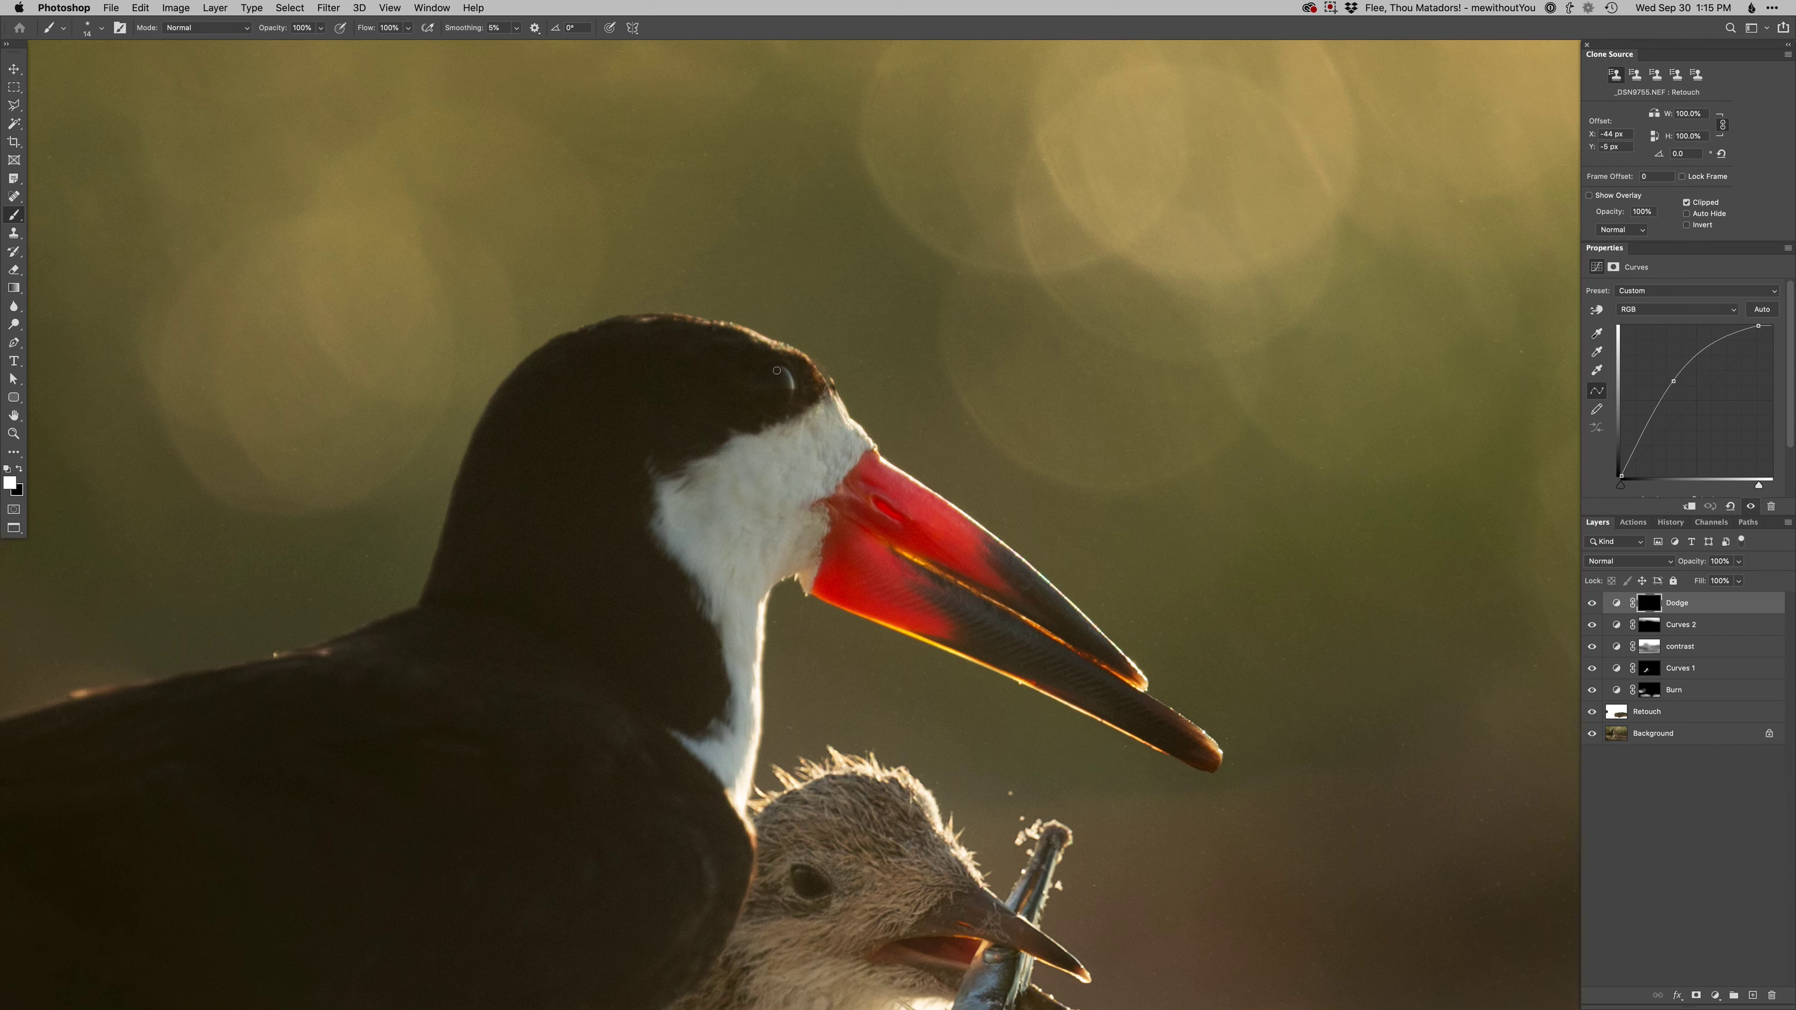
pyautogui.moveTo(782, 371); pyautogui.dragTo(790, 388)
pyautogui.press('x')
pyautogui.scroll(-3, 787, 428)
pyautogui.moveTo(847, 624); pyautogui.dragTo(821, 590)
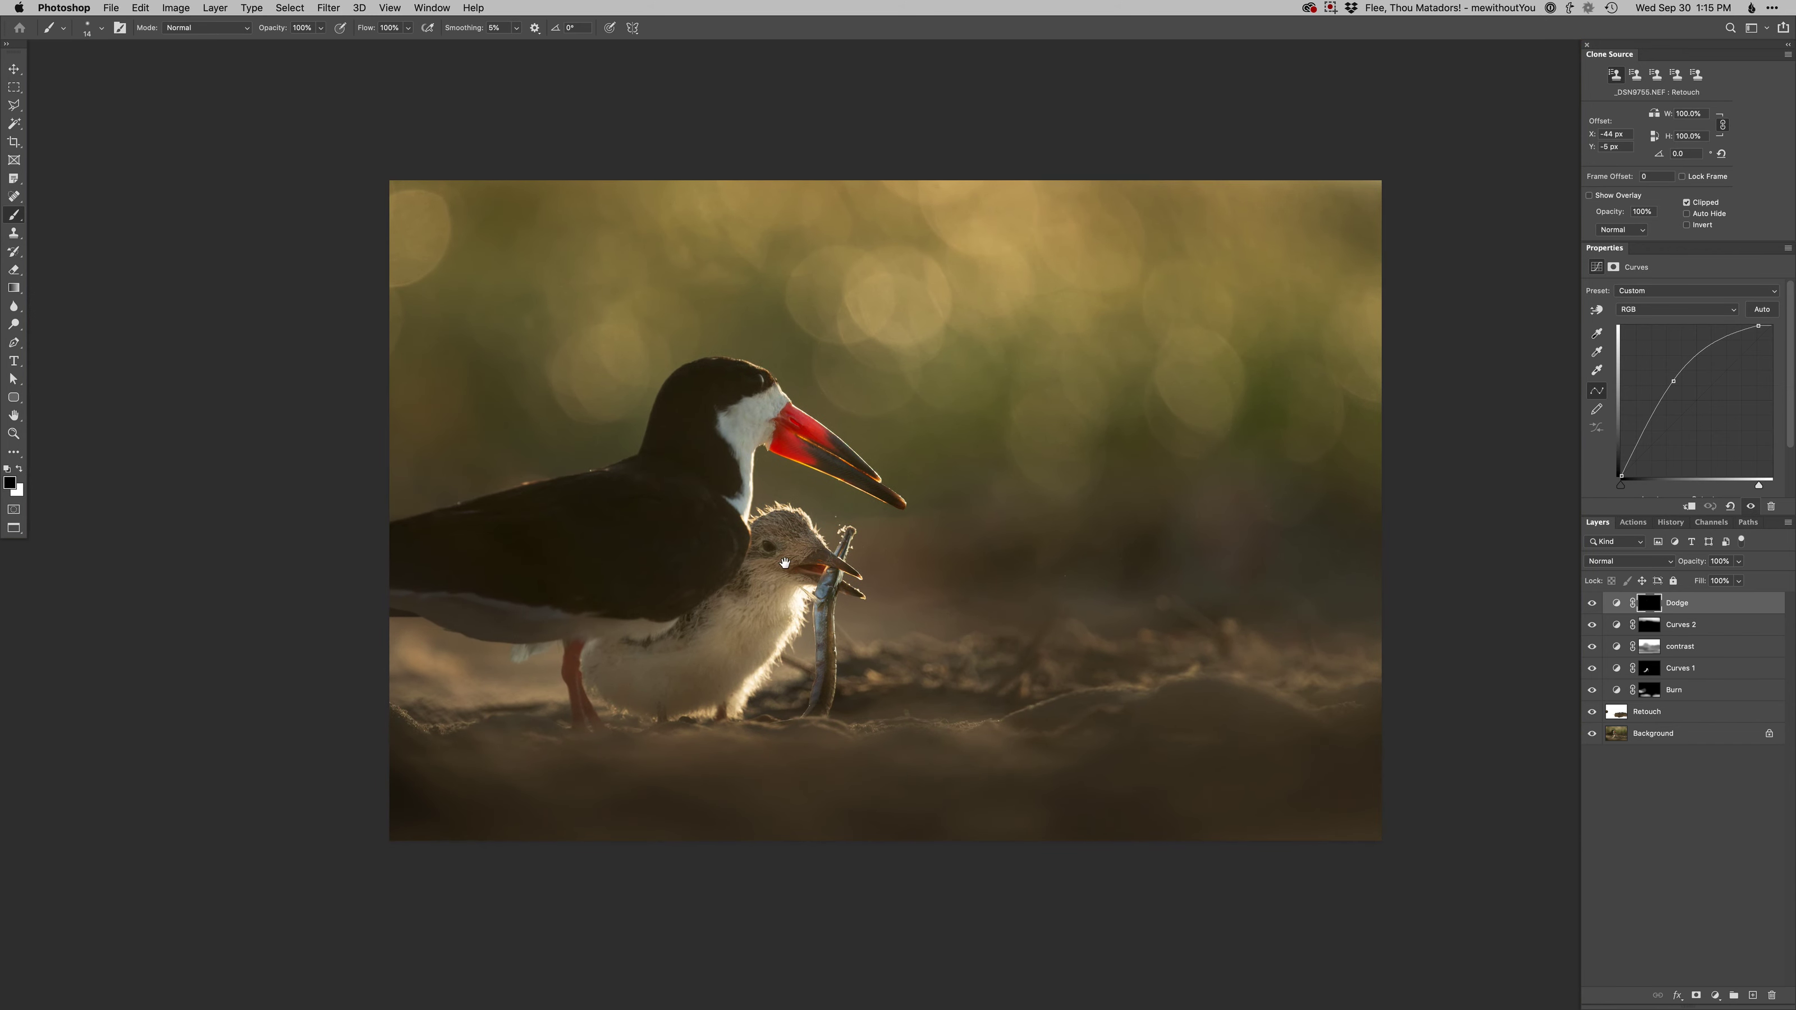
# Add a Hue/Saturation layer, invert its mask and paint it in over the chick's body with a soft brush
pyautogui.press('ctrl+super+u')
pyautogui.press('Return')
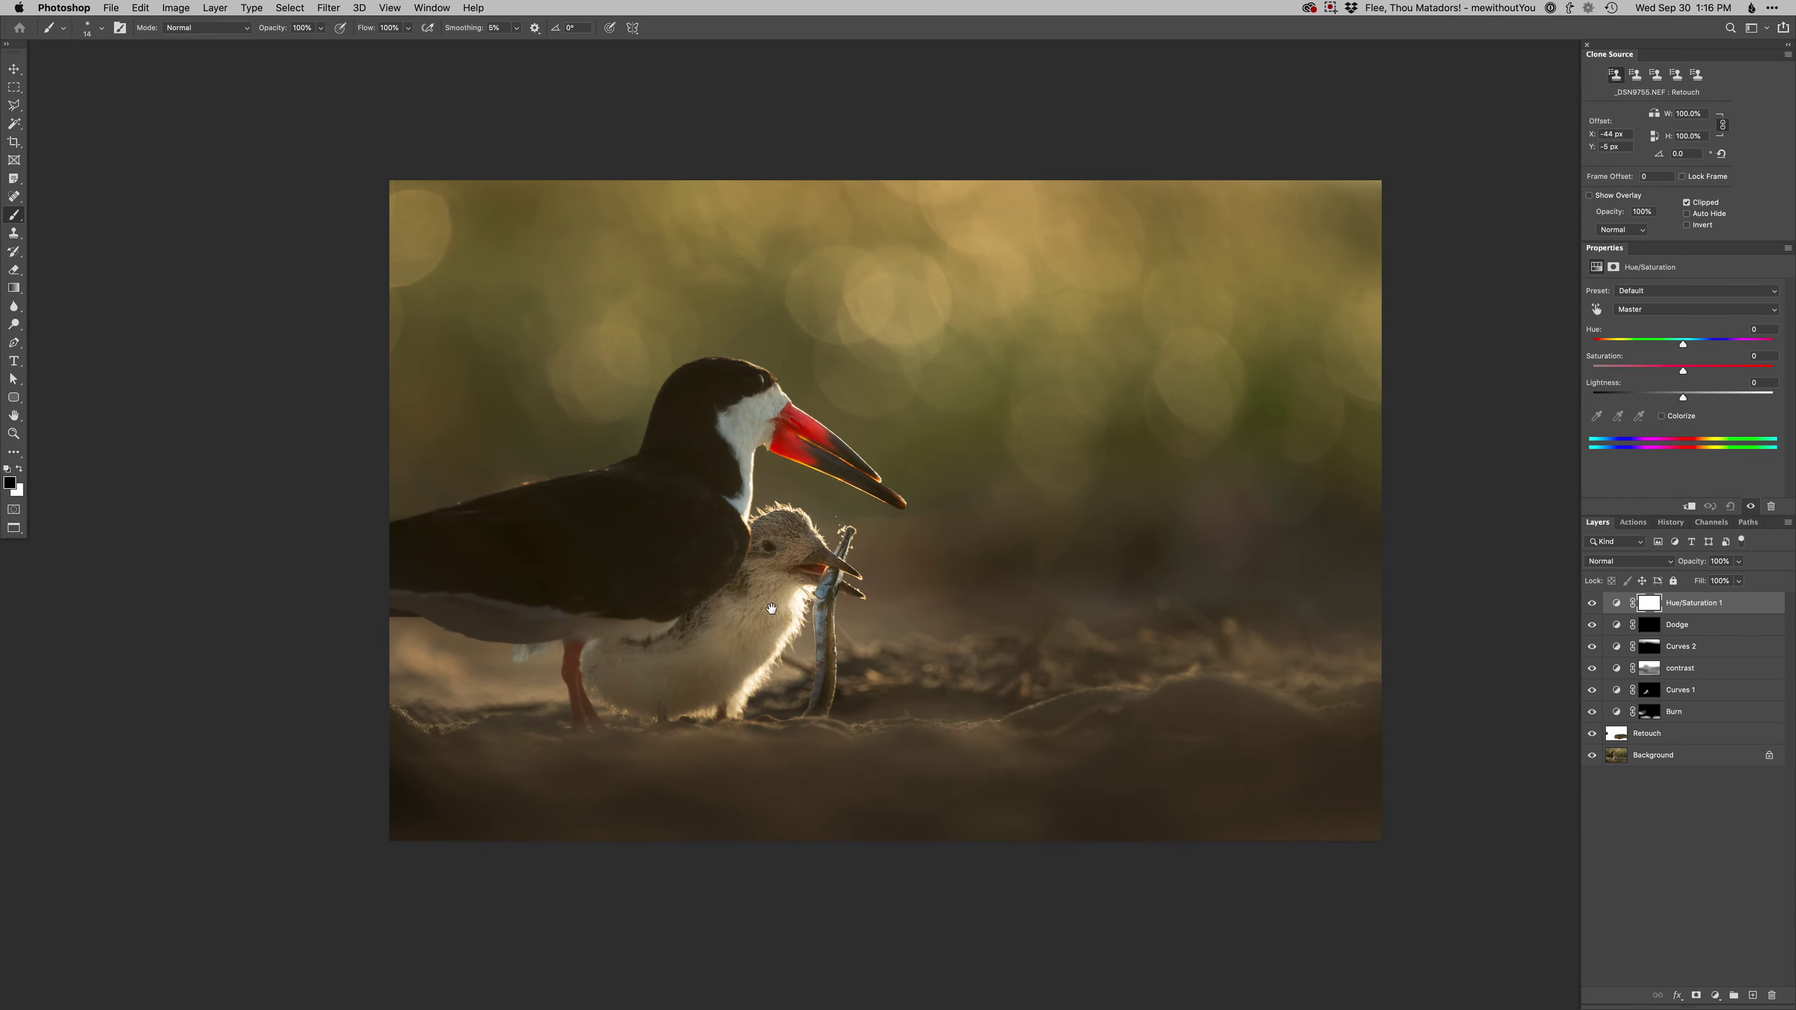
pyautogui.hotkey('alt', '3')
pyautogui.hotkey('ctrl', 'i')
pyautogui.rightClick(796, 595)
pyautogui.doubleClick(819, 693)
pyautogui.press('x')
pyautogui.moveTo(723, 665); pyautogui.dragTo(680, 685)
# Add a second Hue/Saturation layer with saturation +14, invert its mask and paint it in across the background with a large soft brush
pyautogui.hotkey('ctrl', 'u')
pyautogui.press('Return')
pyautogui.moveTo(1683, 370); pyautogui.dragTo(1694, 370)
pyautogui.press('super+i')
pyautogui.moveTo(1192, 426); pyautogui.dragTo(1442, 429)
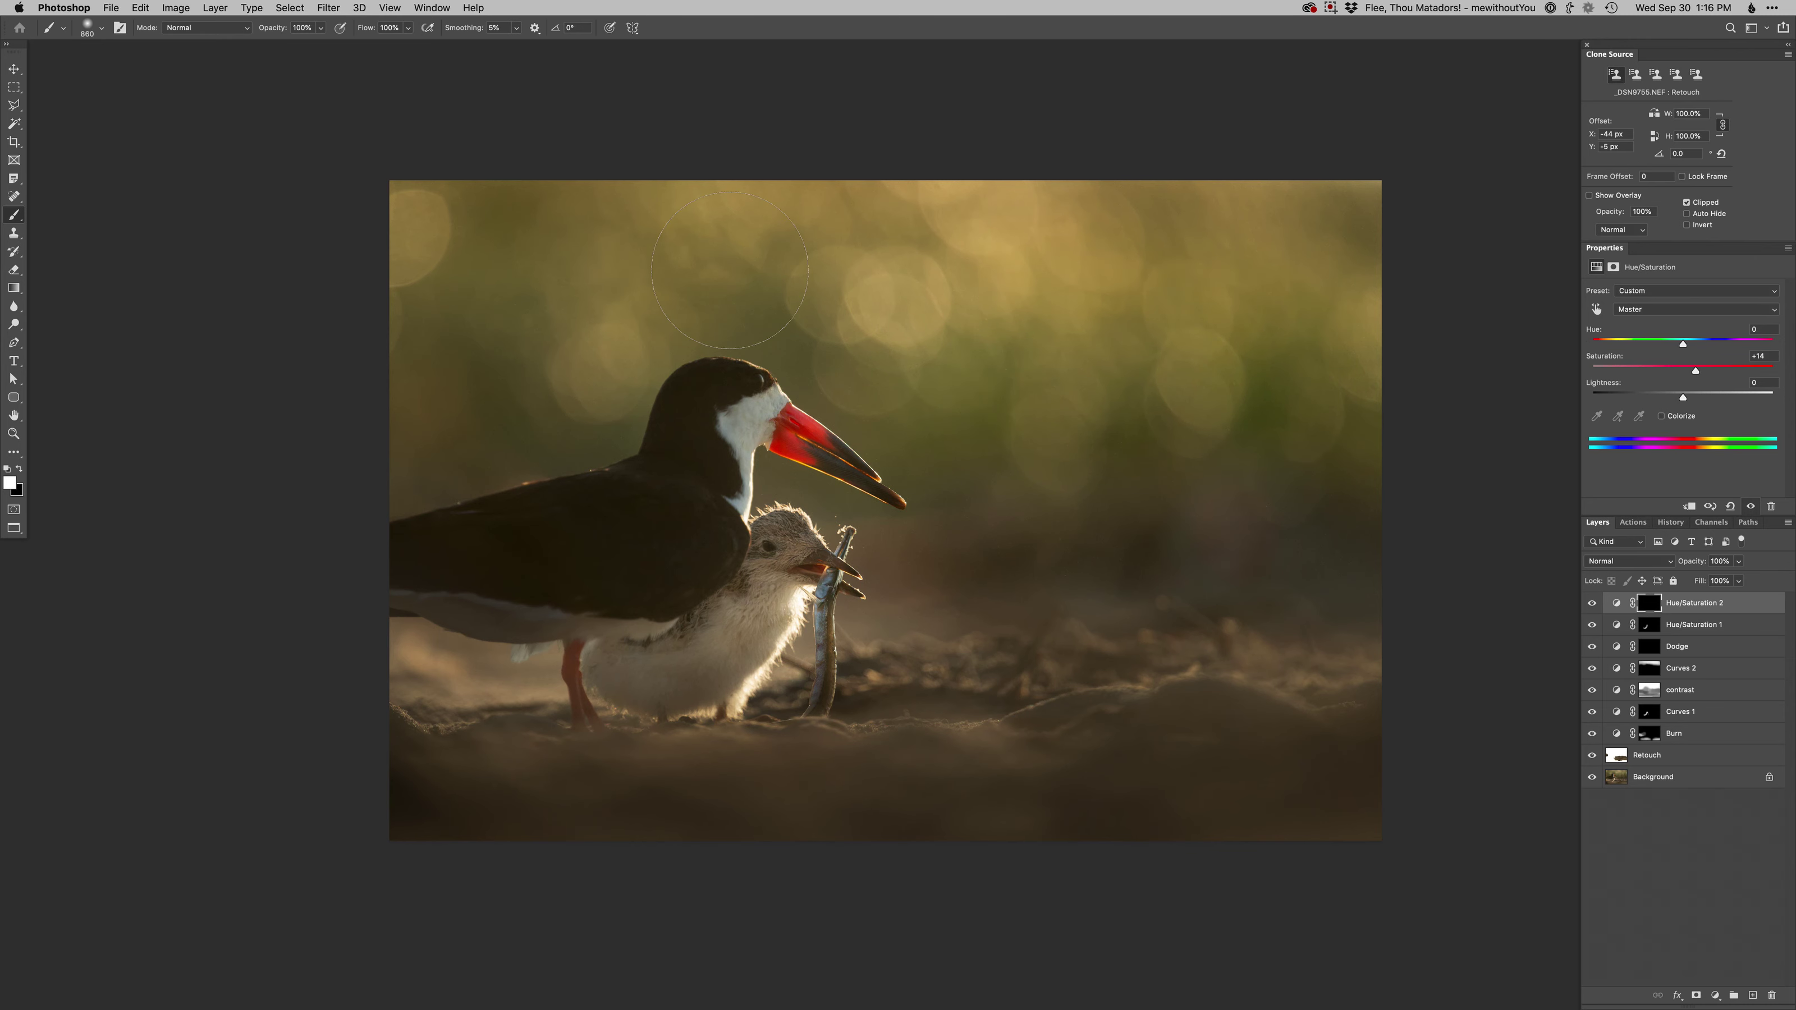
pyautogui.moveTo(425, 369)
pyautogui.mouseDown()
pyautogui.moveTo(884, 269)
pyautogui.moveTo(1244, 411)
pyautogui.mouseUp()
pyautogui.moveTo(1106, 578); pyautogui.dragTo(855, 597)
# Paint the saturation boost in along the chick's backlit breast with a smaller soft brush
pyautogui.keyDown('super'); pyautogui.click(795, 630); pyautogui.keyUp('super')
pyautogui.moveTo(800, 645); pyautogui.dragTo(751, 686)
pyautogui.moveTo(962, 698); pyautogui.dragTo(893, 696)
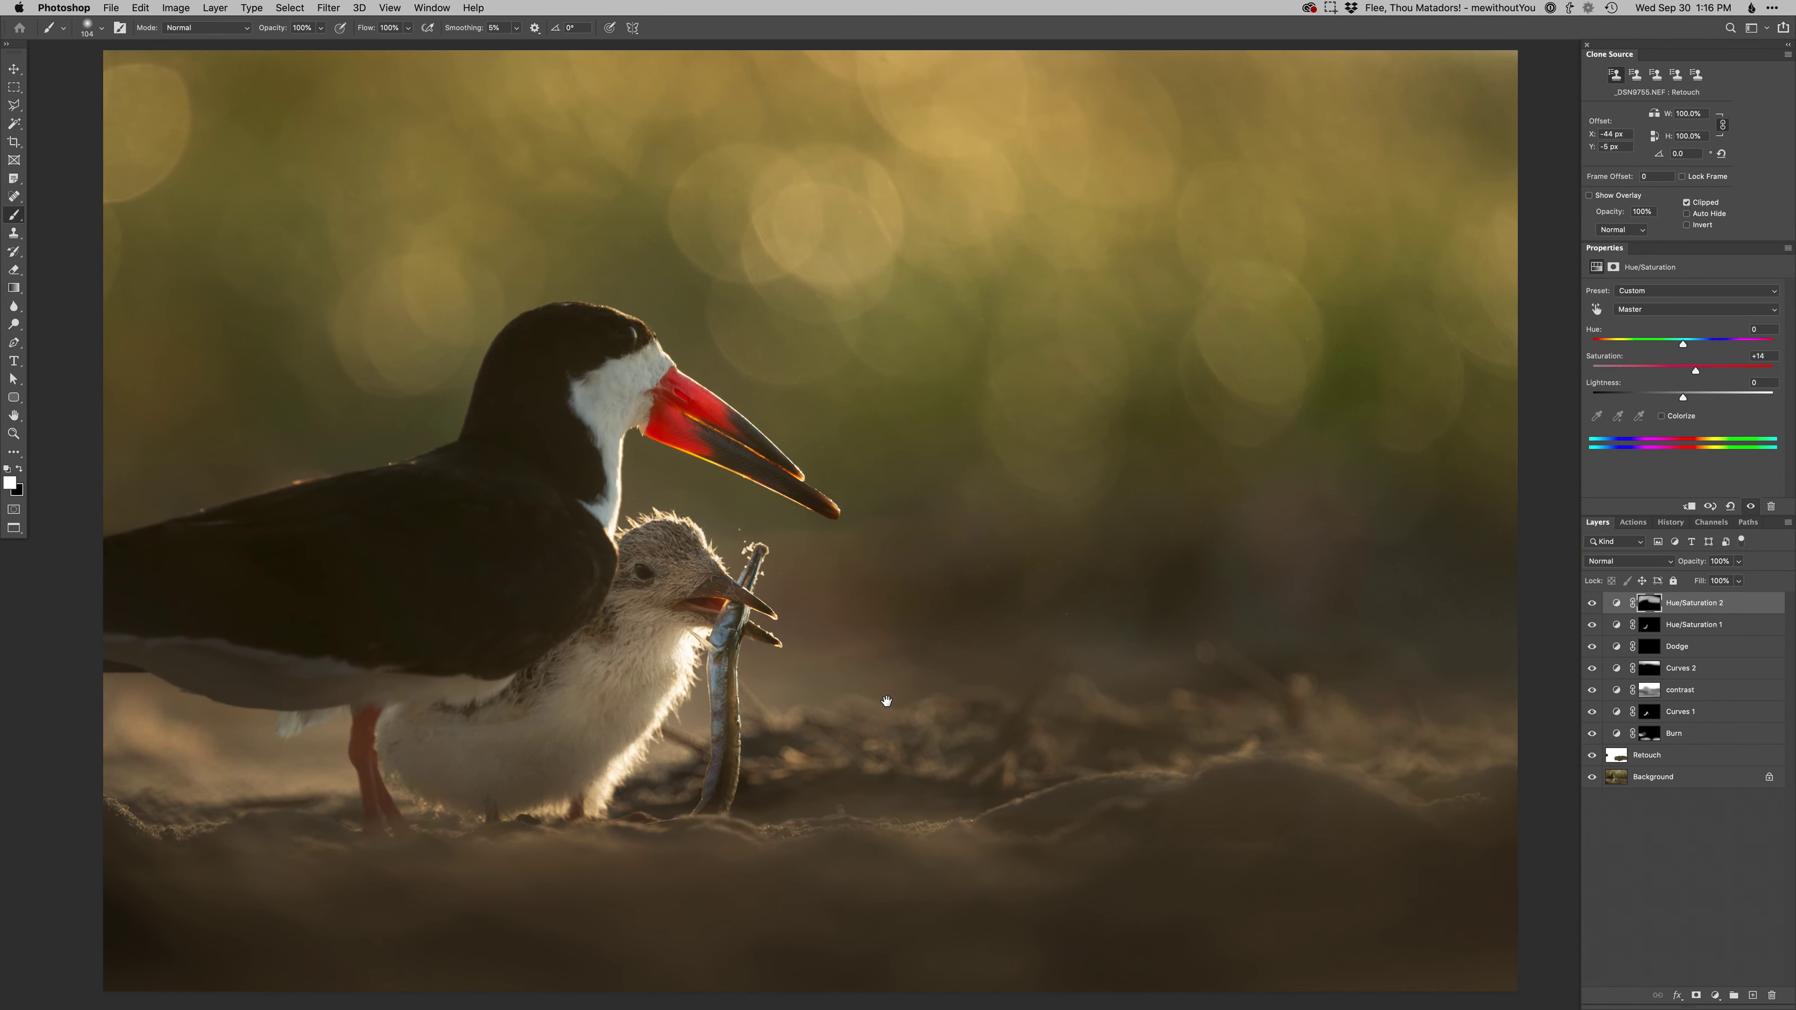
# Compare the edited photo with the original Background layer, and save and close the document
pyautogui.click(1592, 778)
pyautogui.click(1591, 777)
pyautogui.press('shift+super+a')
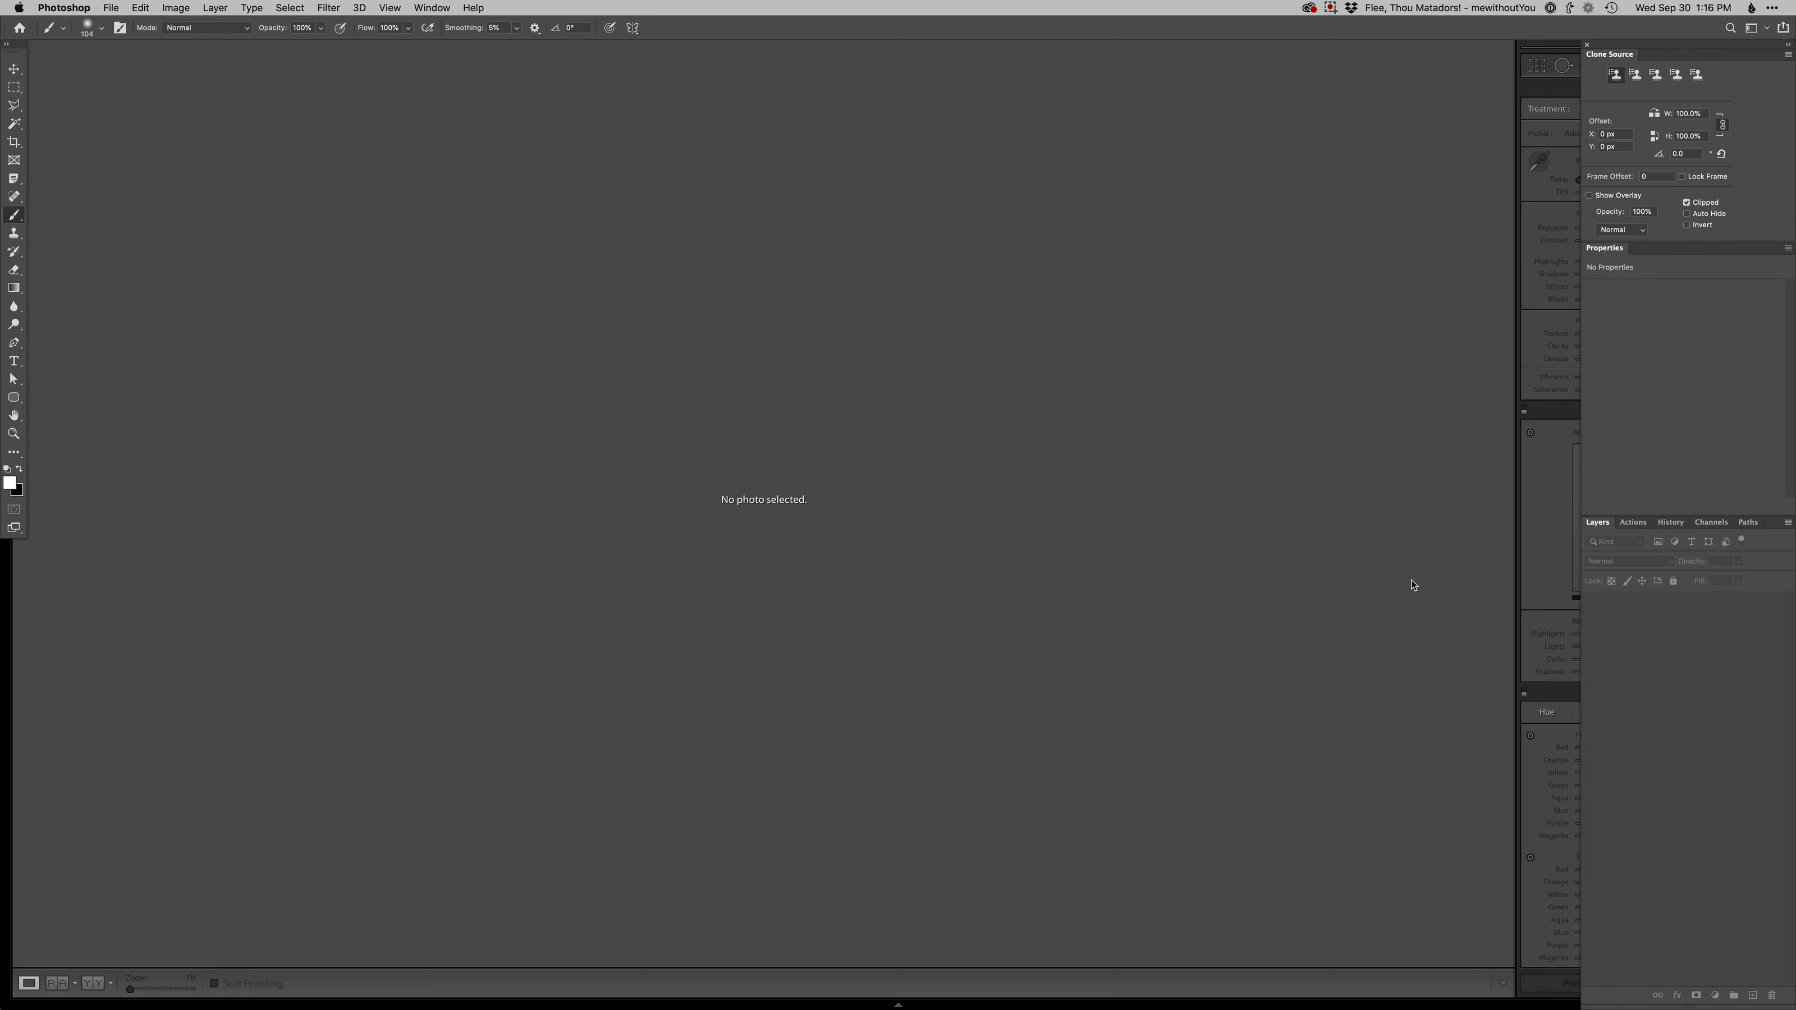
# Switch to Lightroom Classic, compare Copy 1 with the edited PSD in Survey view without side panels, and enlarge the edited photo
pyautogui.click(1491, 725)
pyautogui.press('g')
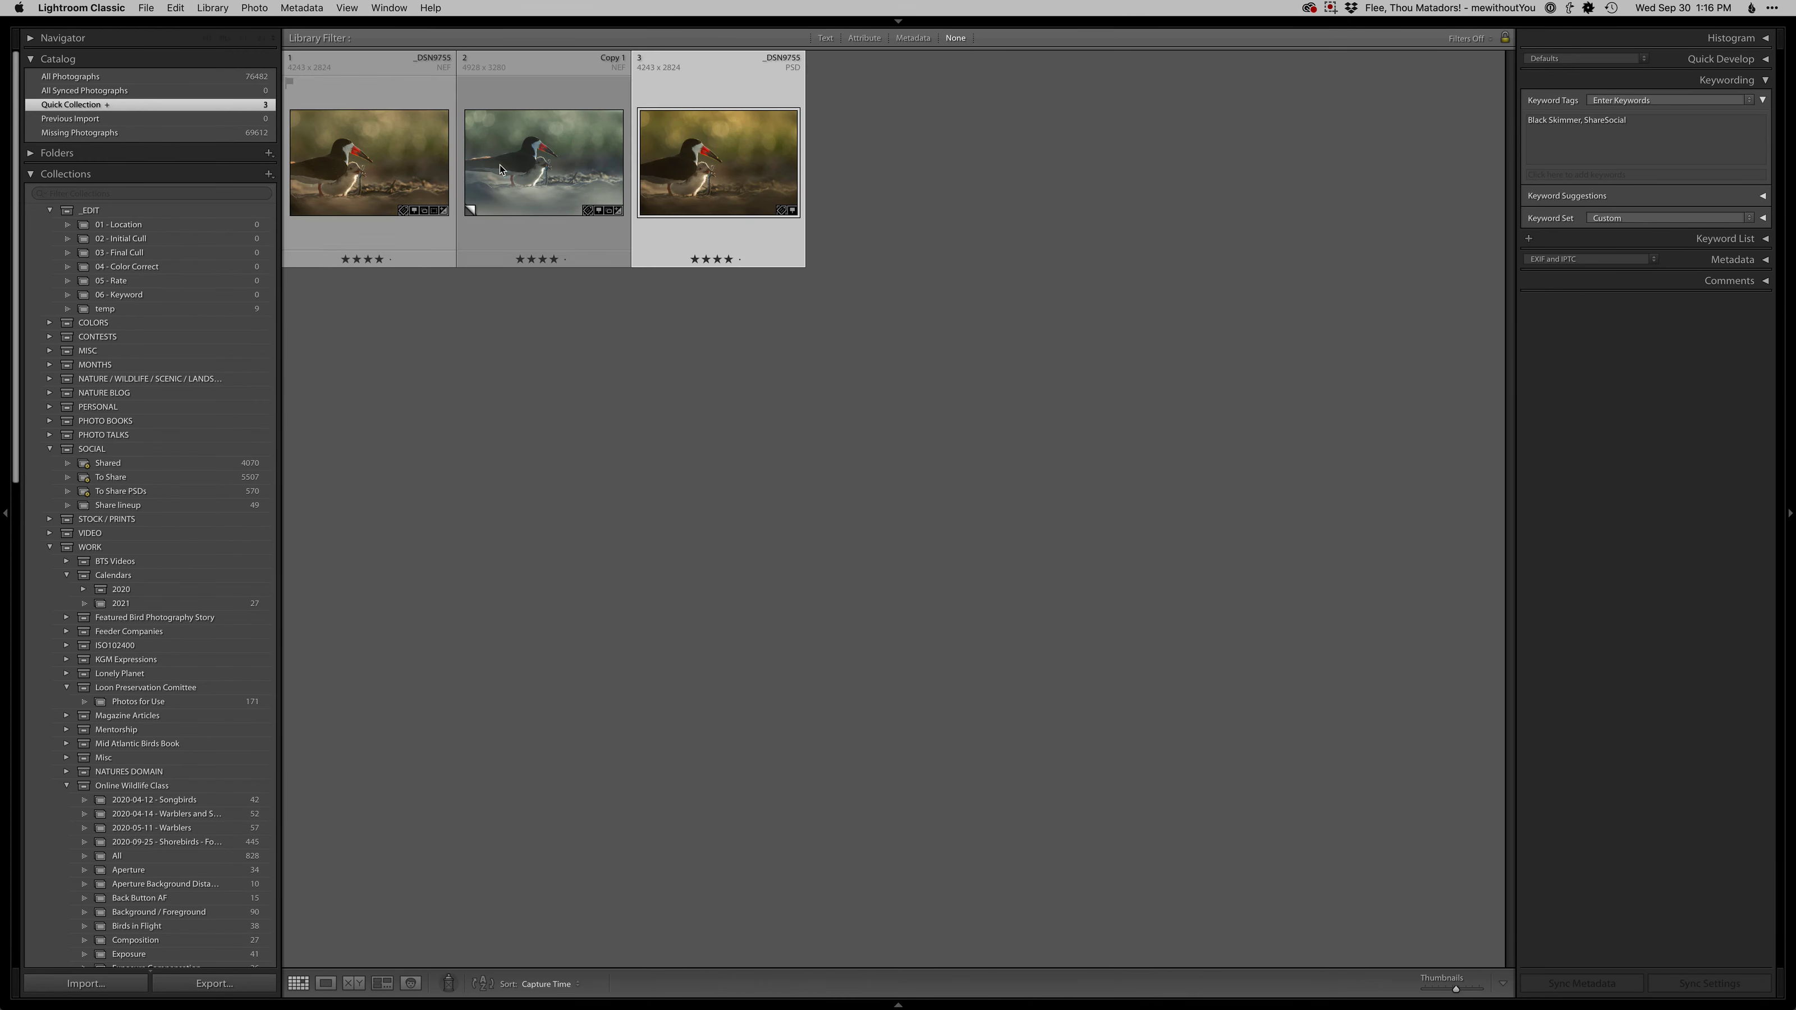
pyautogui.click(554, 170)
pyautogui.keyDown('super'); pyautogui.click(716, 179); pyautogui.keyUp('super')
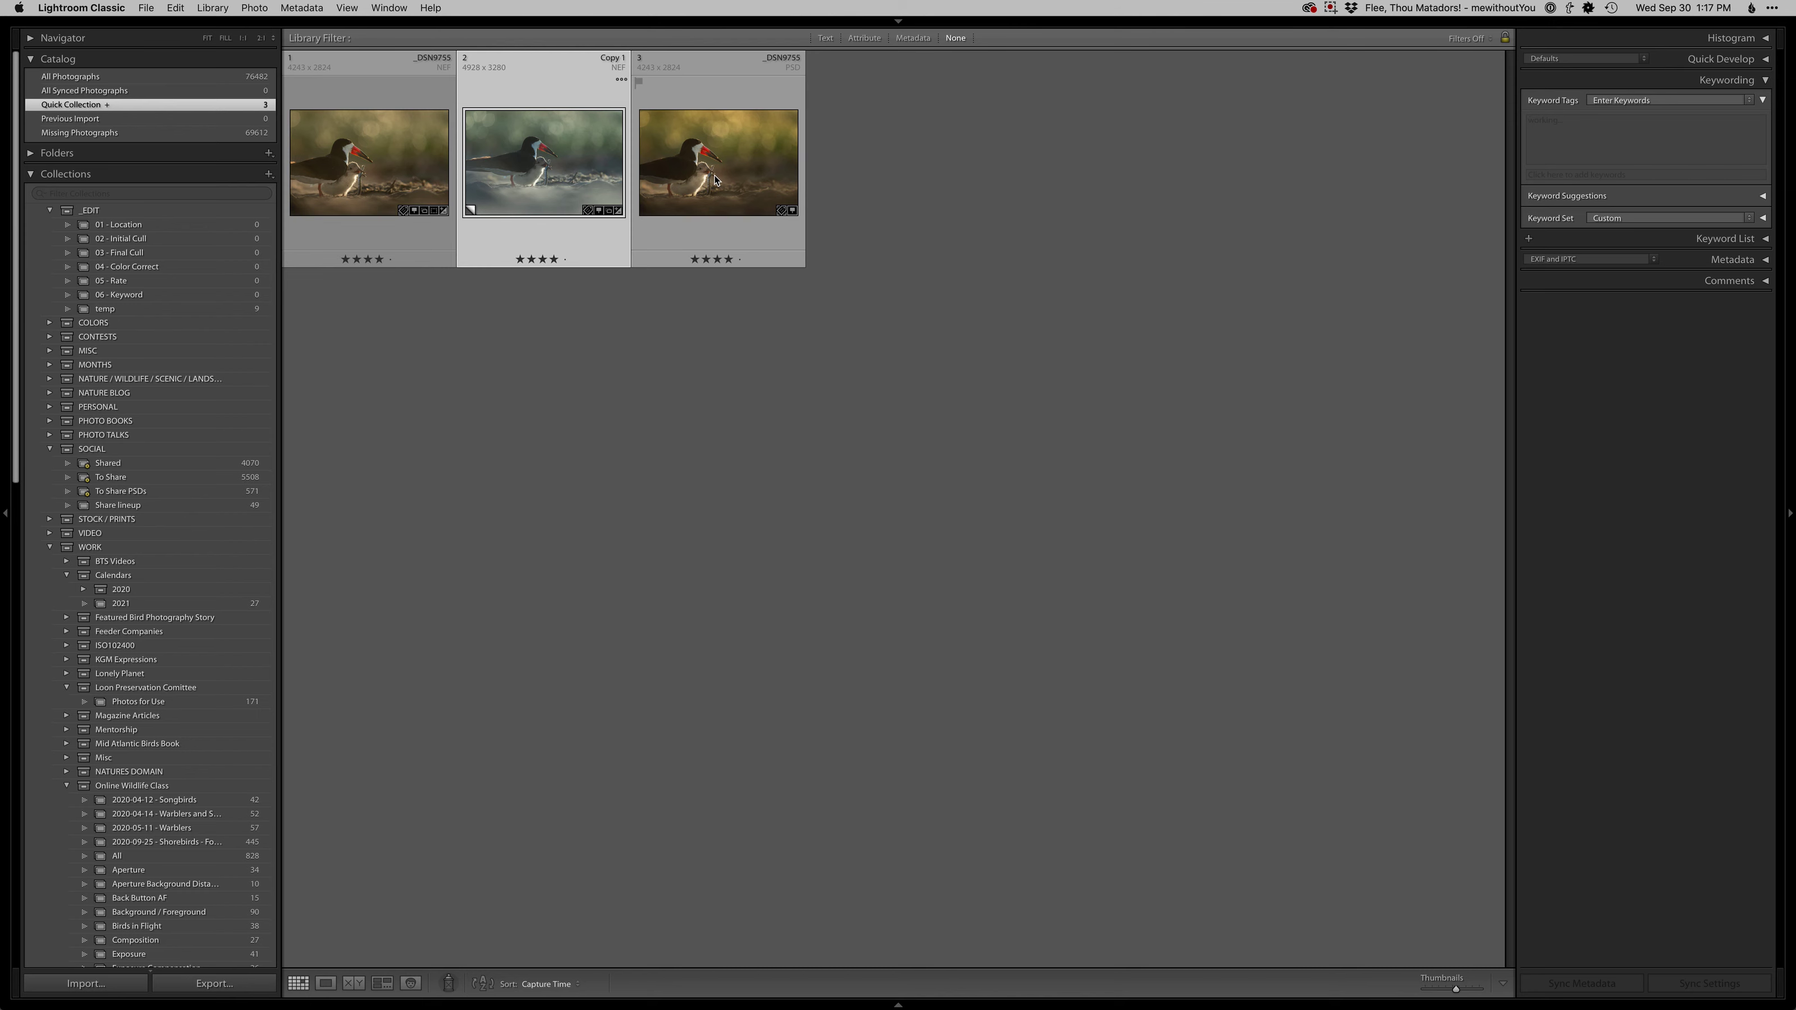
pyautogui.press('n')
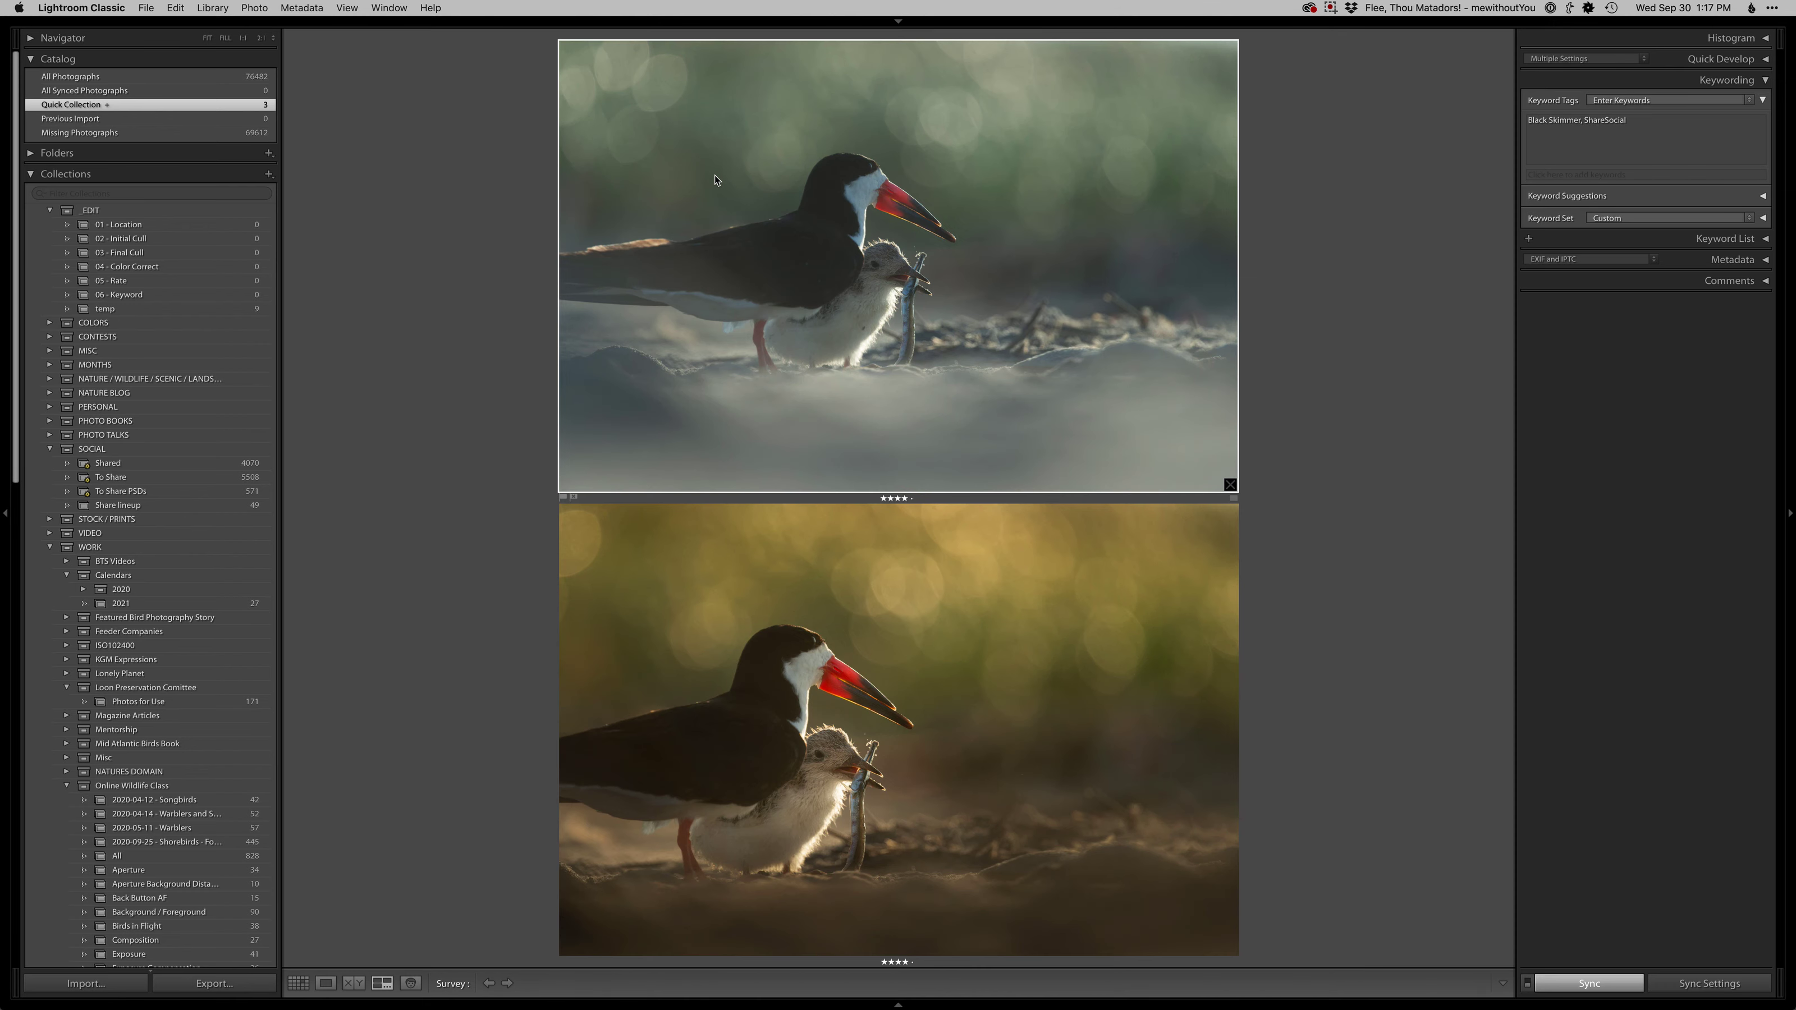
pyautogui.press('Tab')
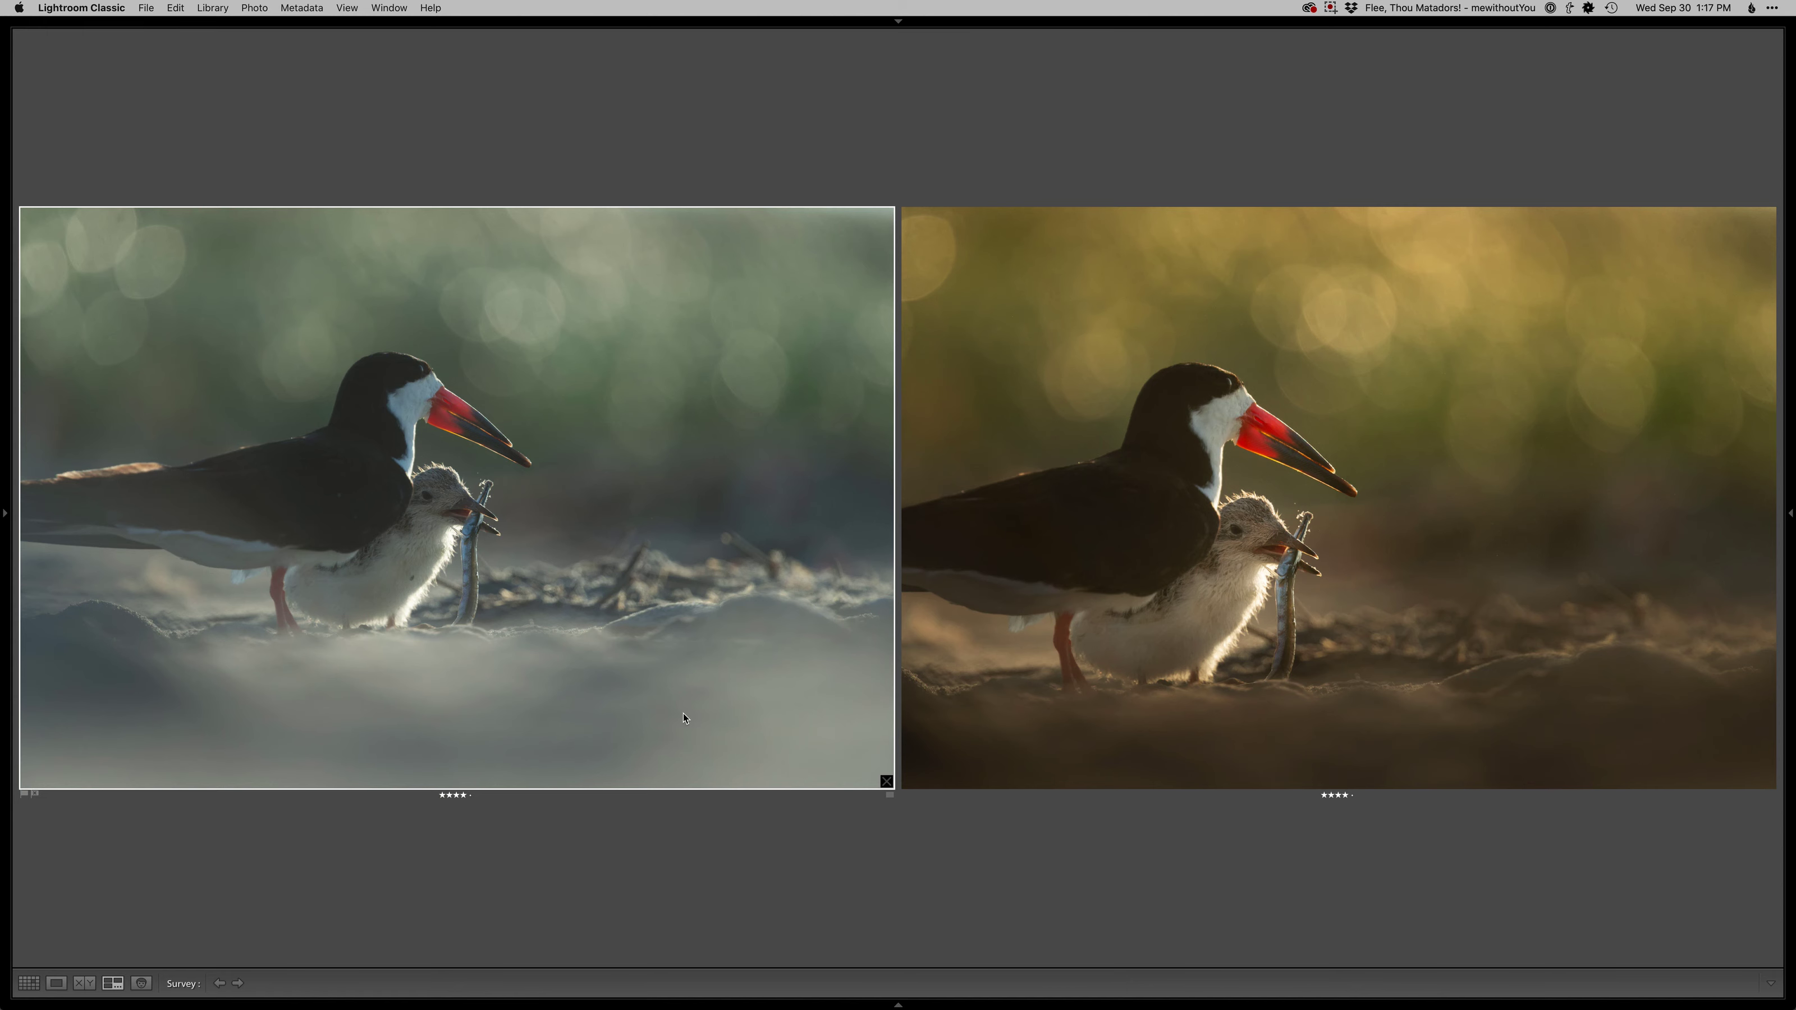
pyautogui.doubleClick(1373, 603)
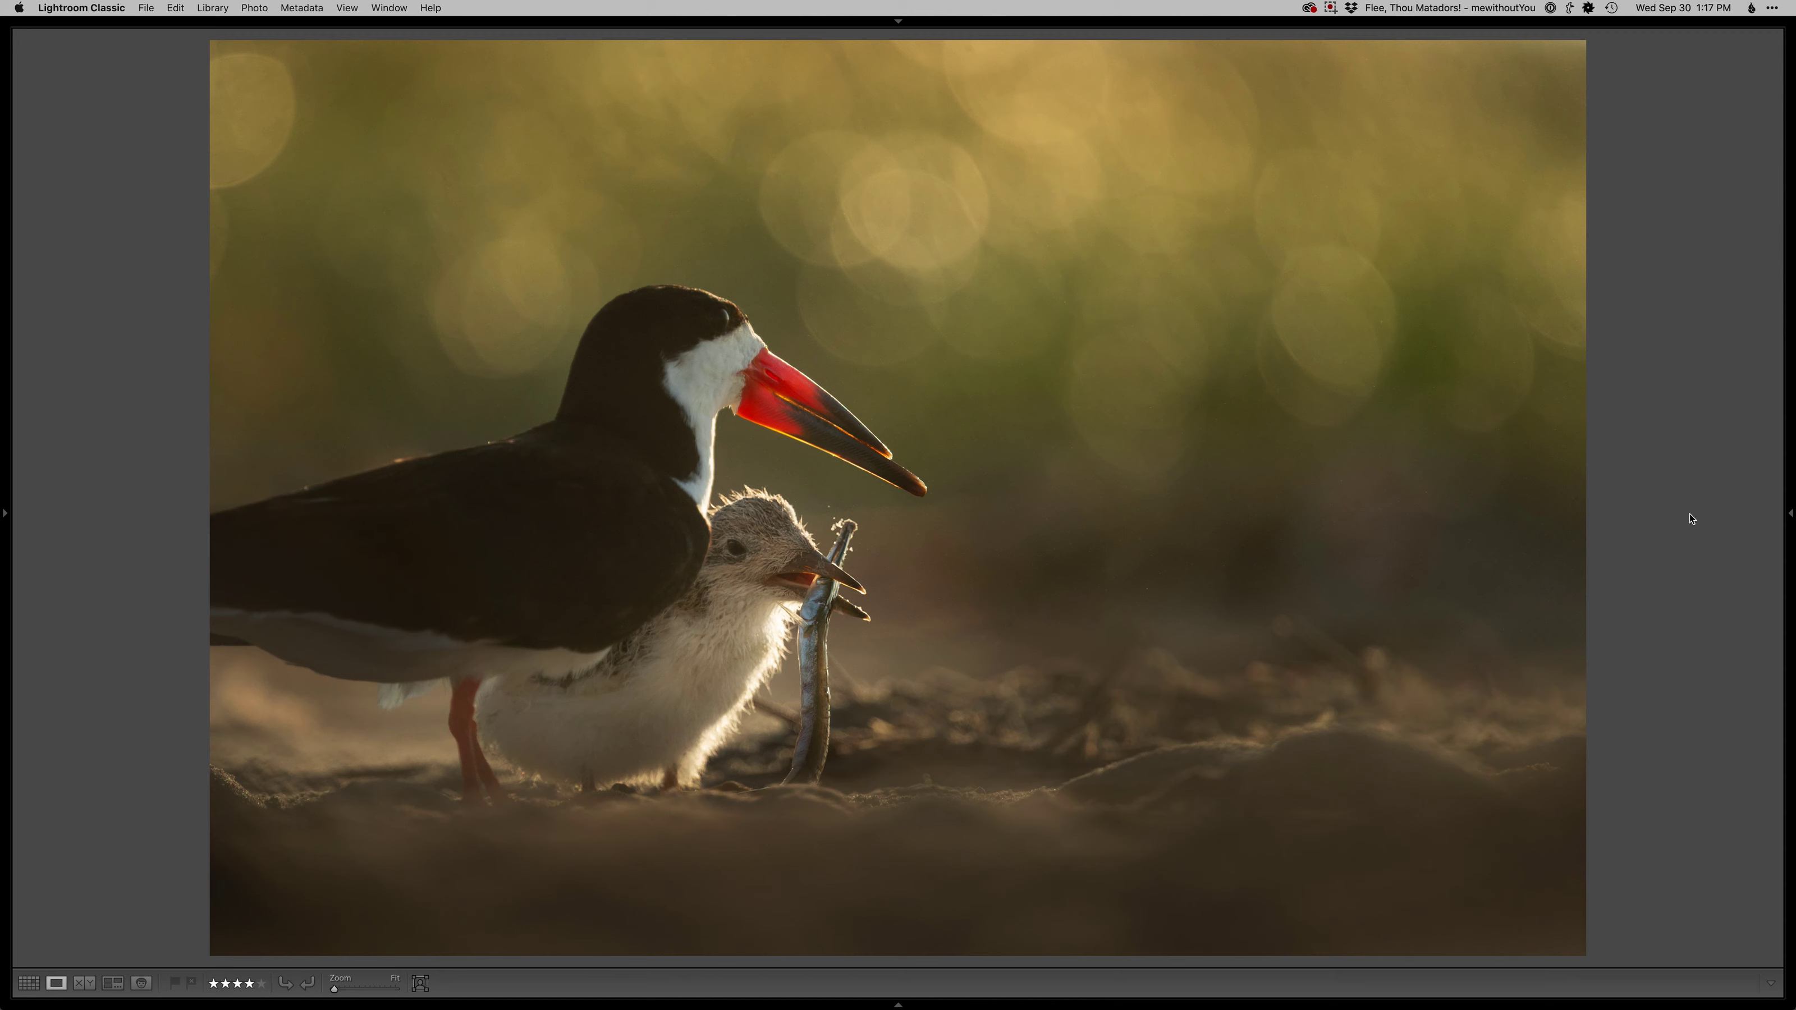
# Switch to Safari and view the home page of the wildlife photography website
pyautogui.press('super+Tab')
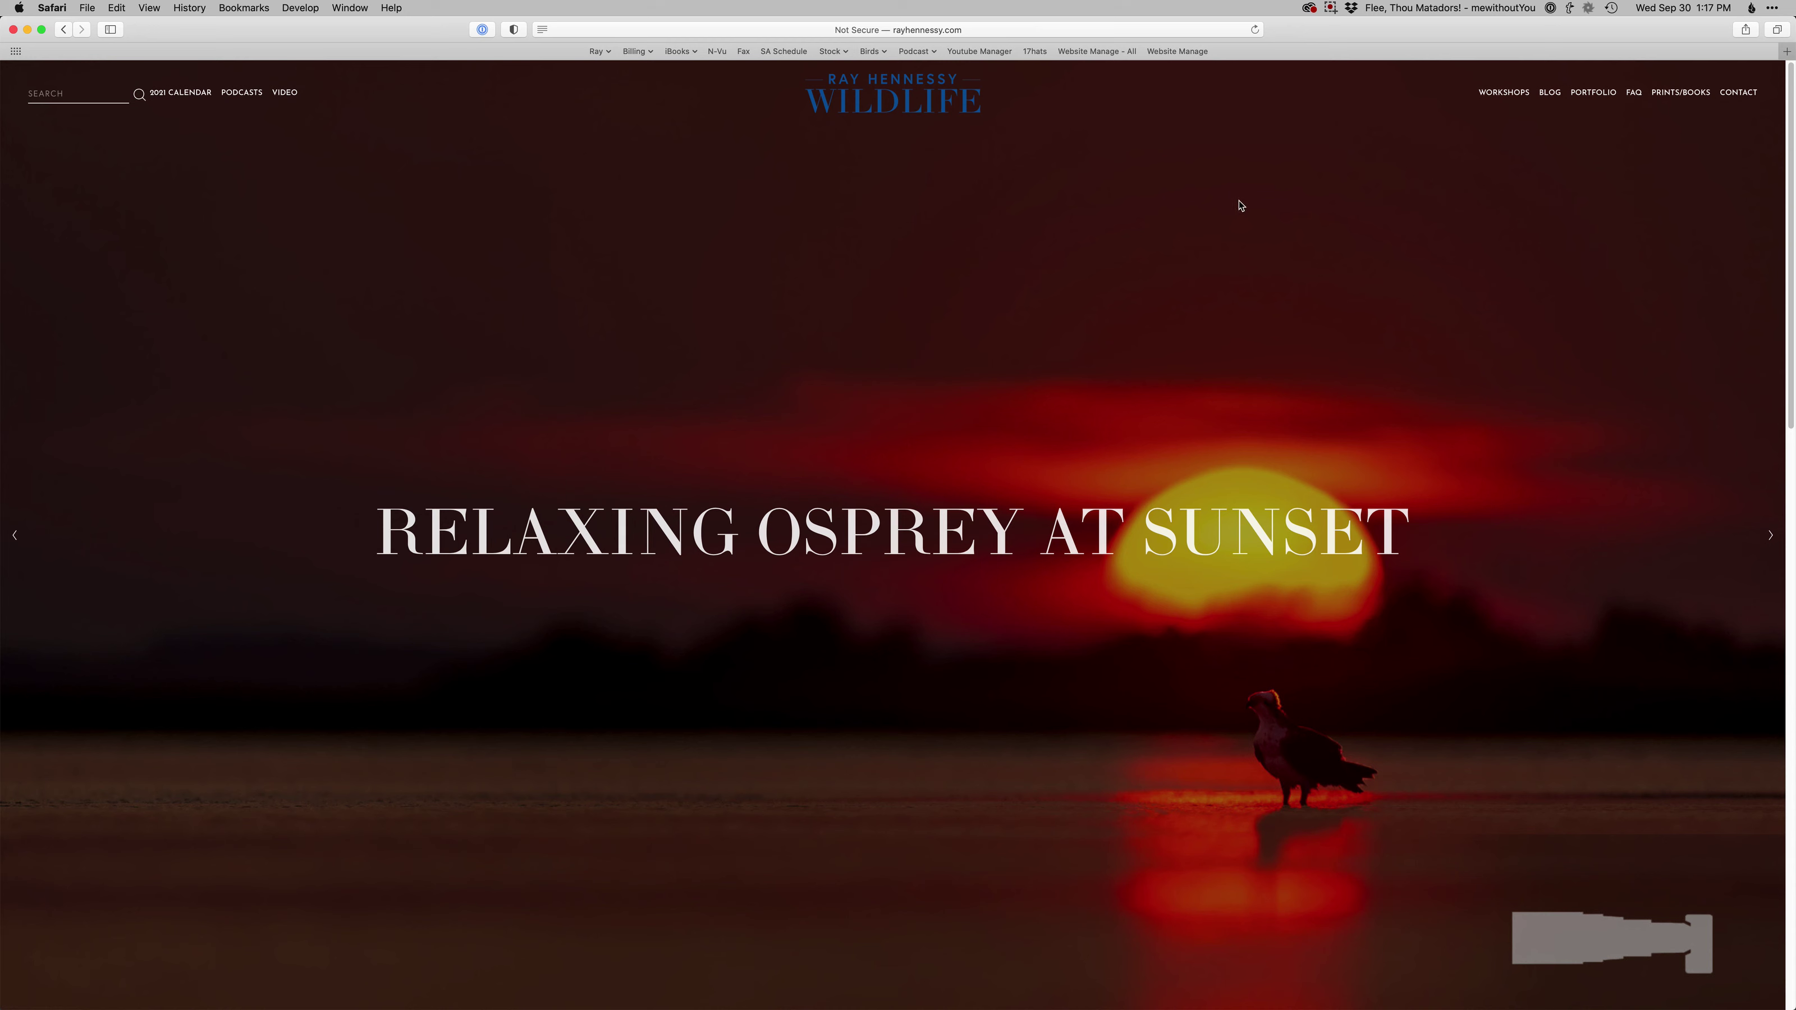
pyautogui.moveTo(1510, 94)
pyautogui.press('super+Tab')
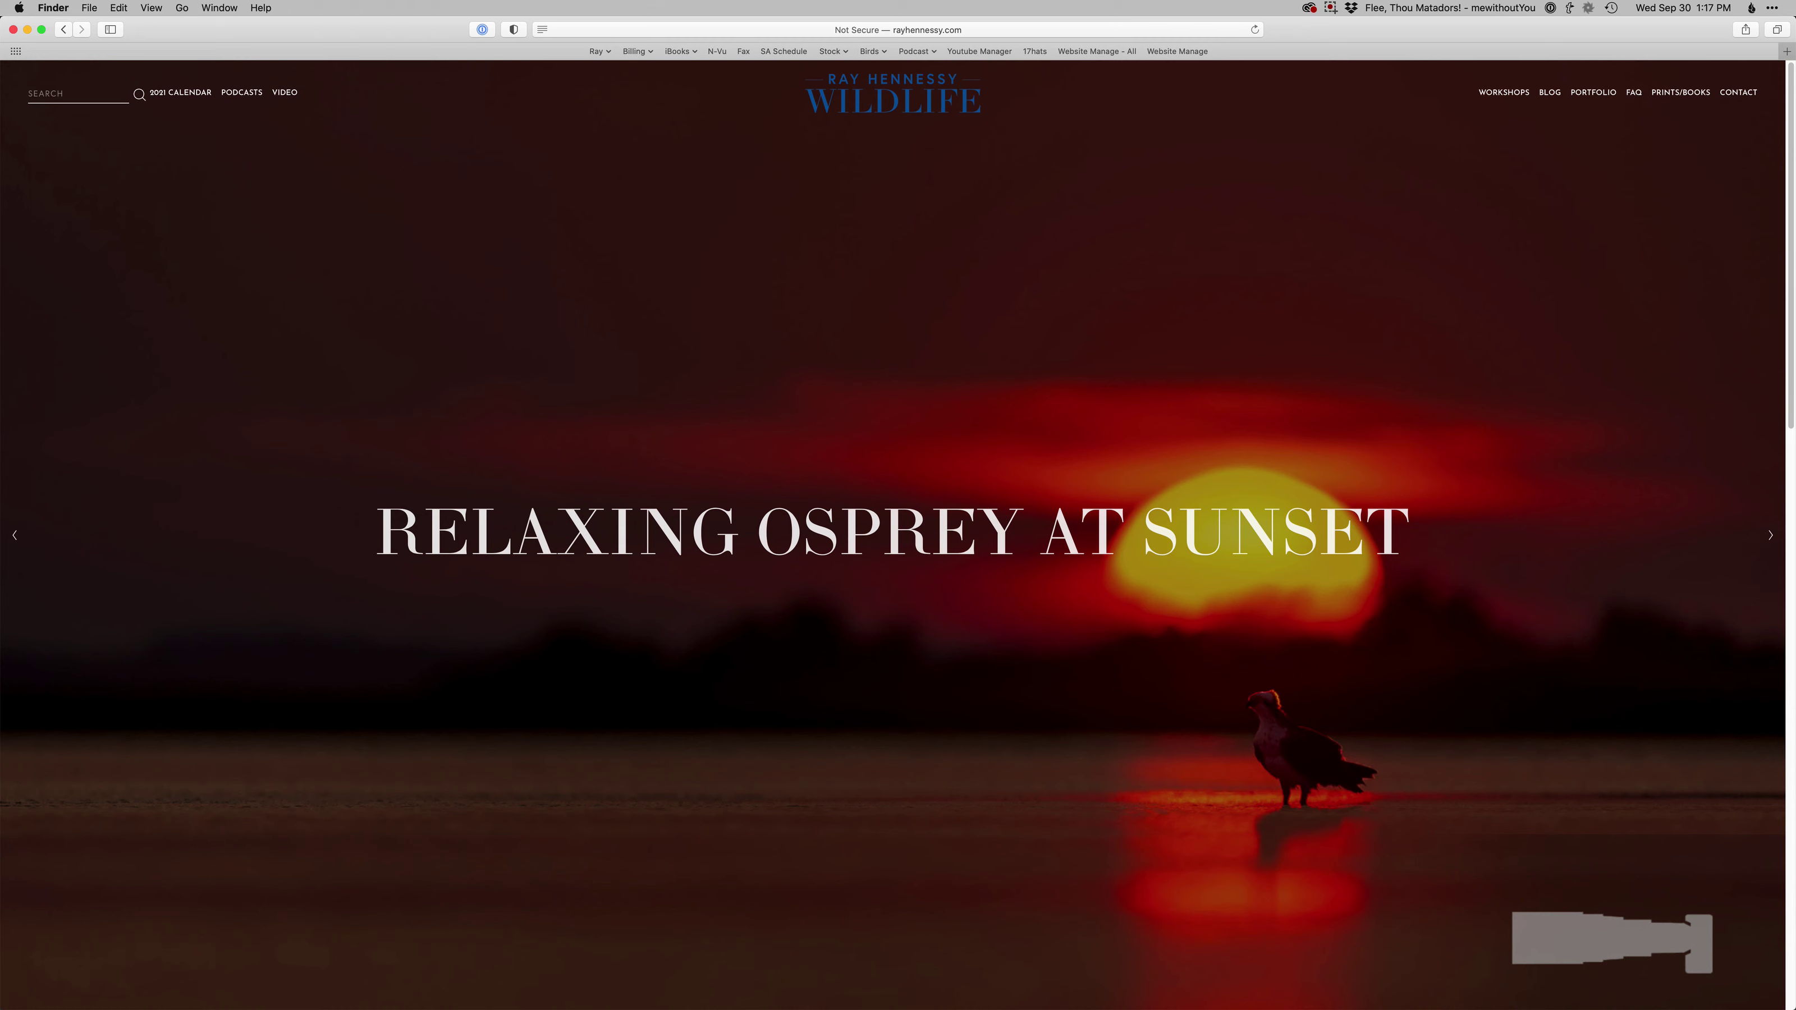